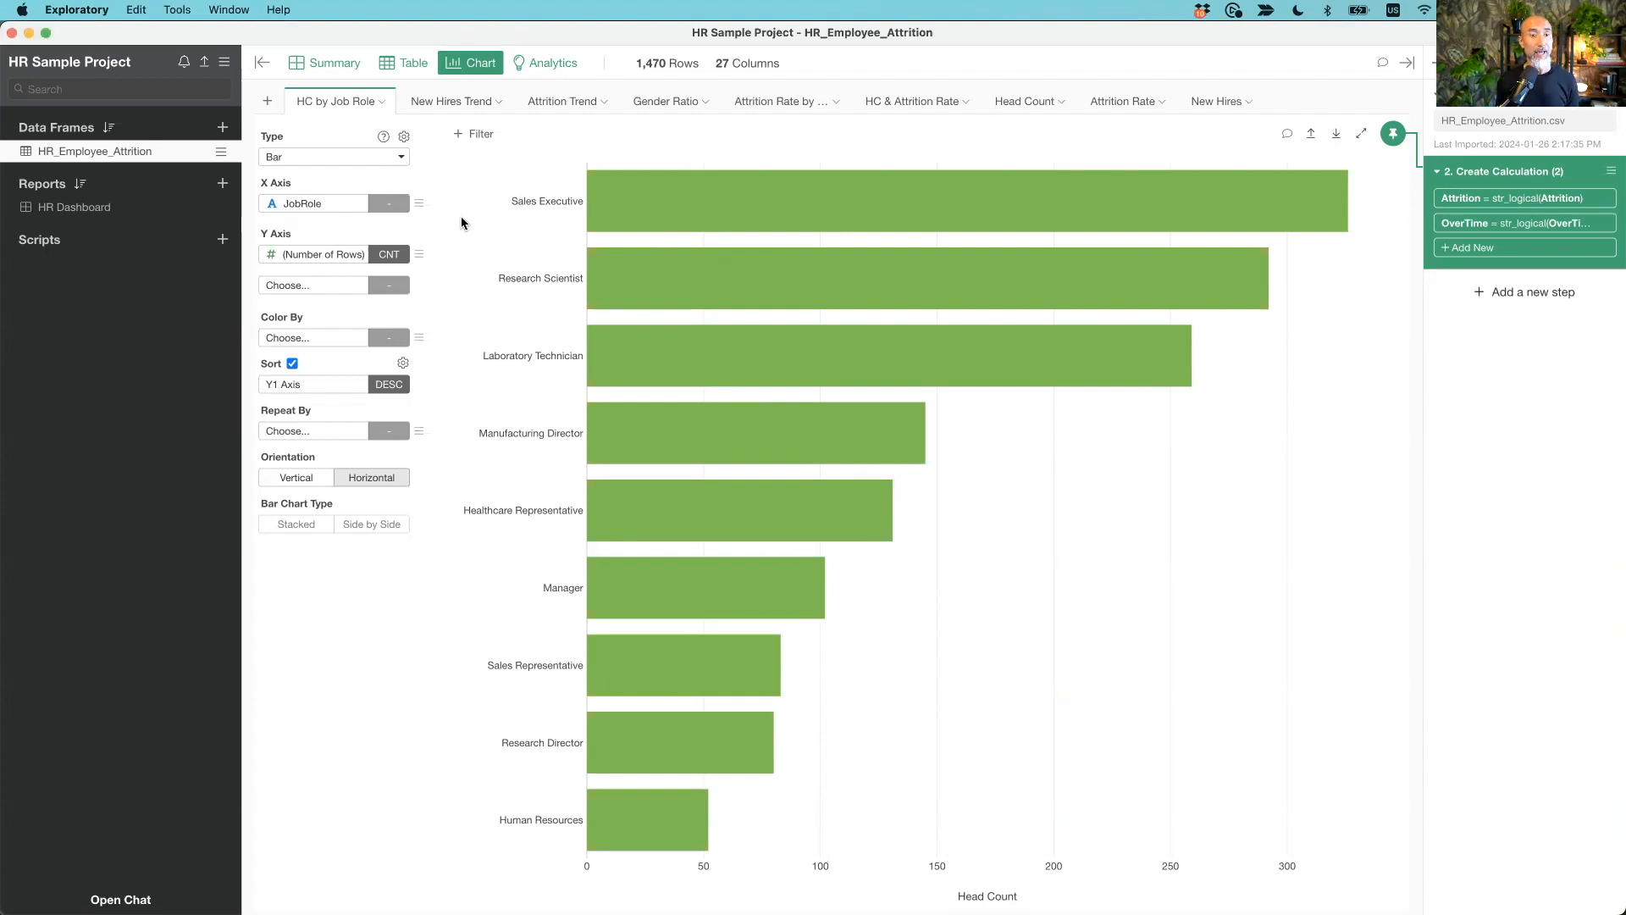
# Create a new note named "HR Data Analysis Report" and reposition its editor window
pyautogui.click(223, 183)
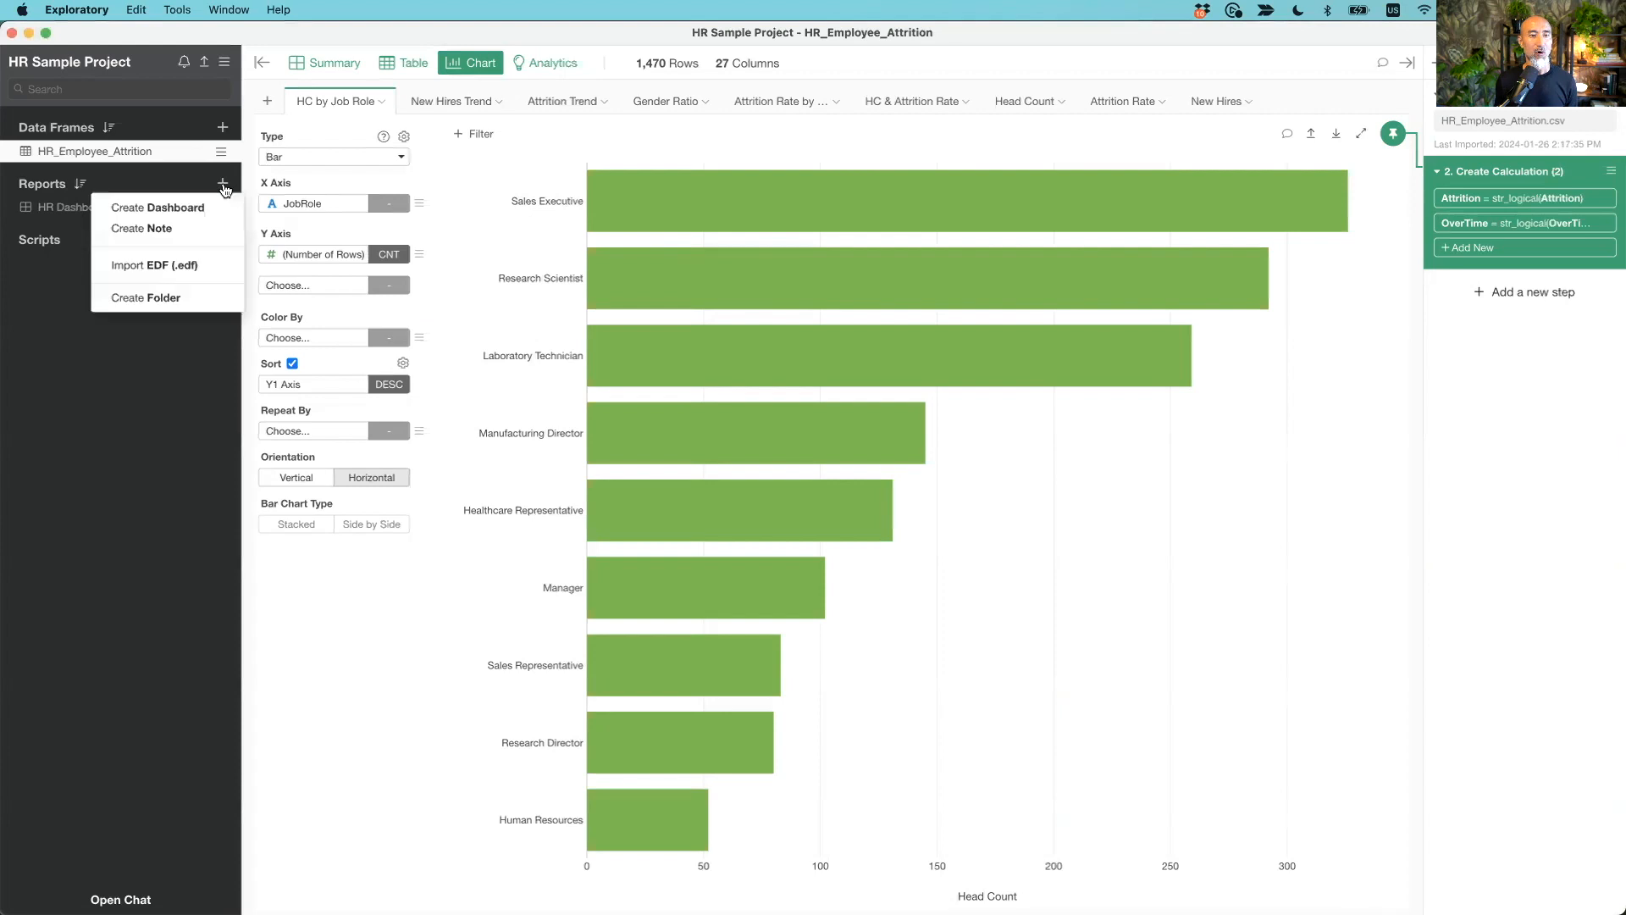
pyautogui.click(165, 230)
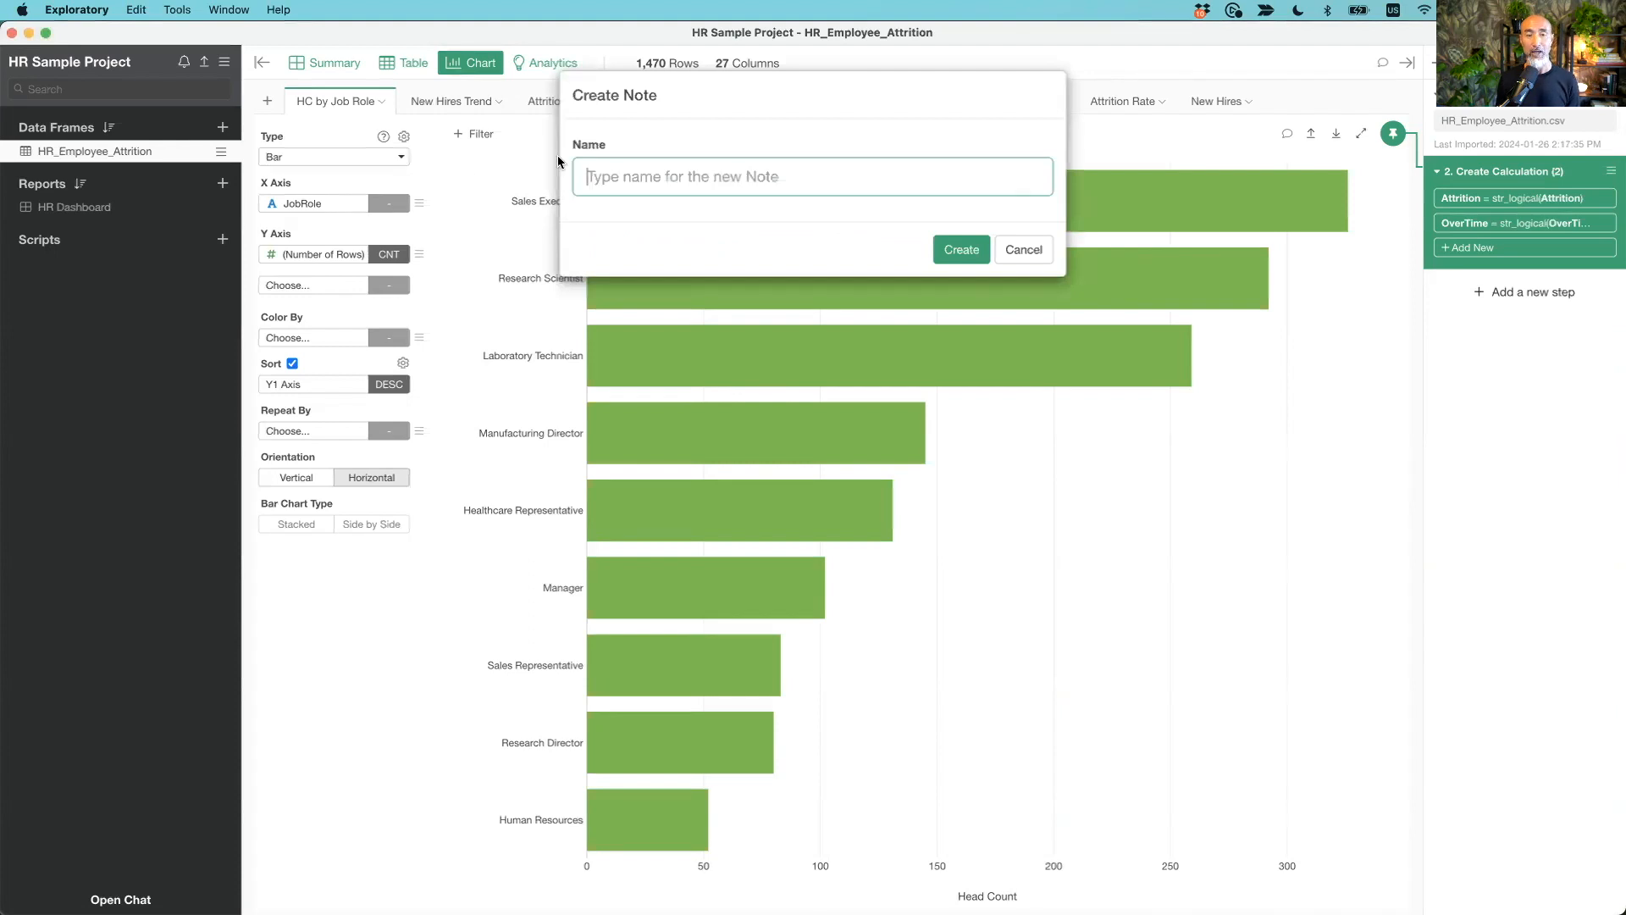
pyautogui.write('HR D')
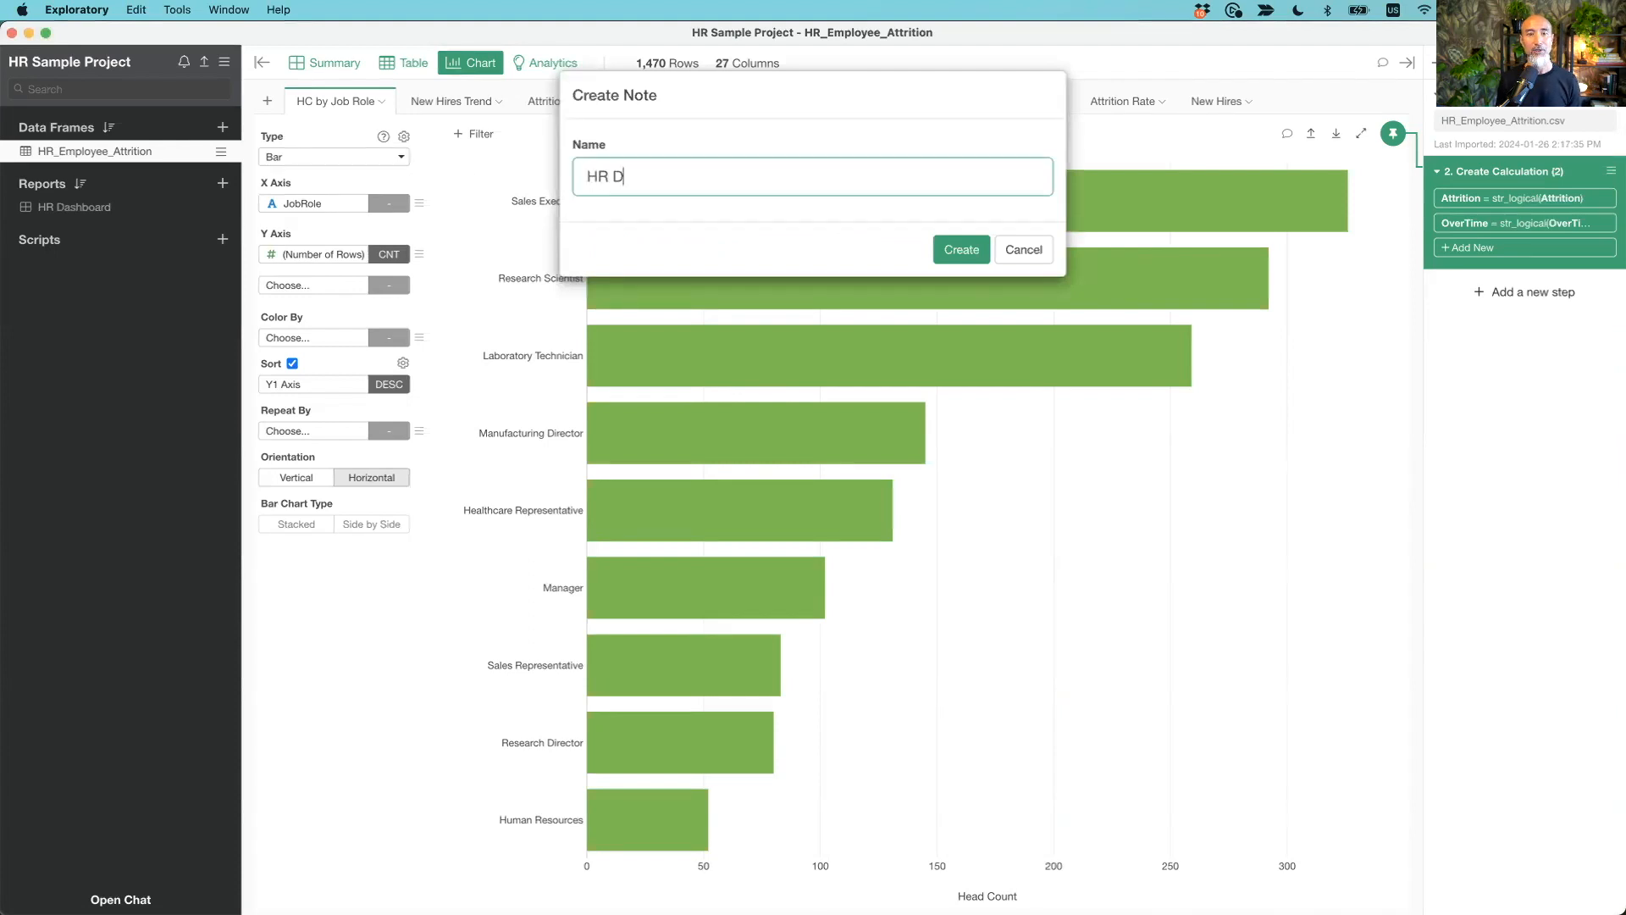
pyautogui.write('ata Analysis Report')
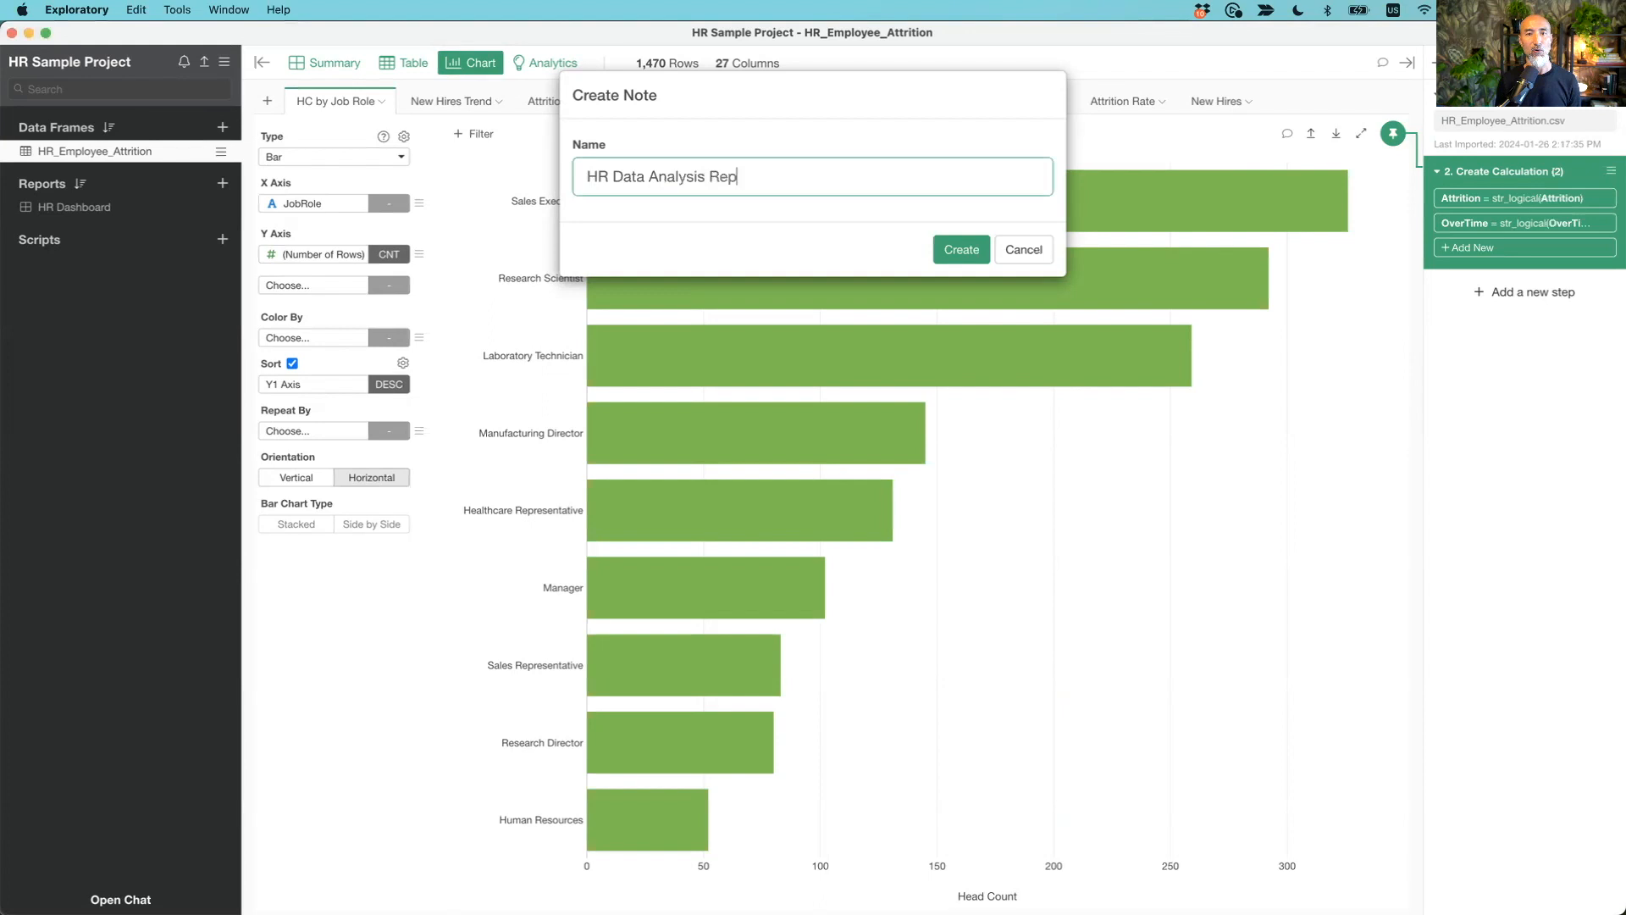
pyautogui.press('Return')
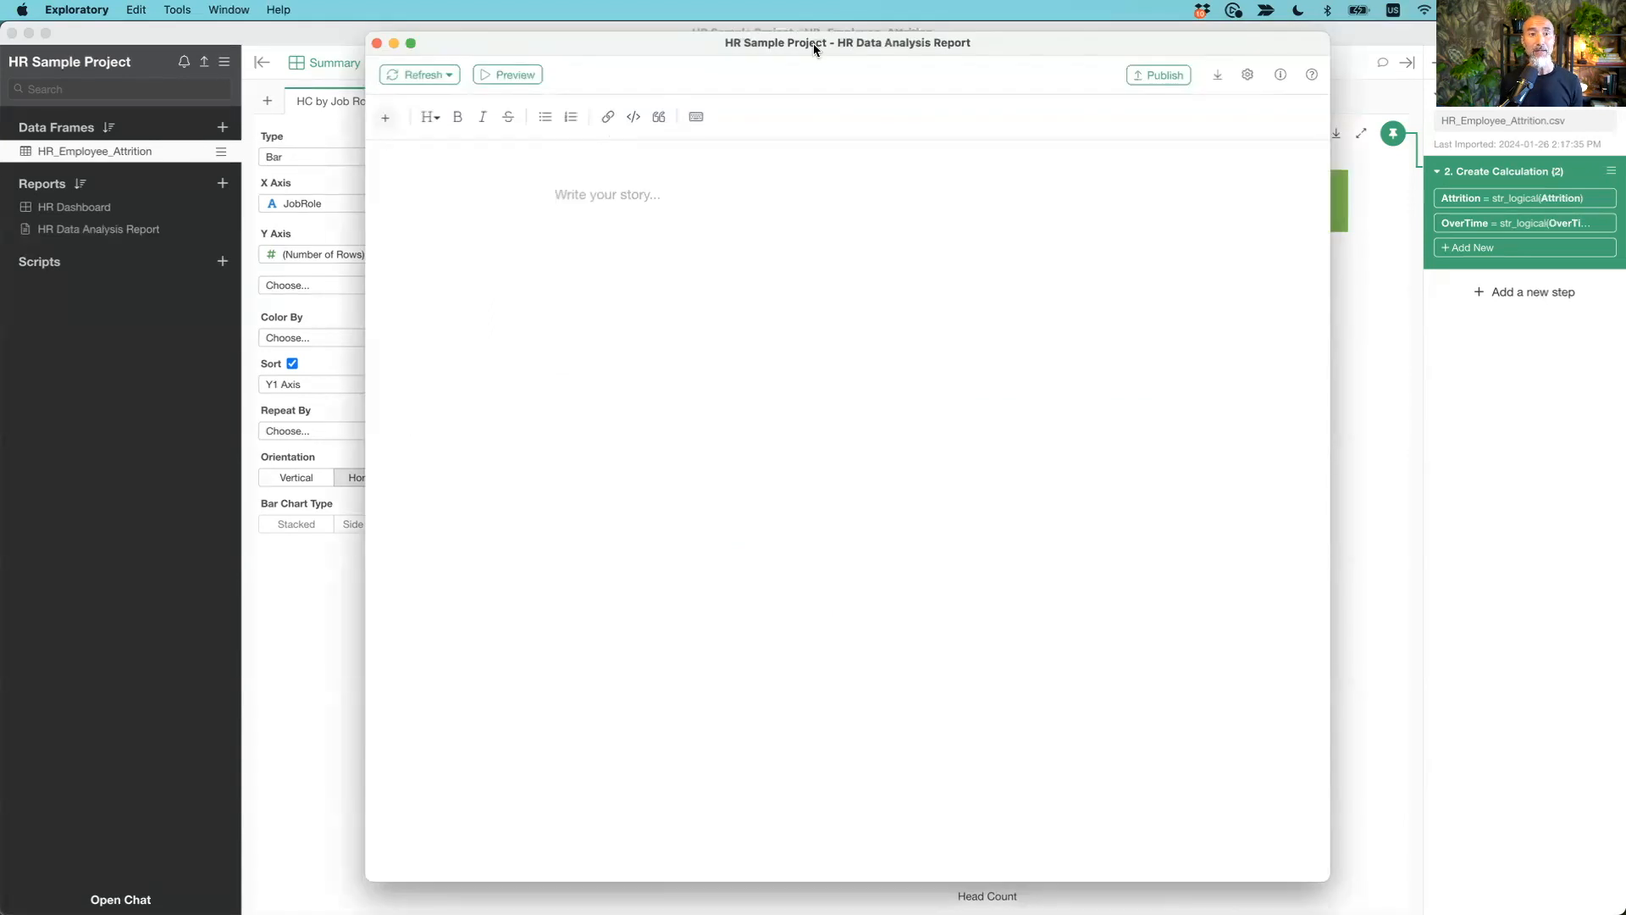
pyautogui.moveTo(814, 45); pyautogui.dragTo(780, 42)
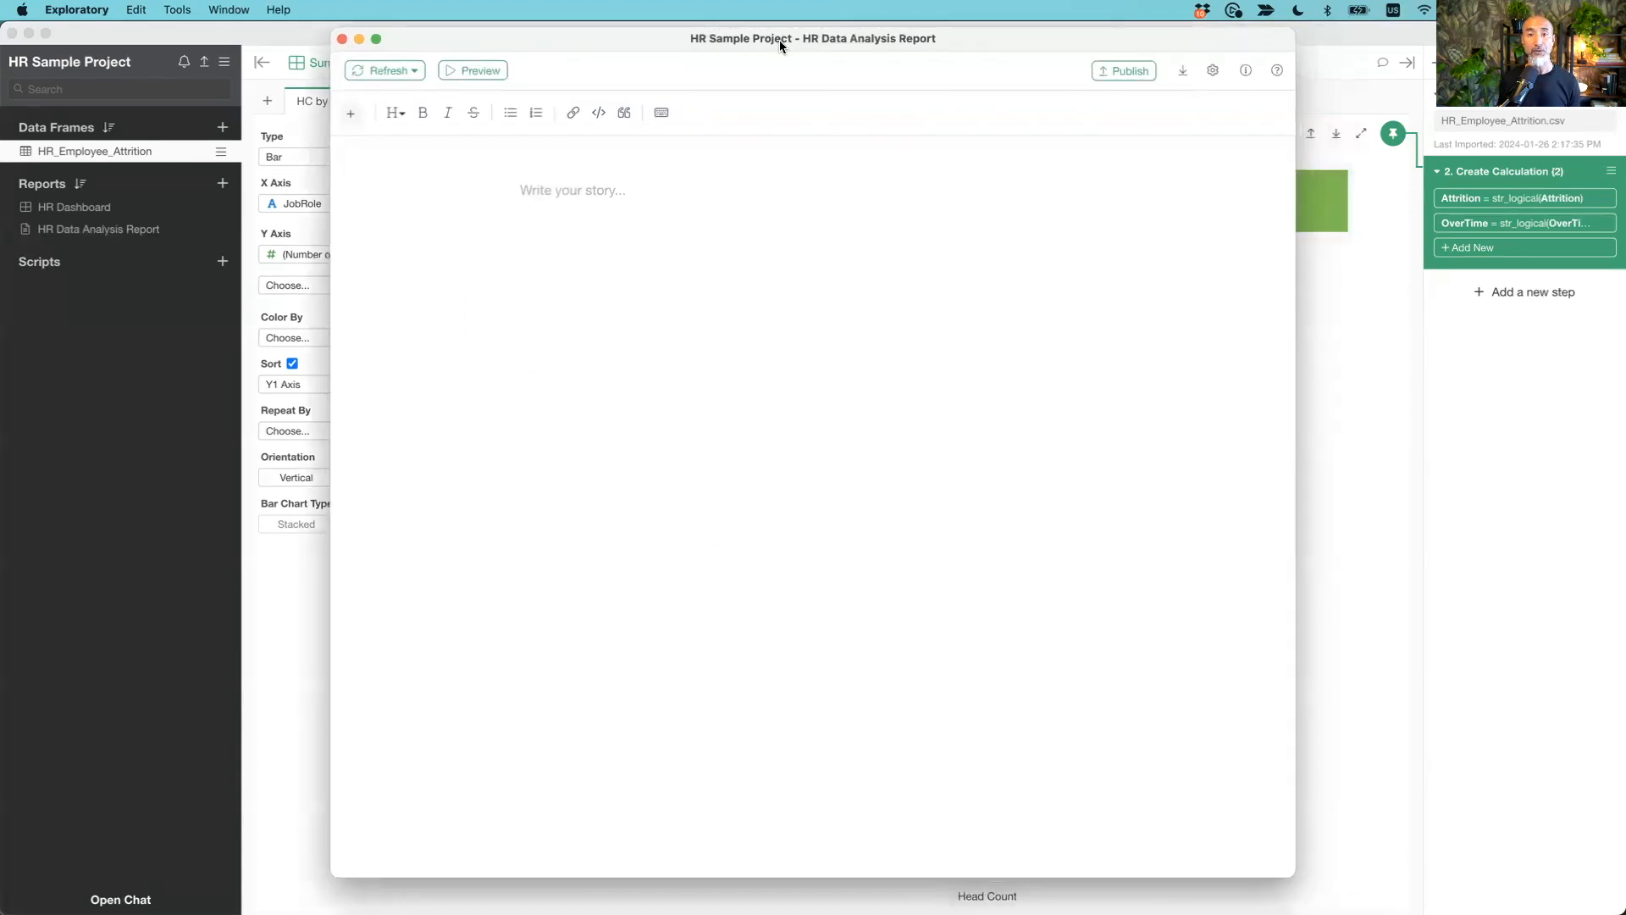
pyautogui.moveTo(779, 39); pyautogui.dragTo(764, 40)
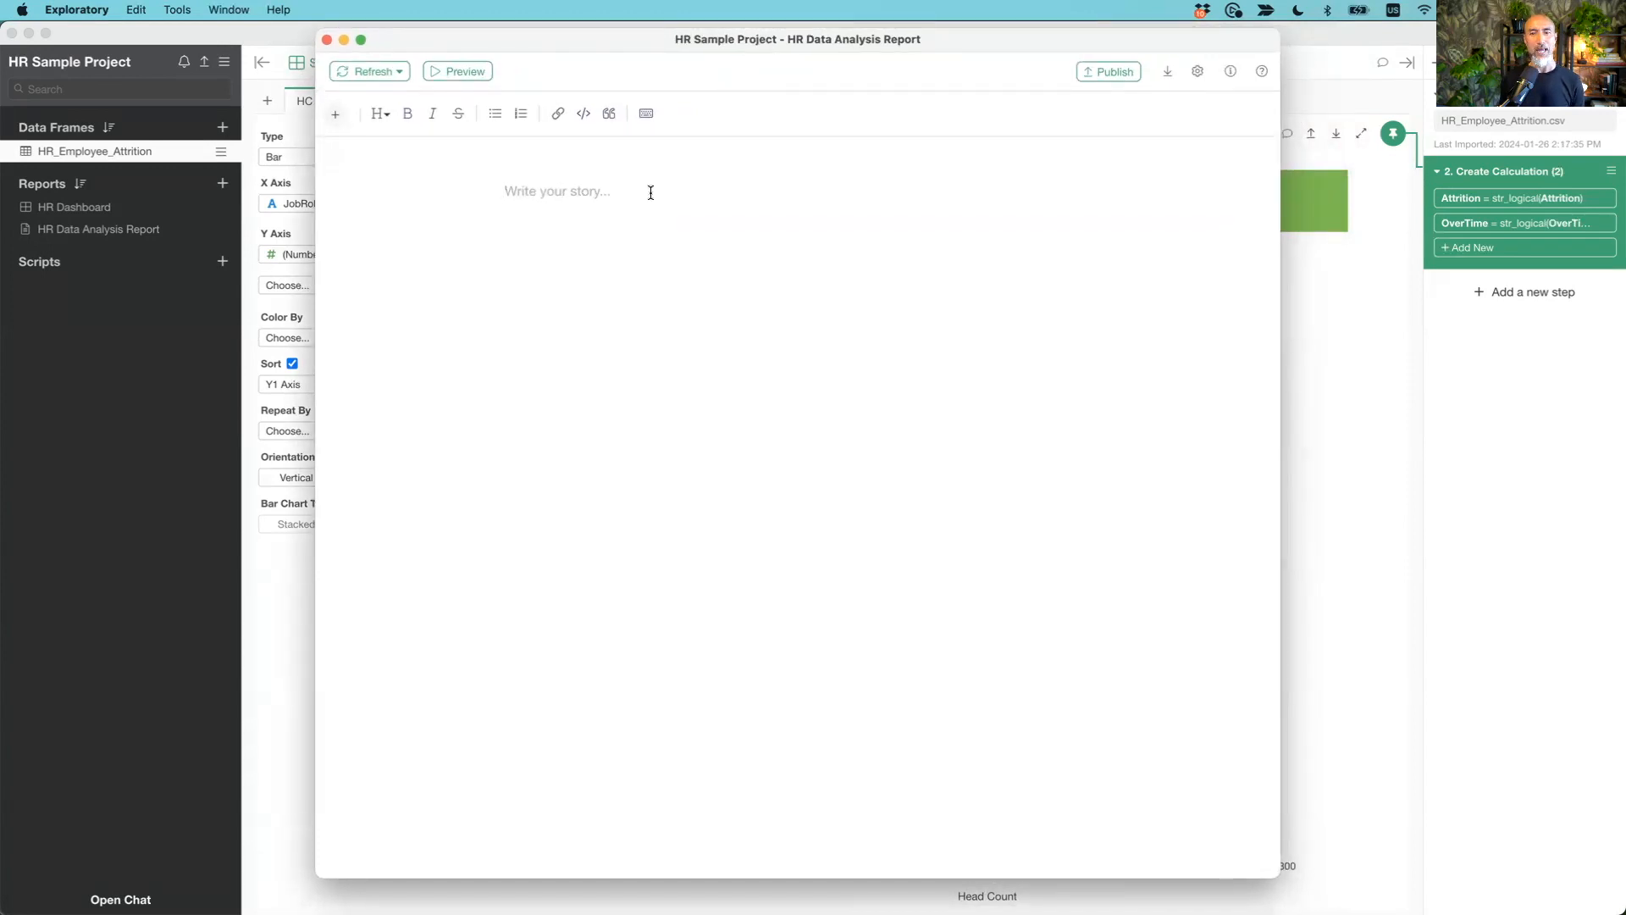
# Enter the title "HR Data Analysis Report" in the note and format it as Header 1
pyautogui.write('HR Data Analysis Report')
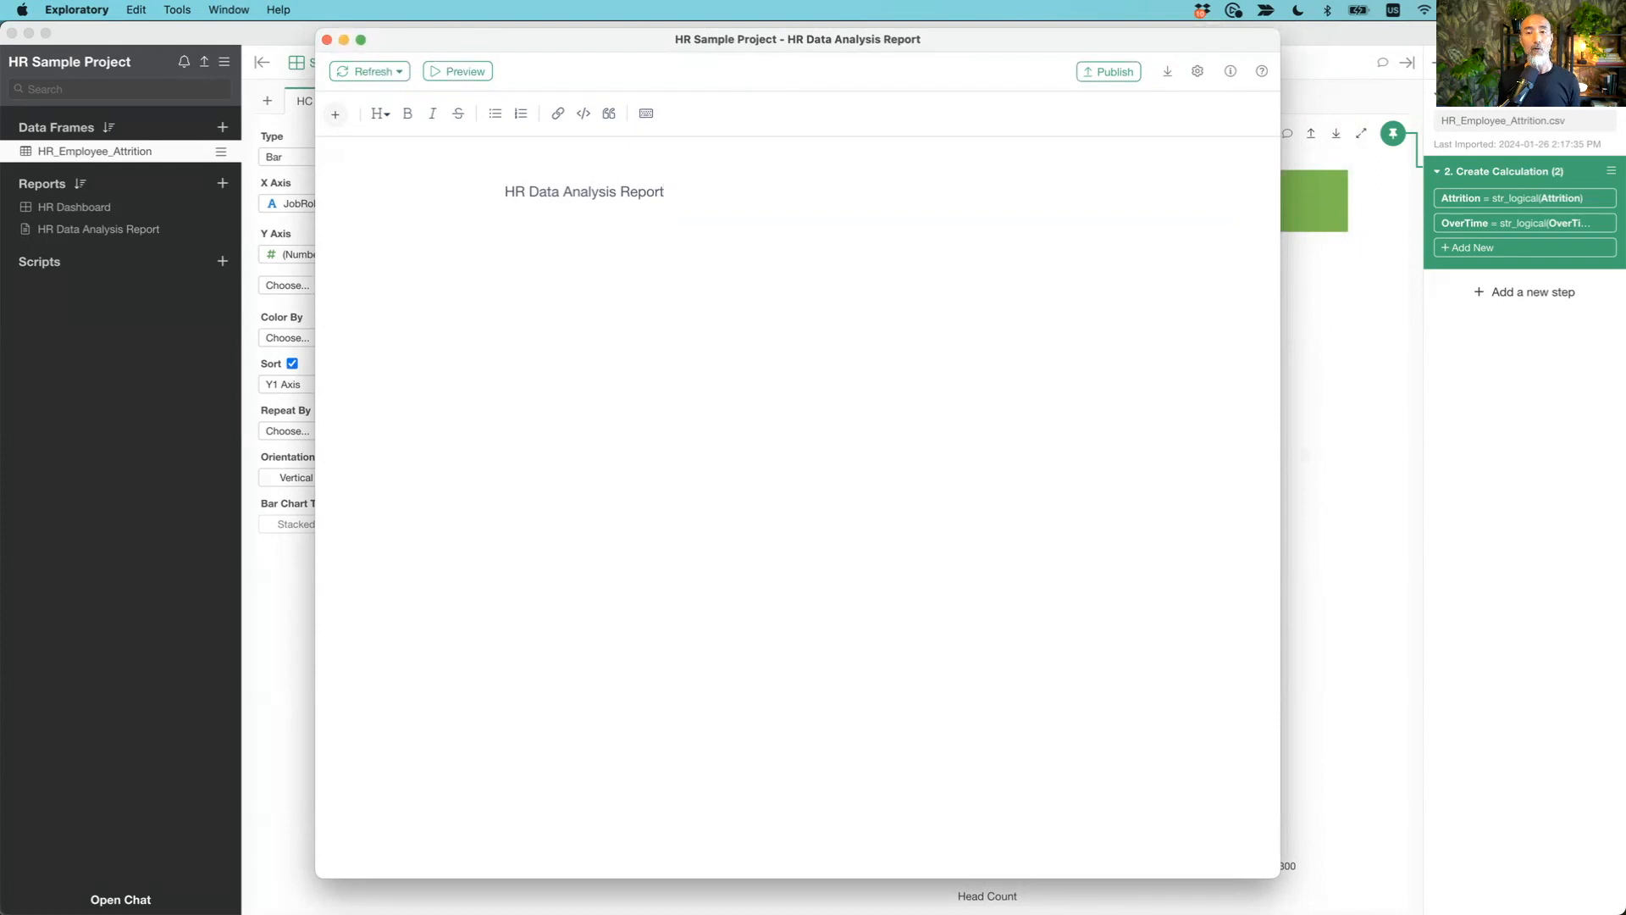
pyautogui.click(379, 113)
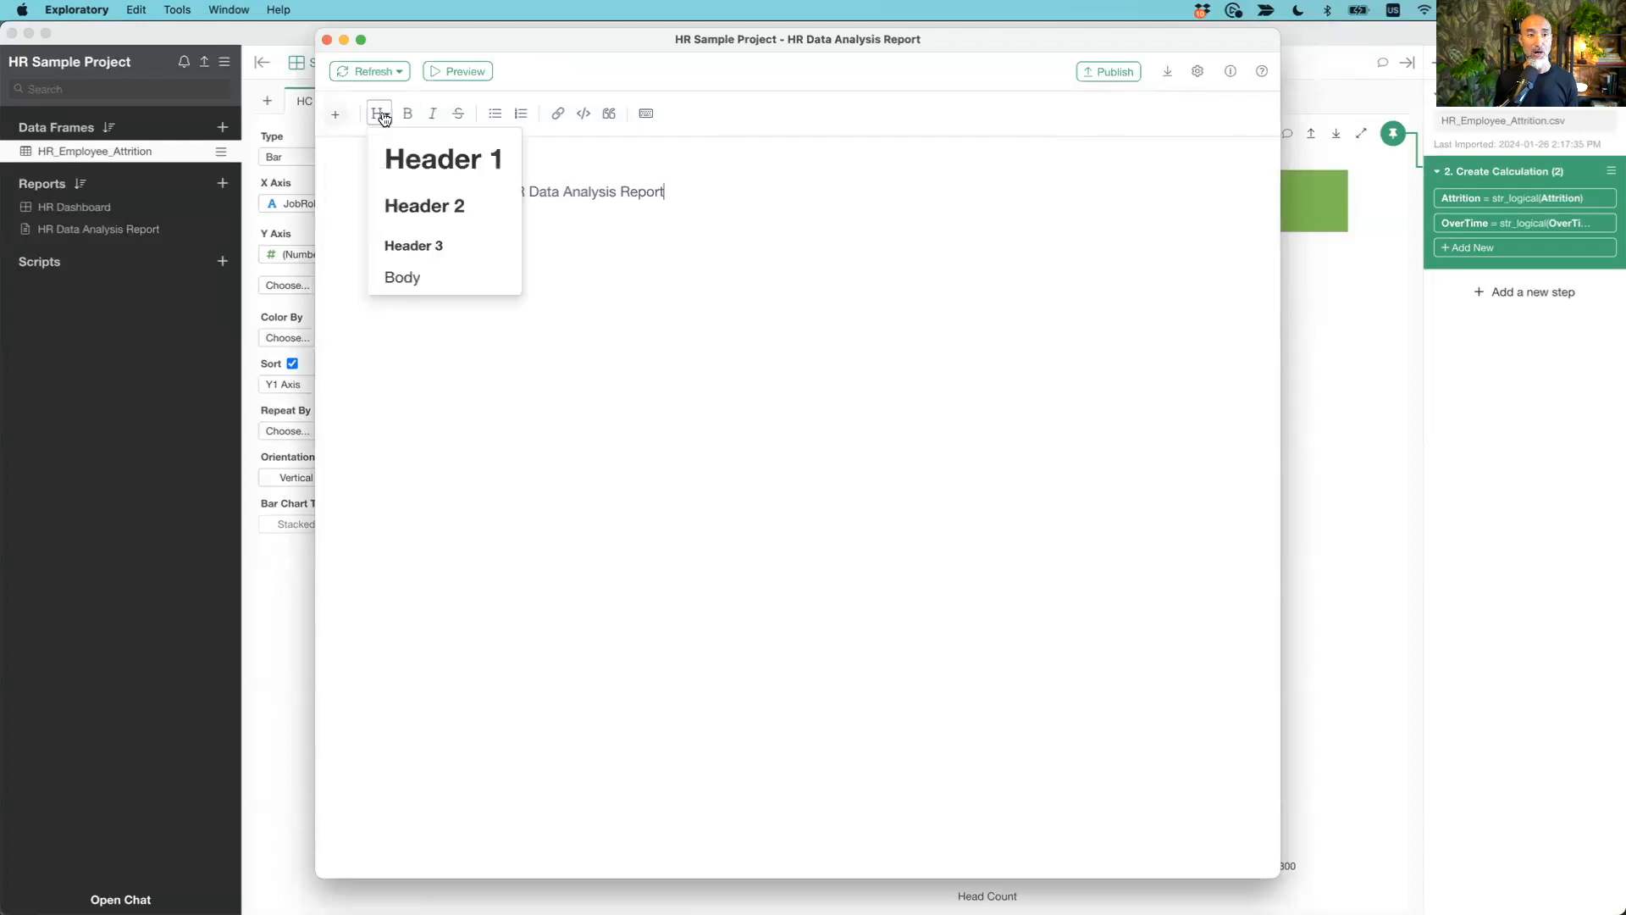
pyautogui.click(415, 162)
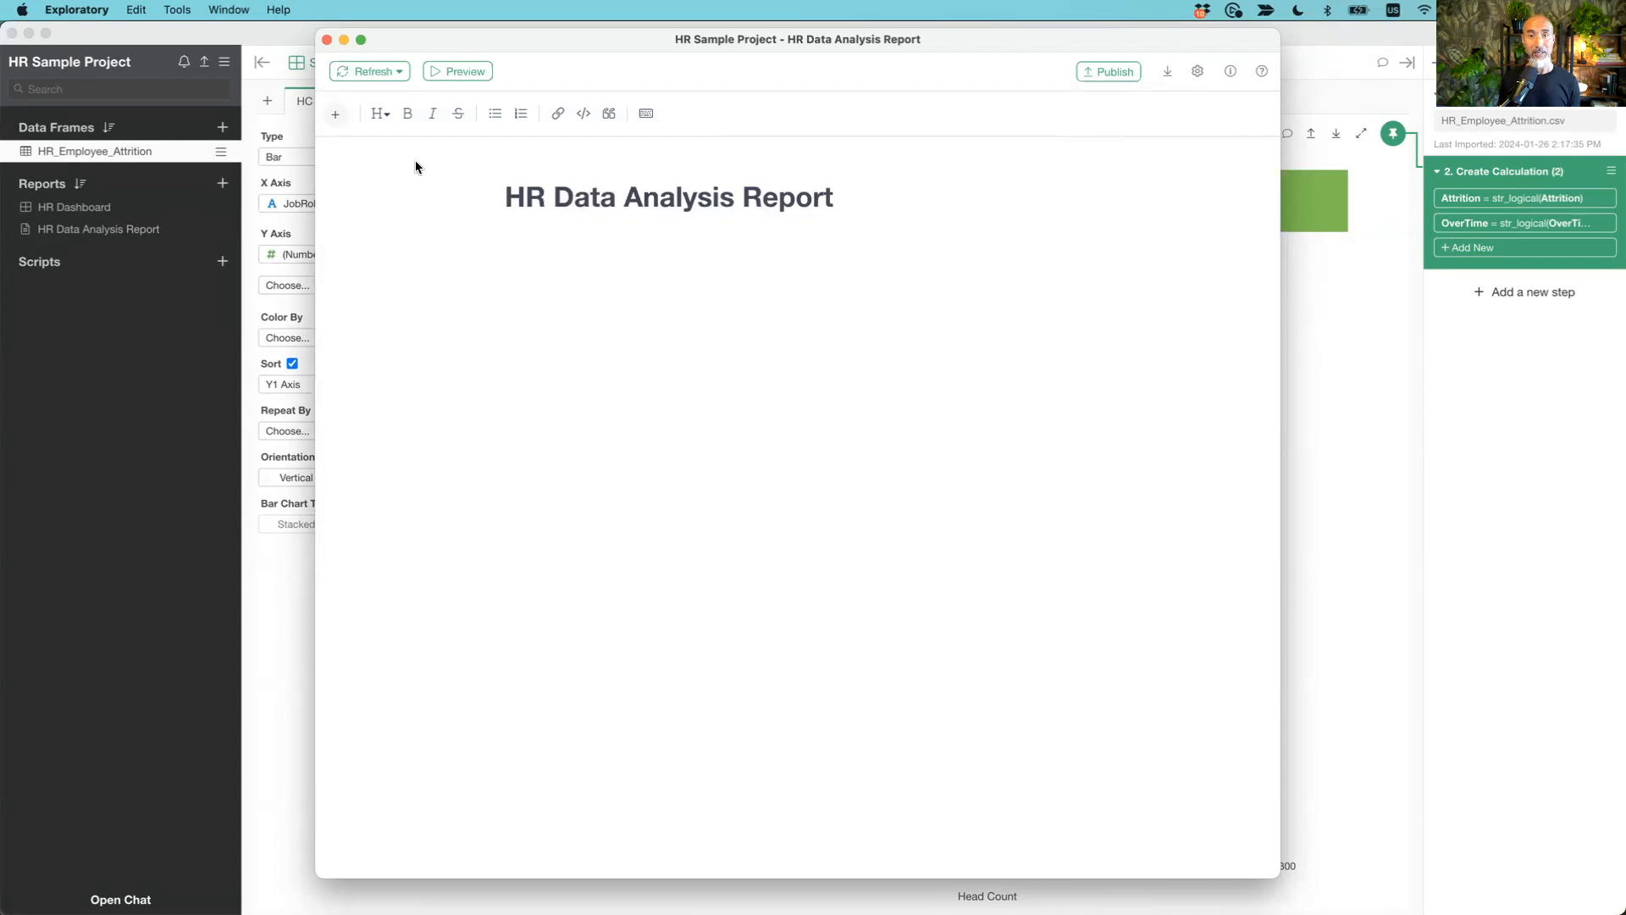
# Try the Body style and the # header shorthand on the report title, restoring it to Header 1
pyautogui.click(386, 119)
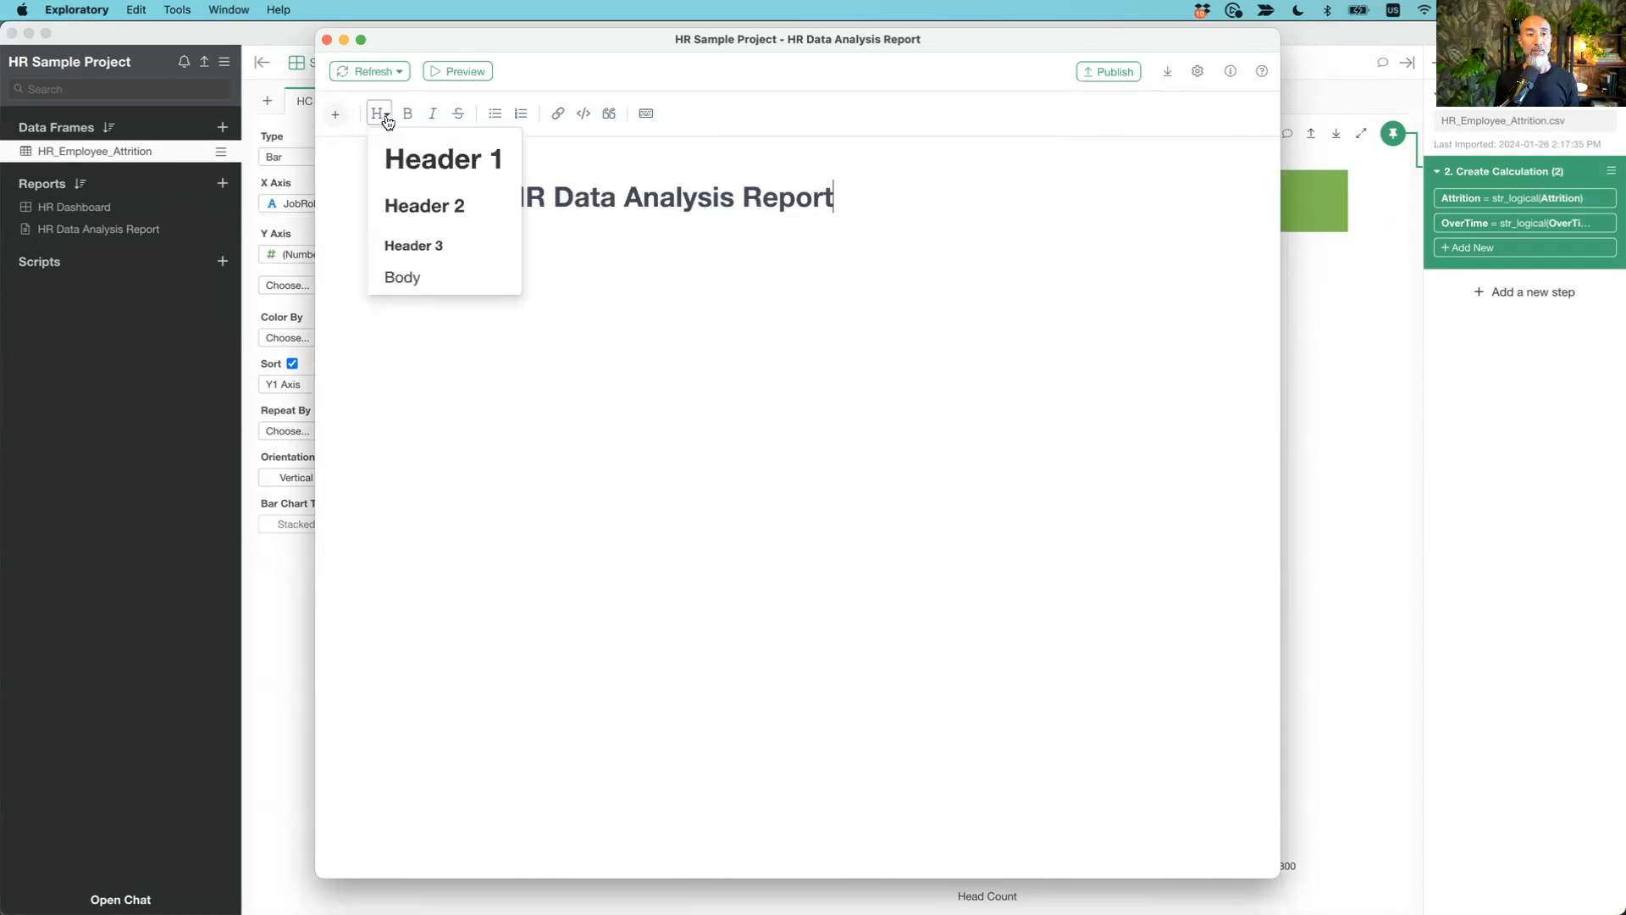
pyautogui.click(454, 277)
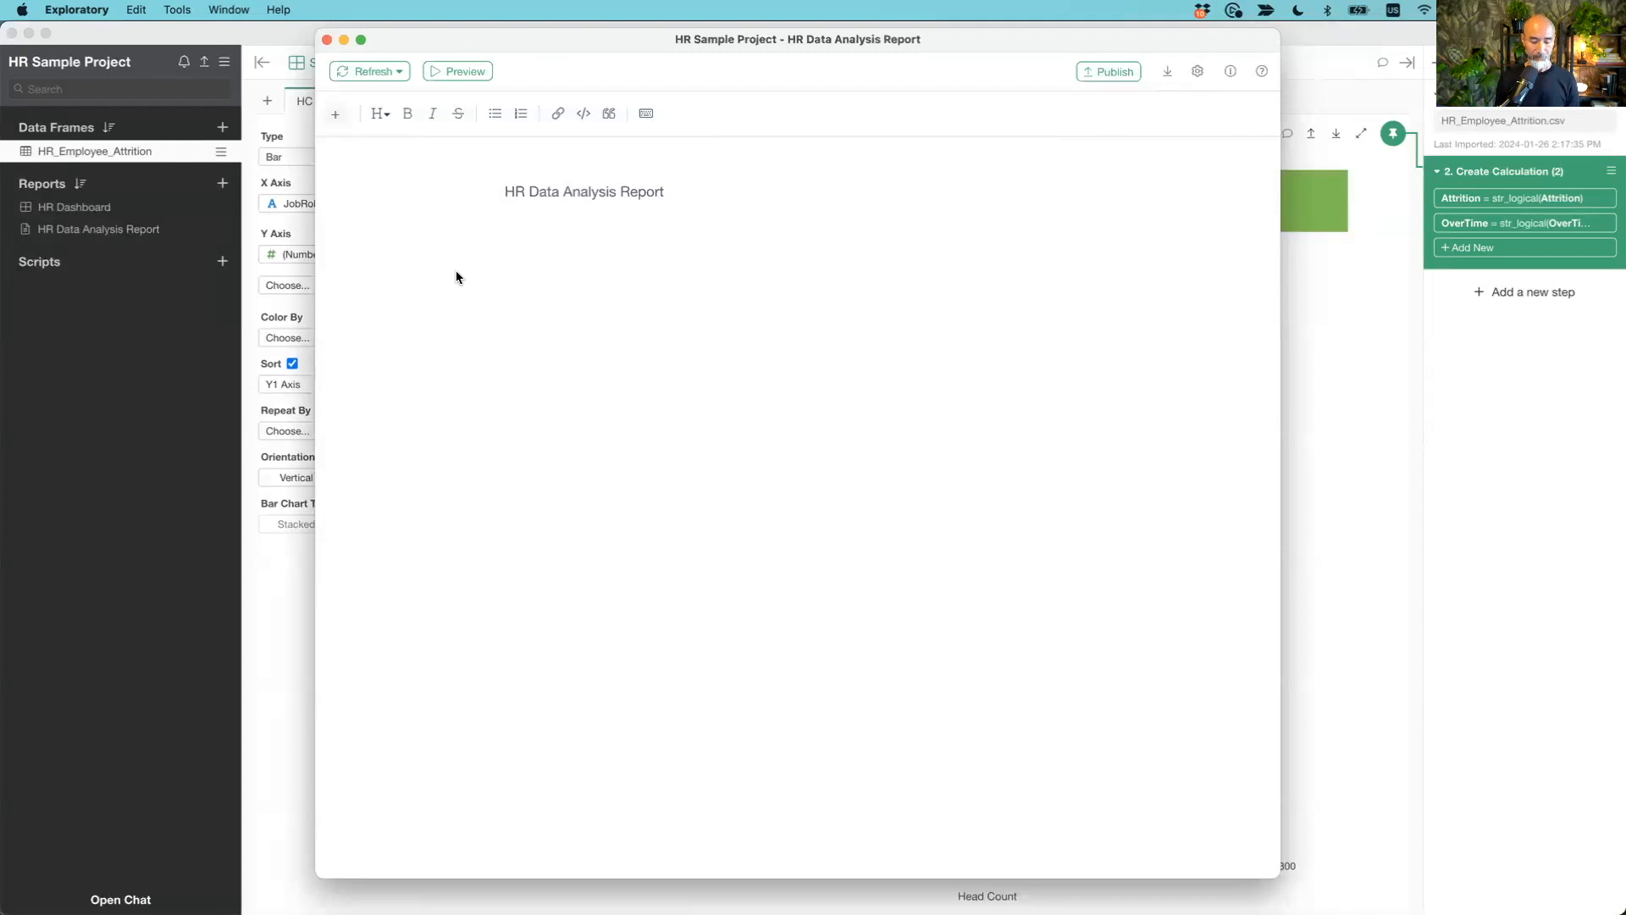
pyautogui.write('#')
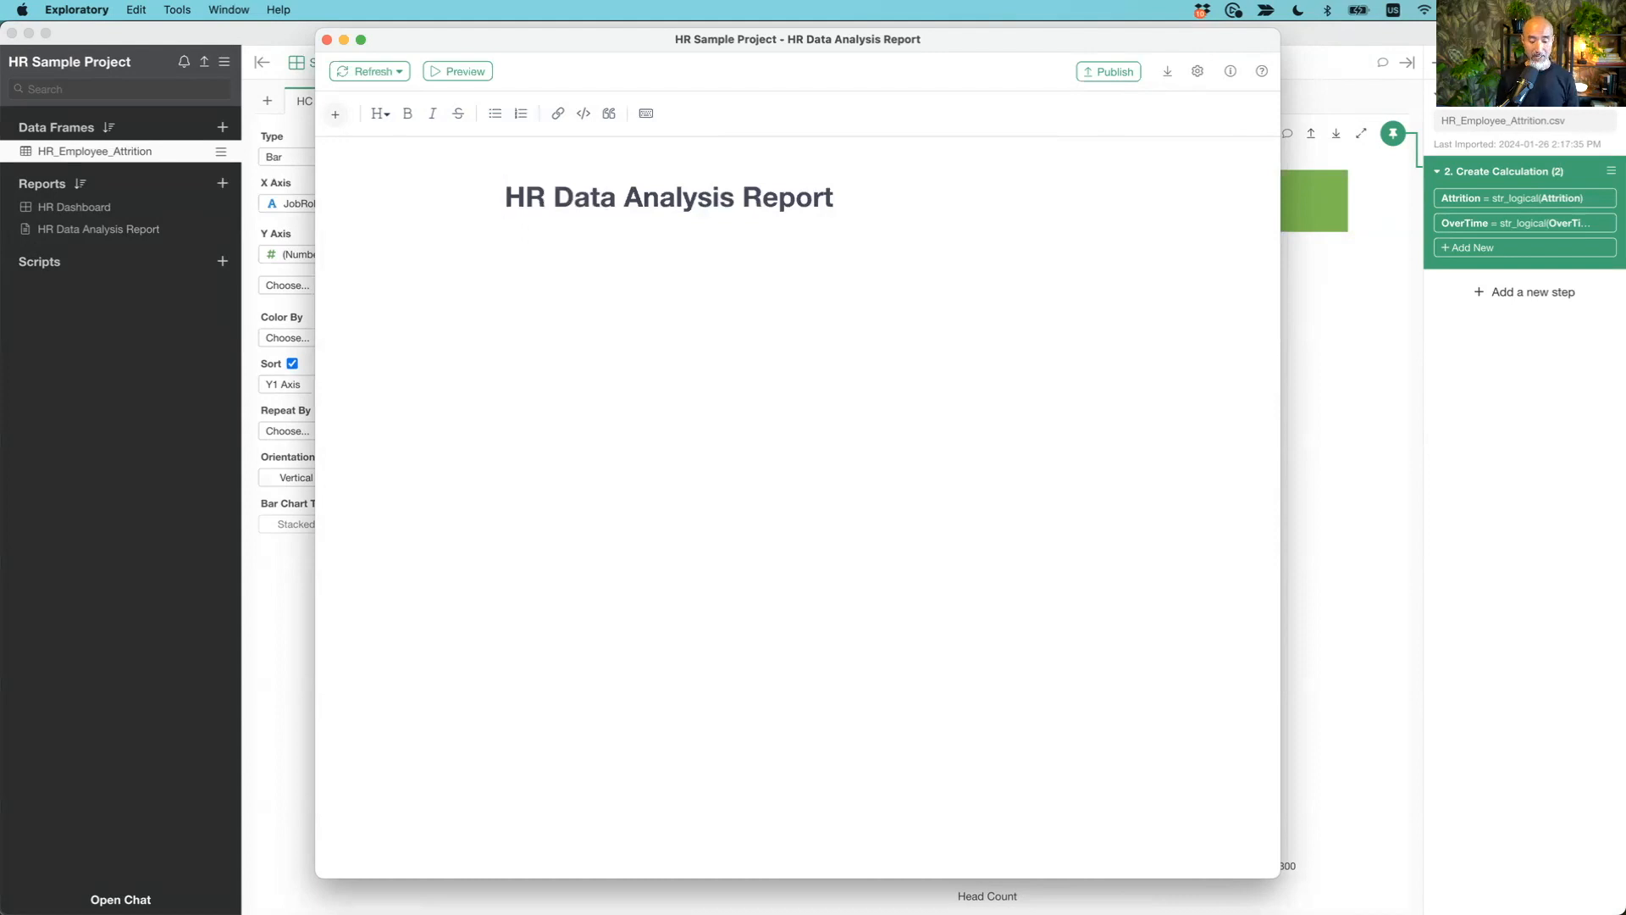
pyautogui.write('#')
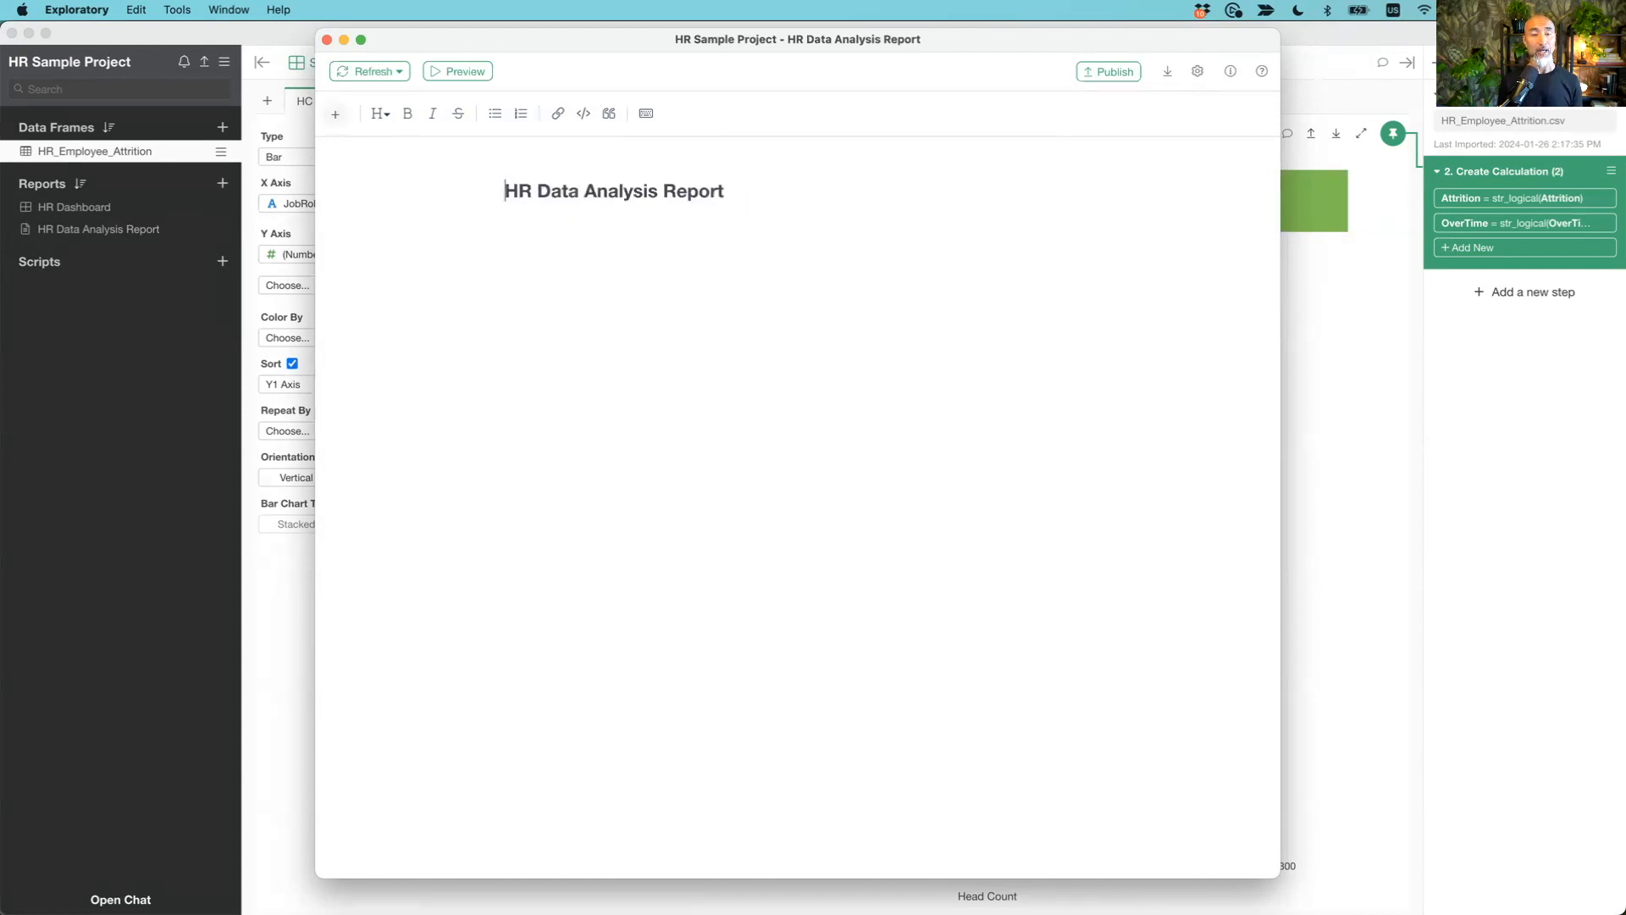
pyautogui.click(379, 116)
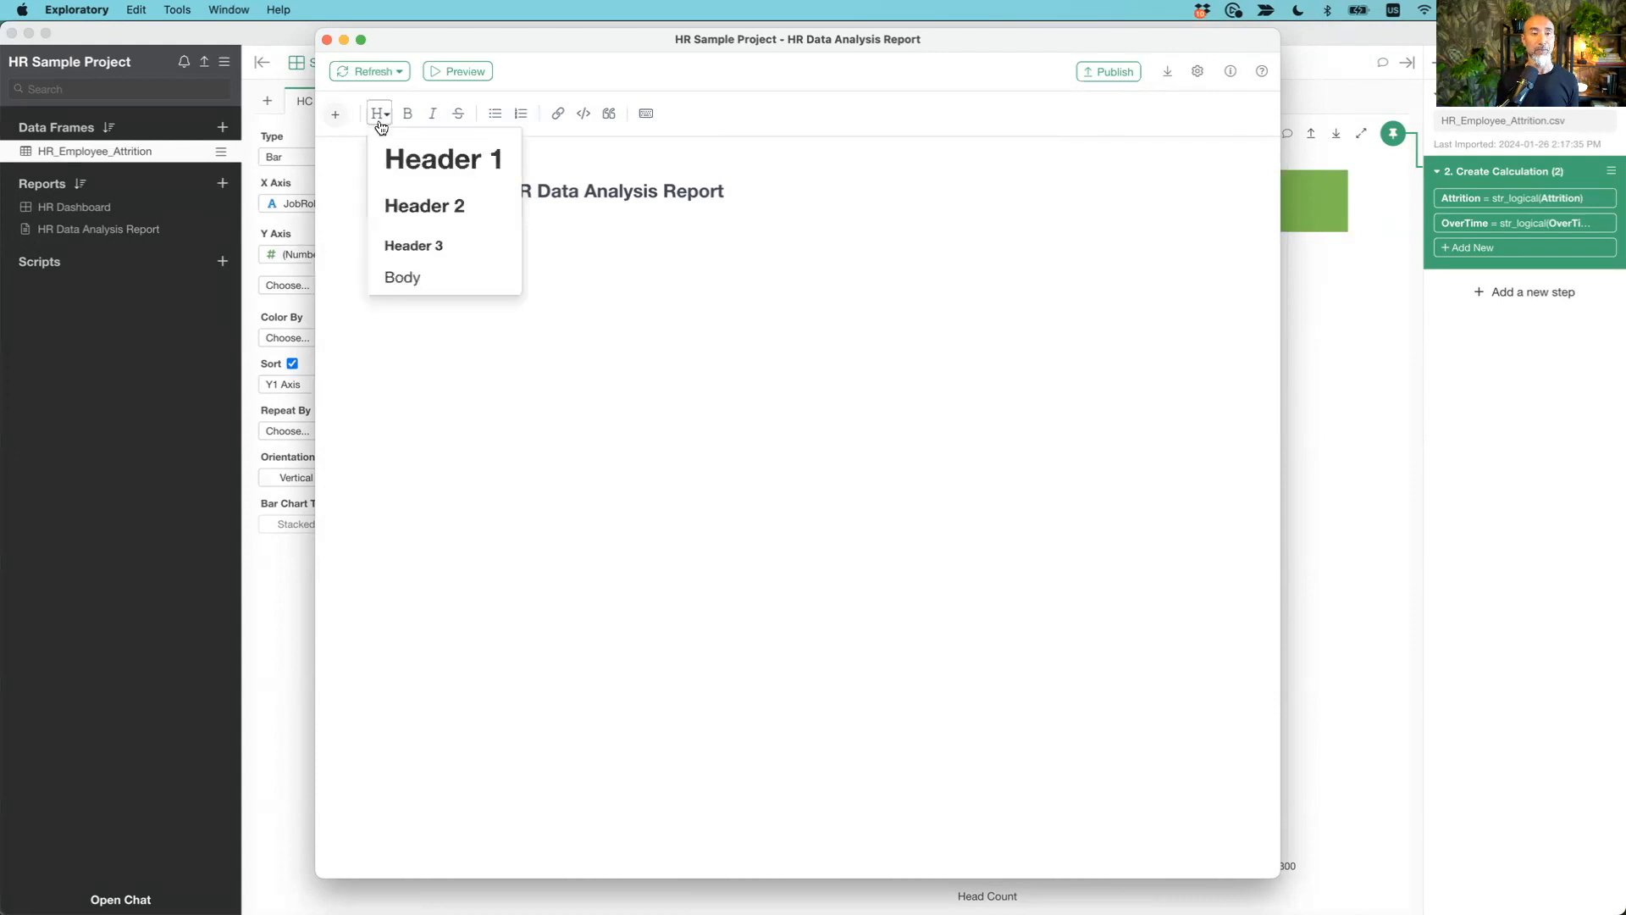
pyautogui.click(437, 168)
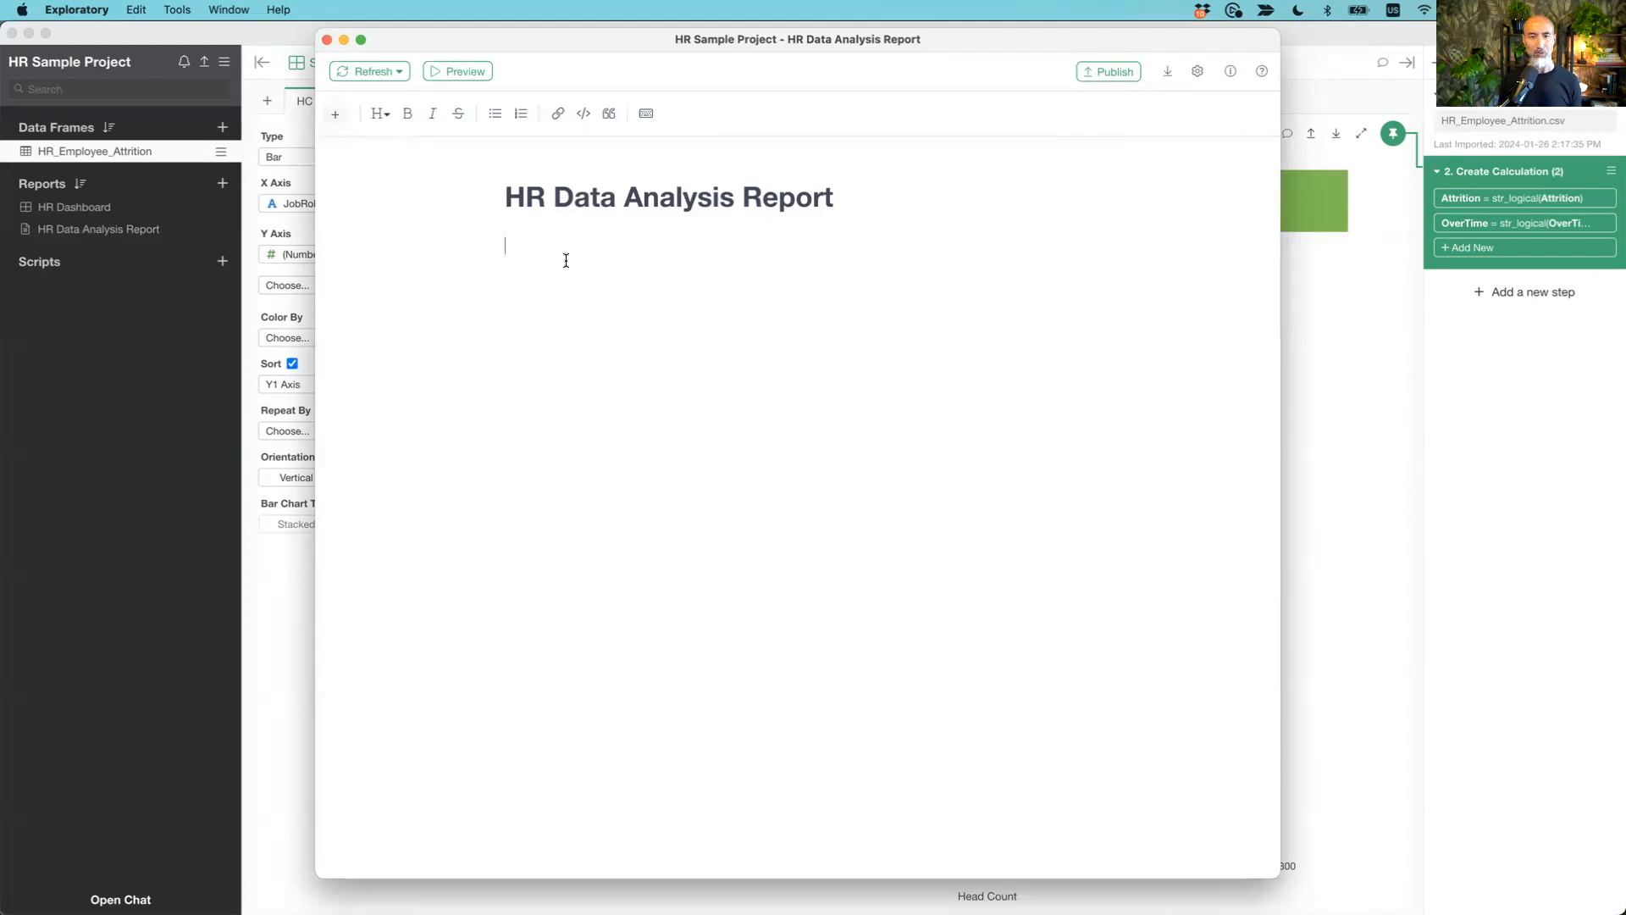
# Write the introduction below the title, with Head Count, New Hires and Attrition Rate on separate lines and a closing sentence about the shared data
pyautogui.write('We have made our data analysis in the following areas: Head Count New Hires Attrition Rate The data used in this data analysis is shared at this page.')
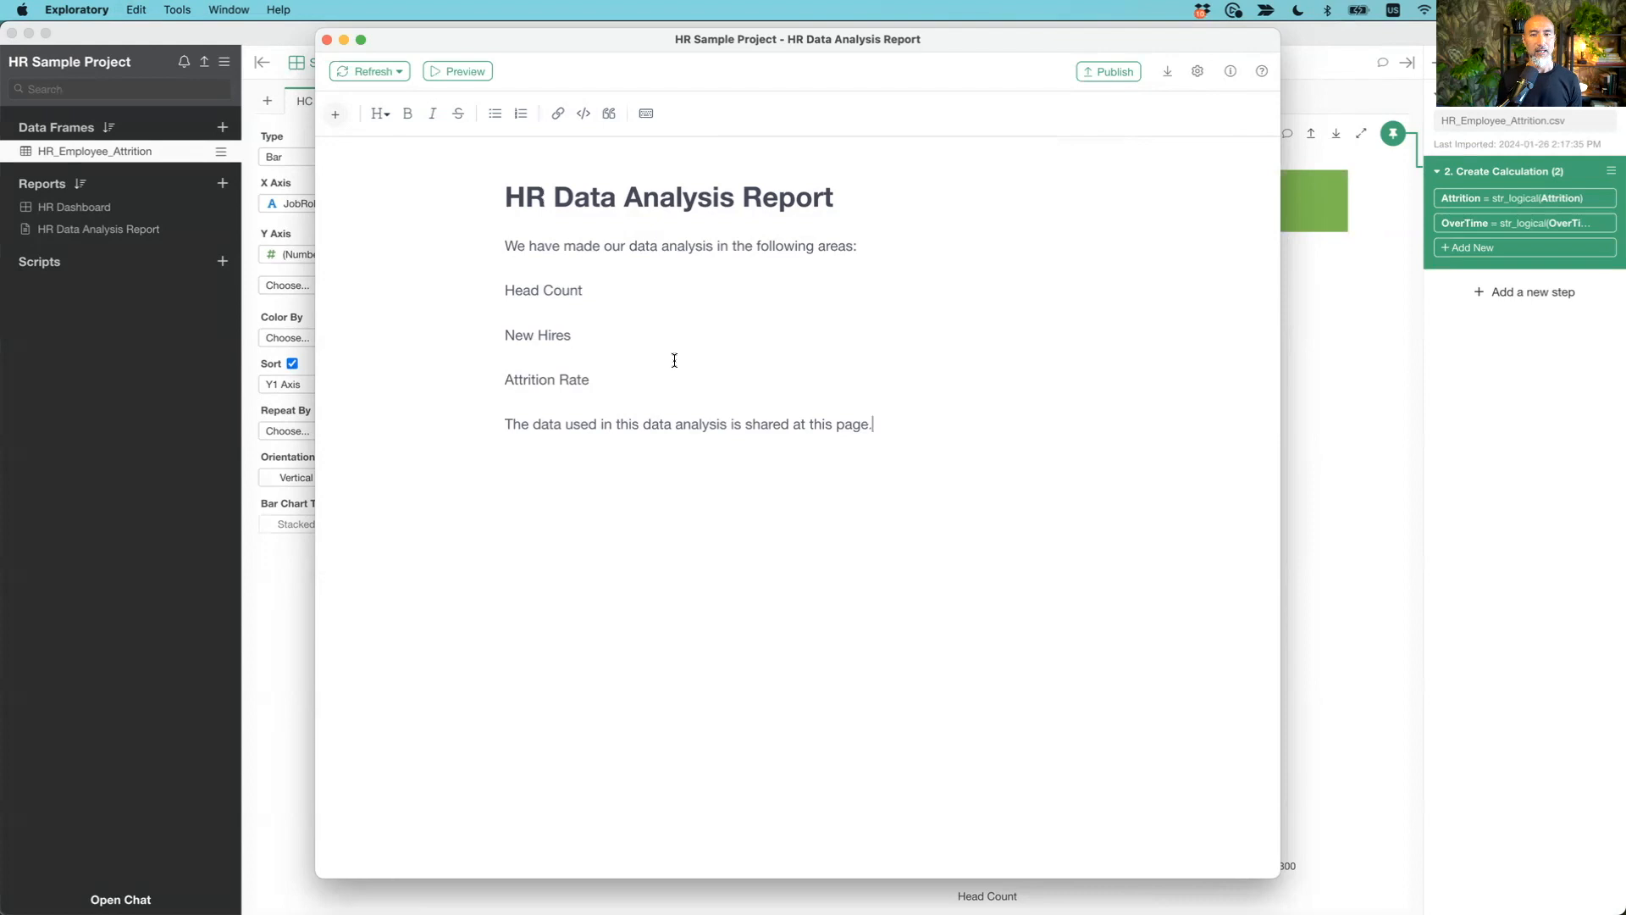
# Apply bulleted list formatting to the Head Count, New Hires and Attrition Rate lines and remove it again
pyautogui.moveTo(631, 378); pyautogui.dragTo(502, 296)
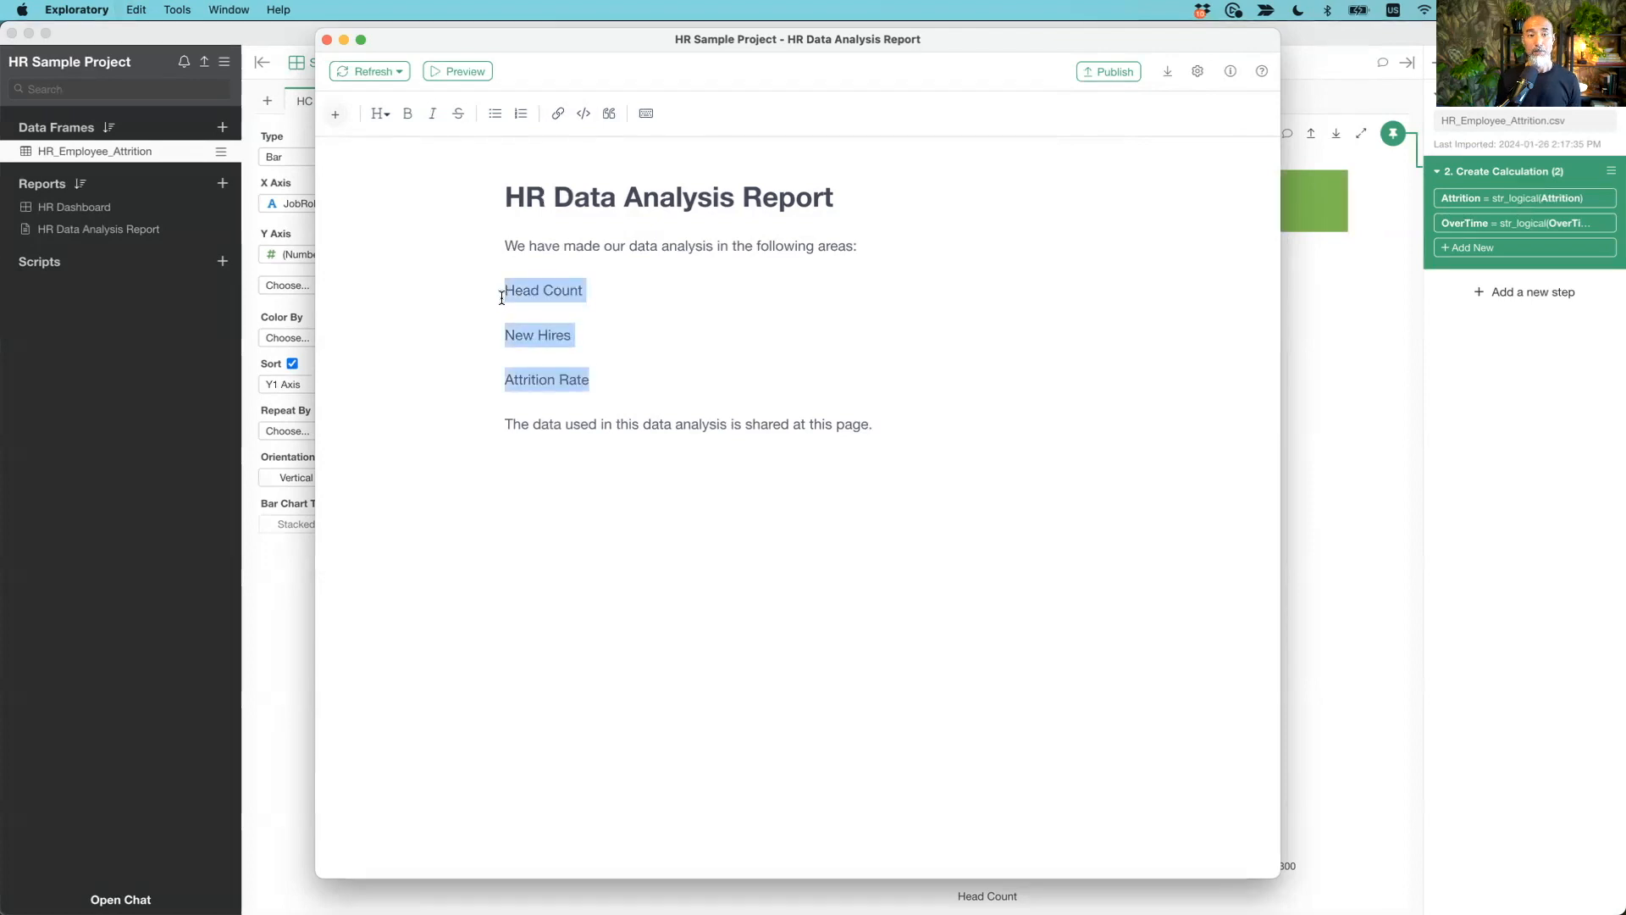
pyautogui.click(497, 119)
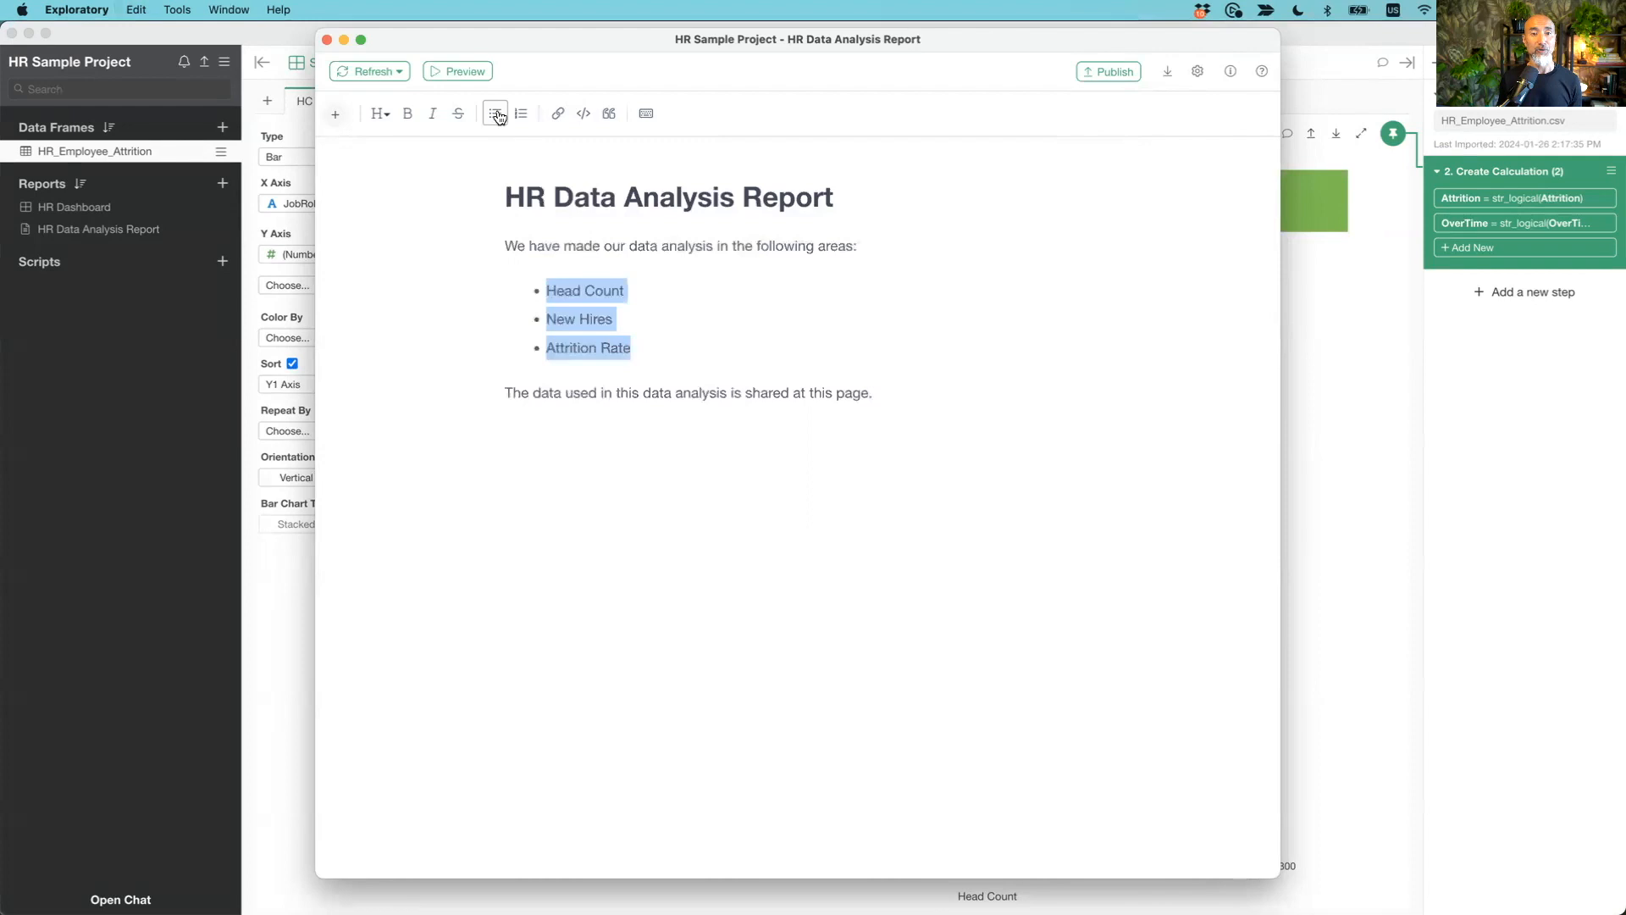
pyautogui.click(497, 115)
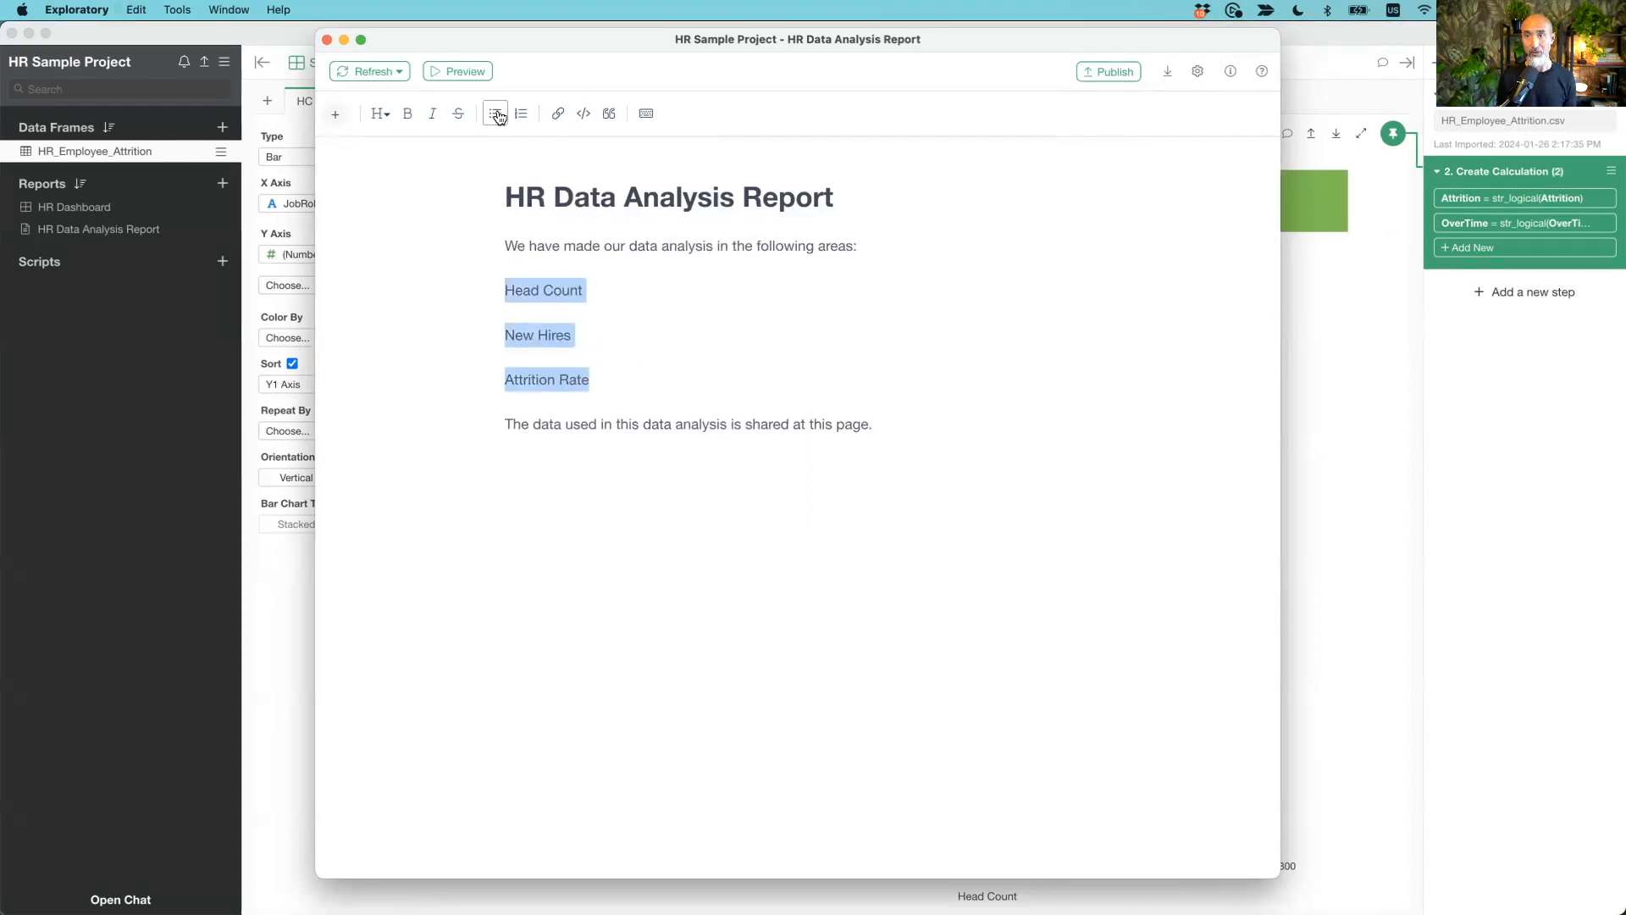
# Turn the Head Count, New Hires and Attrition Rate lines into bullet items using the "-" shorthand
pyautogui.click(506, 292)
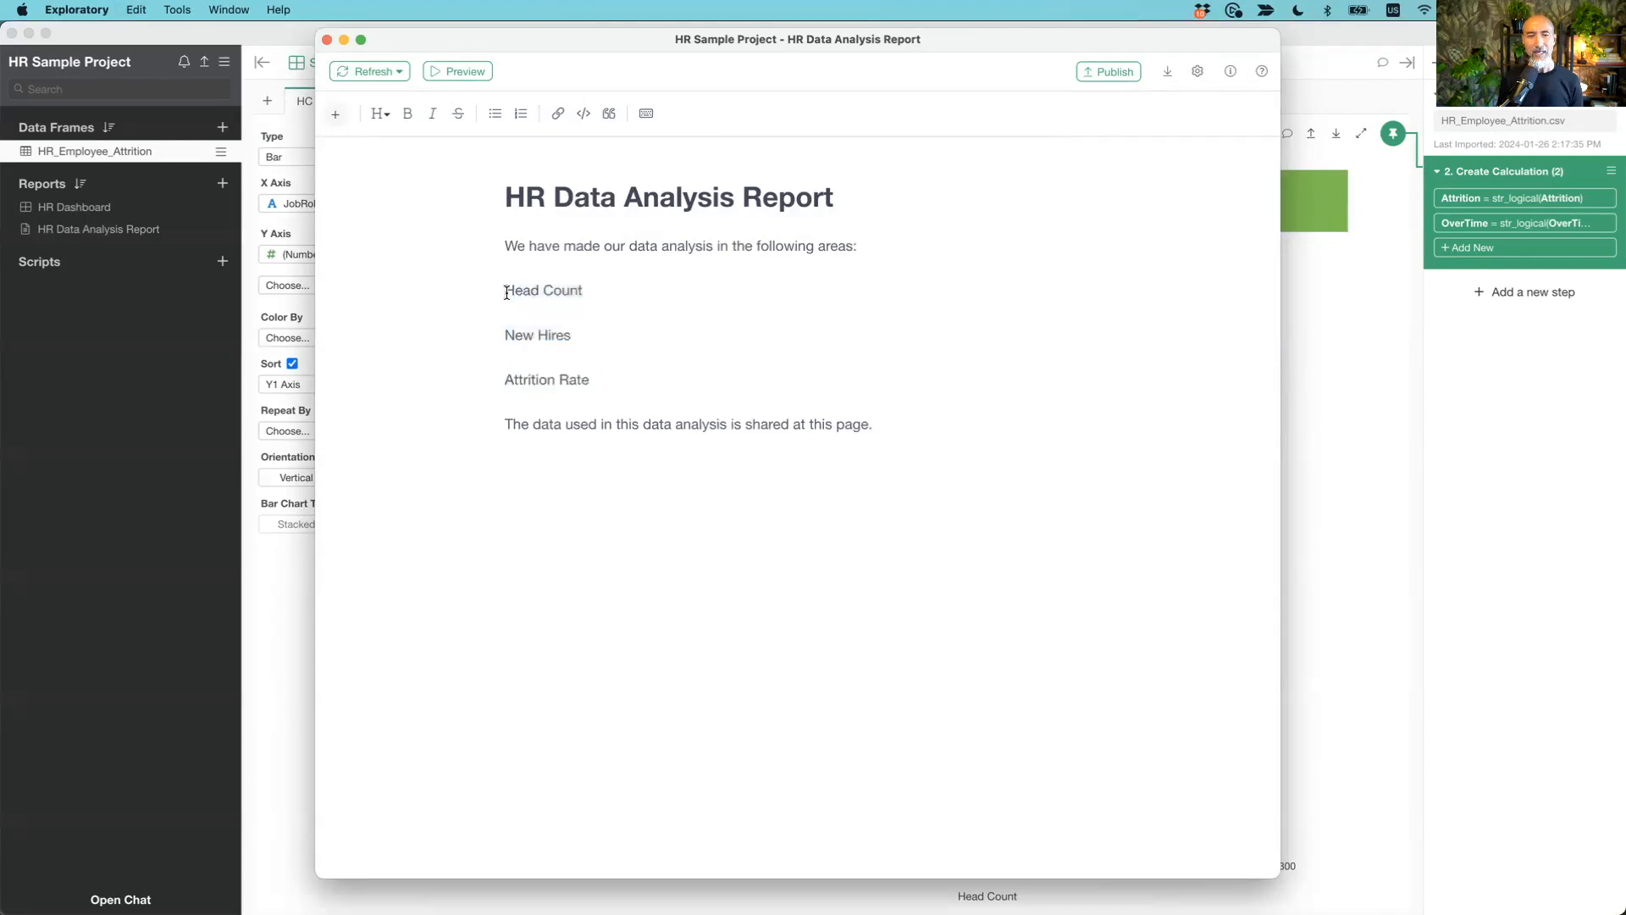
pyautogui.write('-')
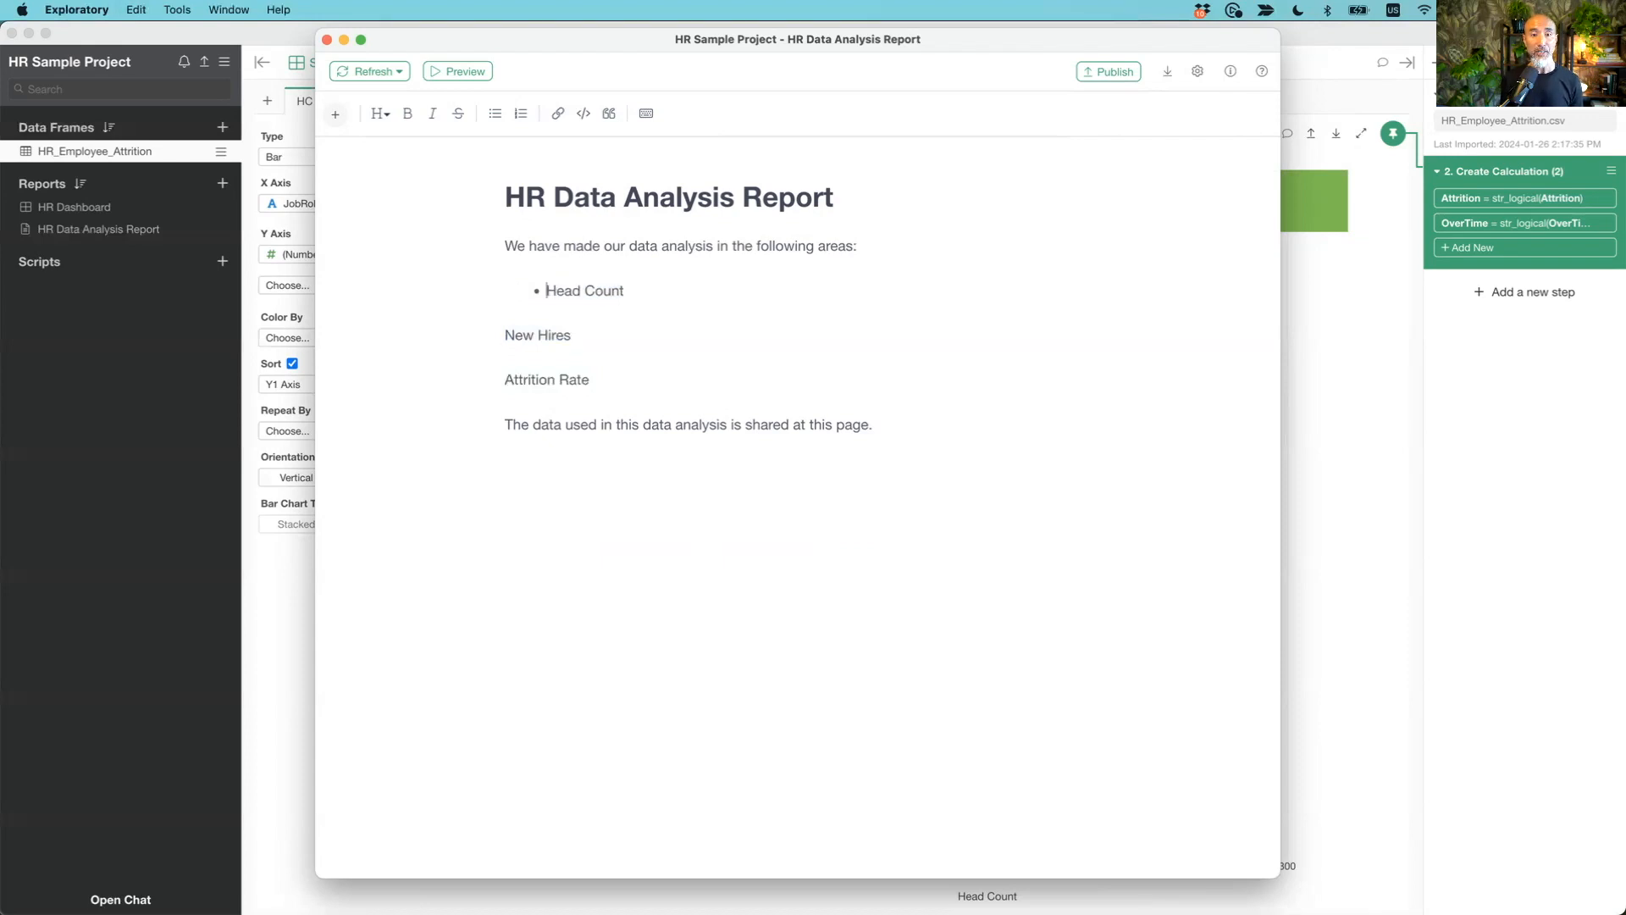
pyautogui.write(' -')
pyautogui.press('Down')
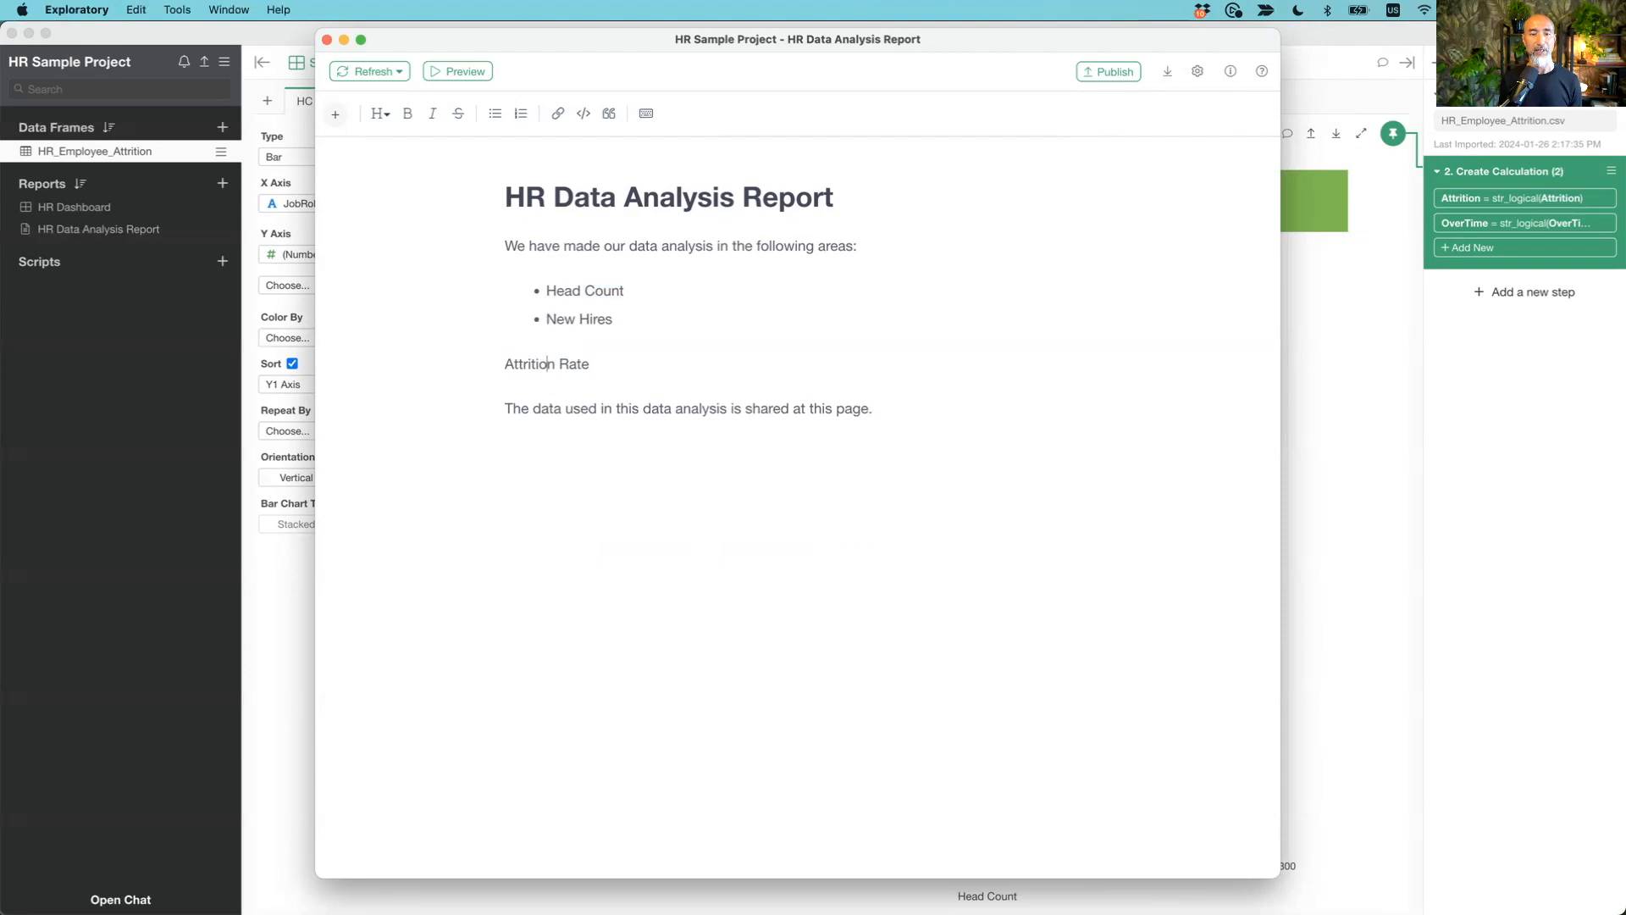
pyautogui.write('-')
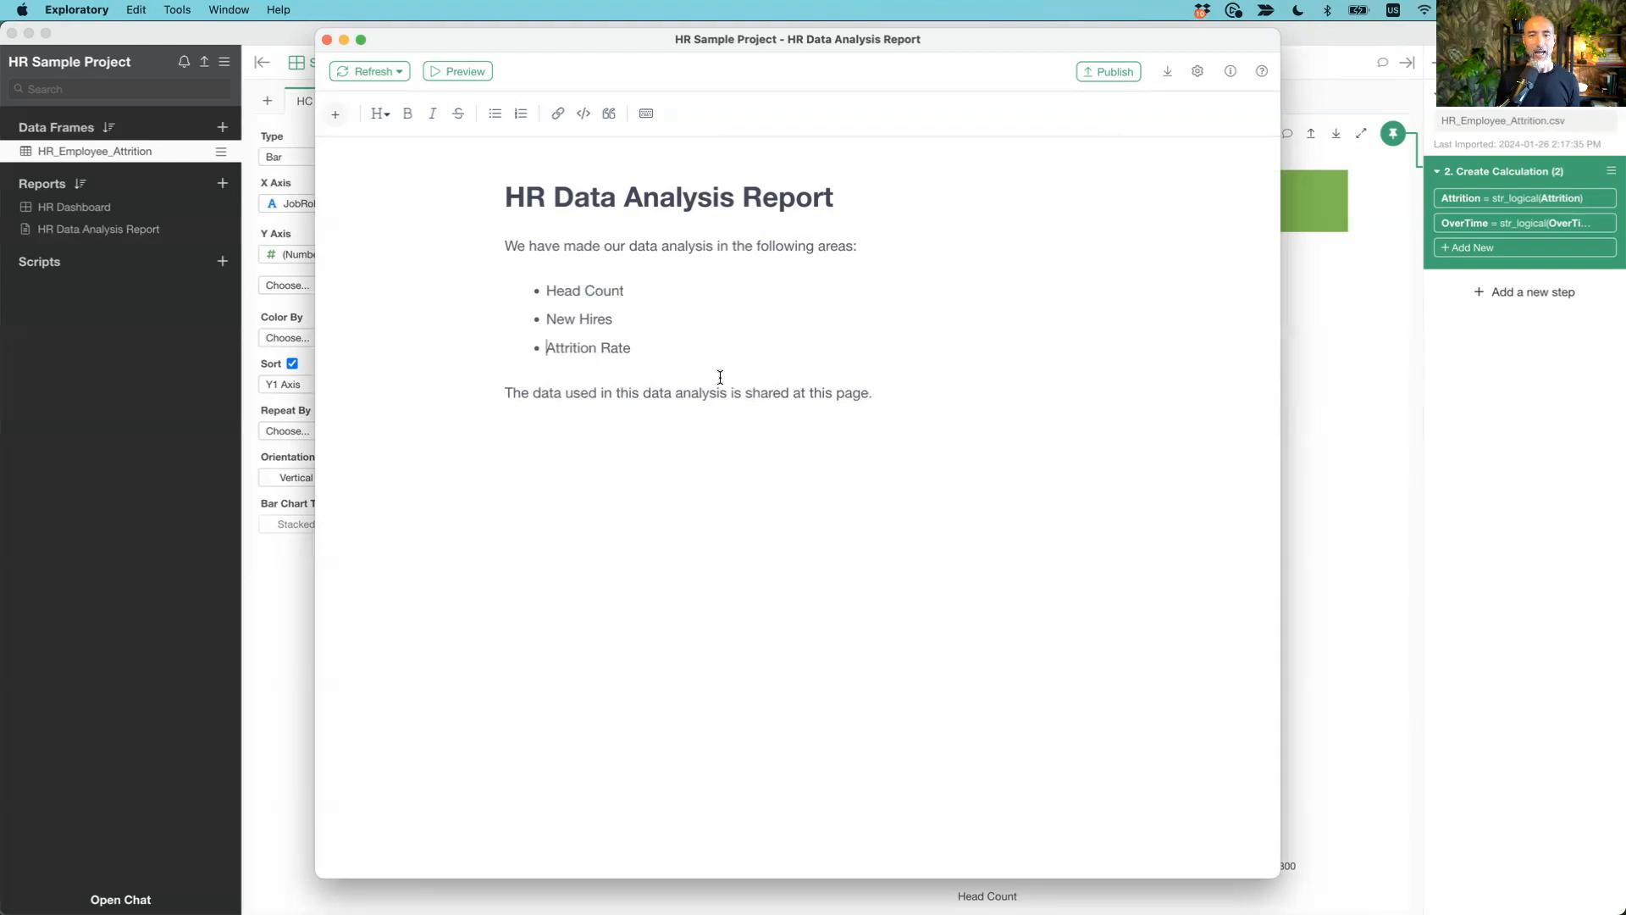
# Select "this page" in the closing sentence, copy the HR Employee Attrition data page's URL from Chrome, and return to the note
pyautogui.moveTo(810, 394); pyautogui.dragTo(866, 398)
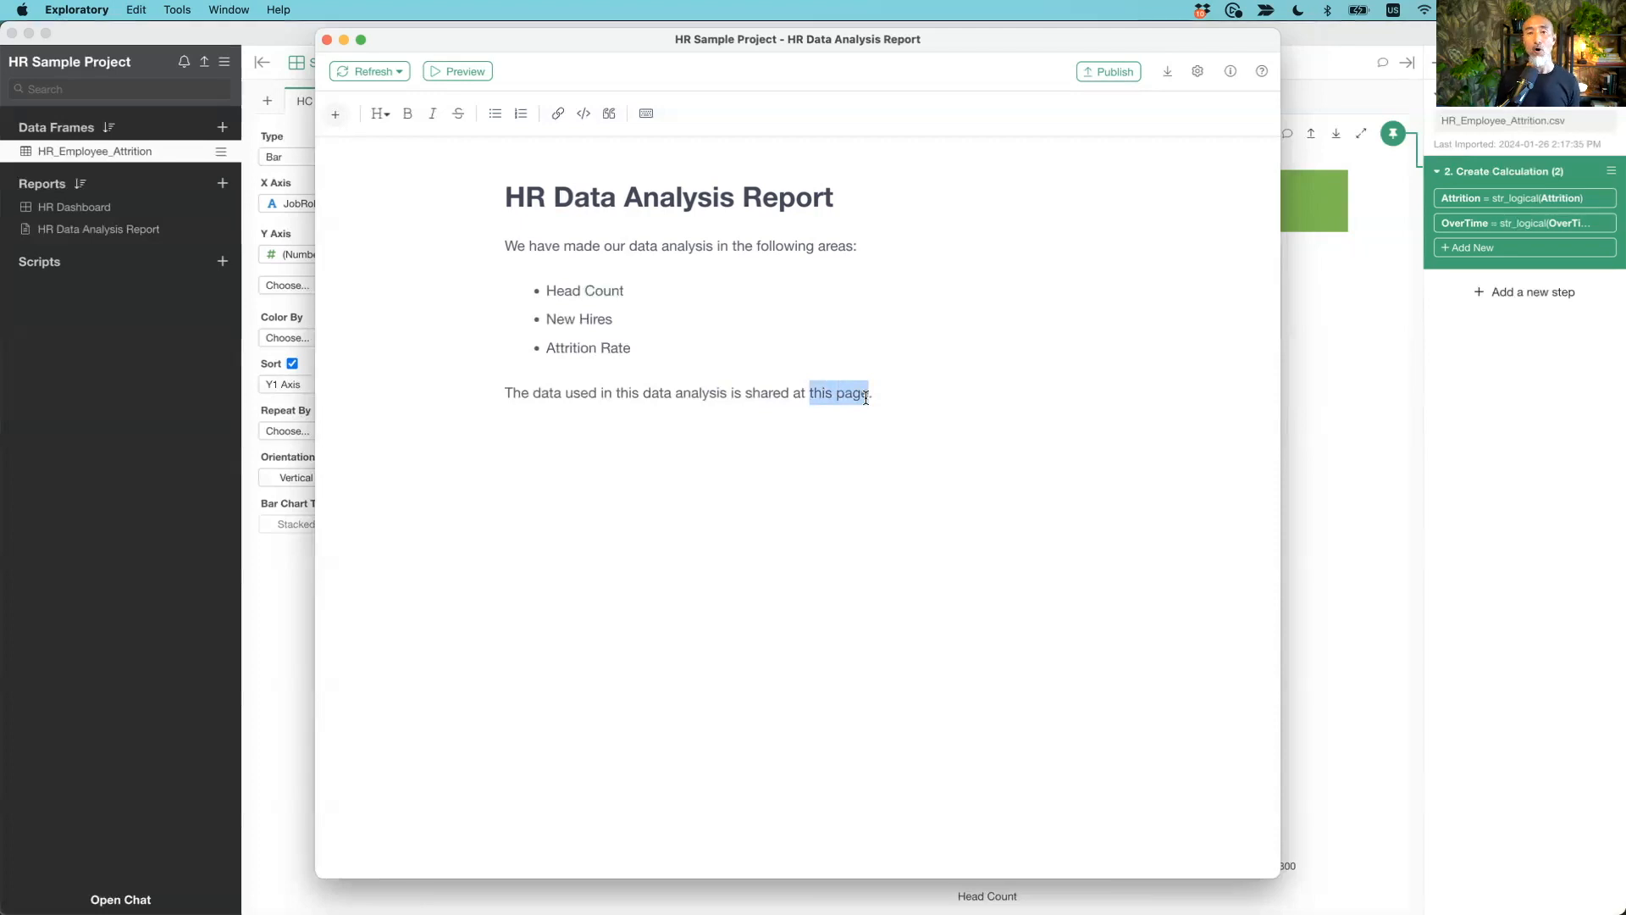
pyautogui.press('super+Tab')
pyautogui.press('super+Tab')
pyautogui.press('super+Tab')
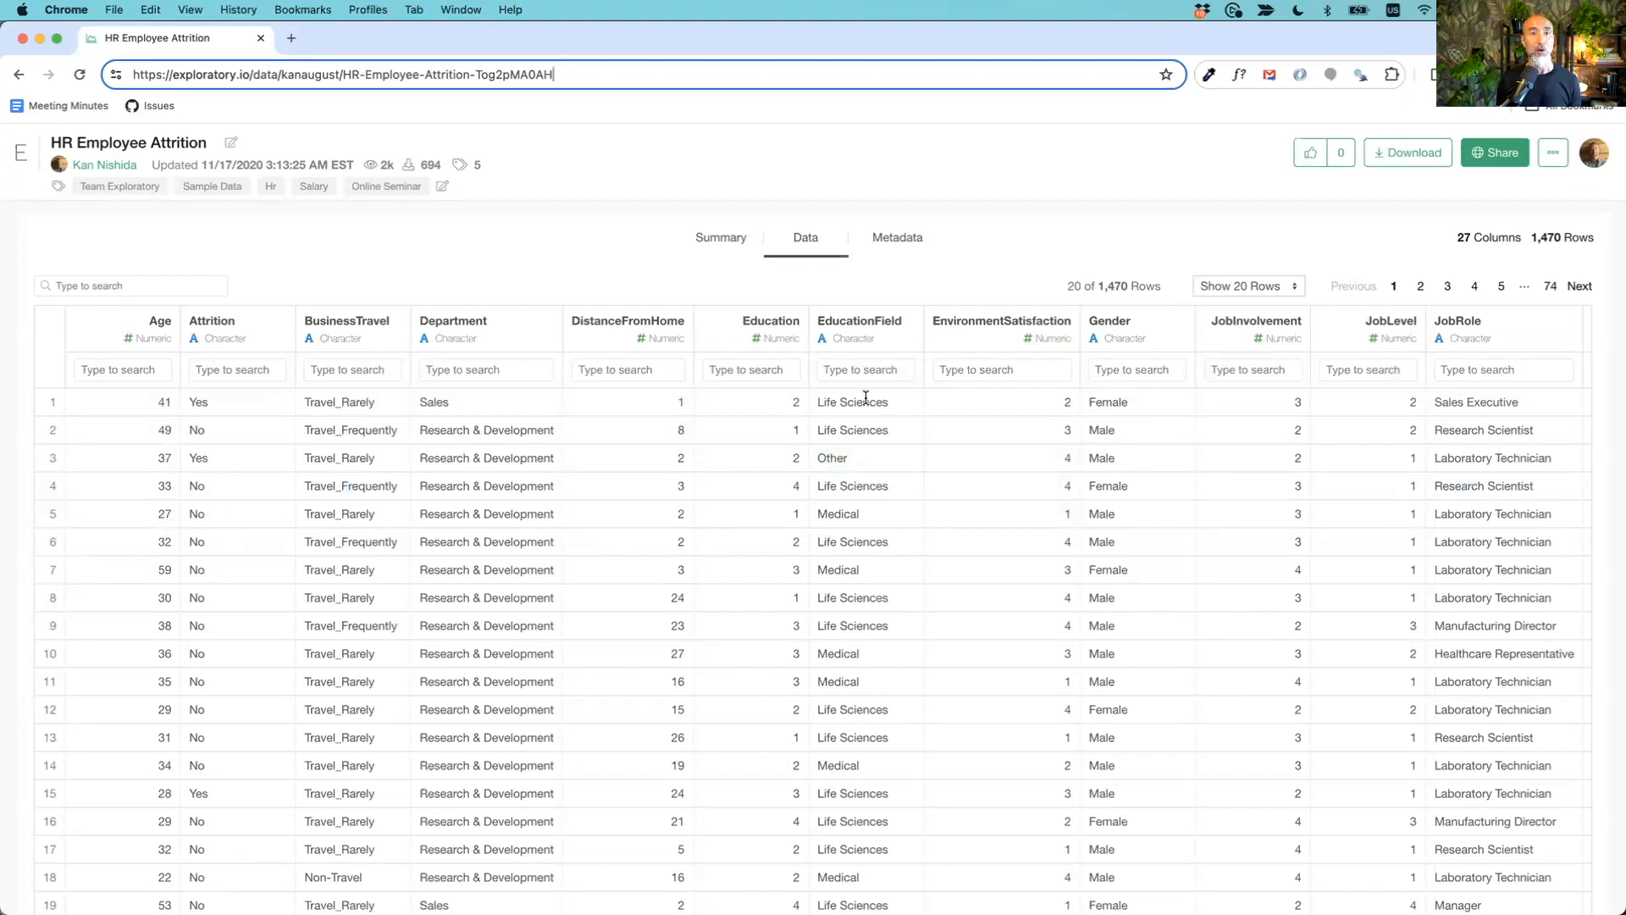
pyautogui.press('super+a')
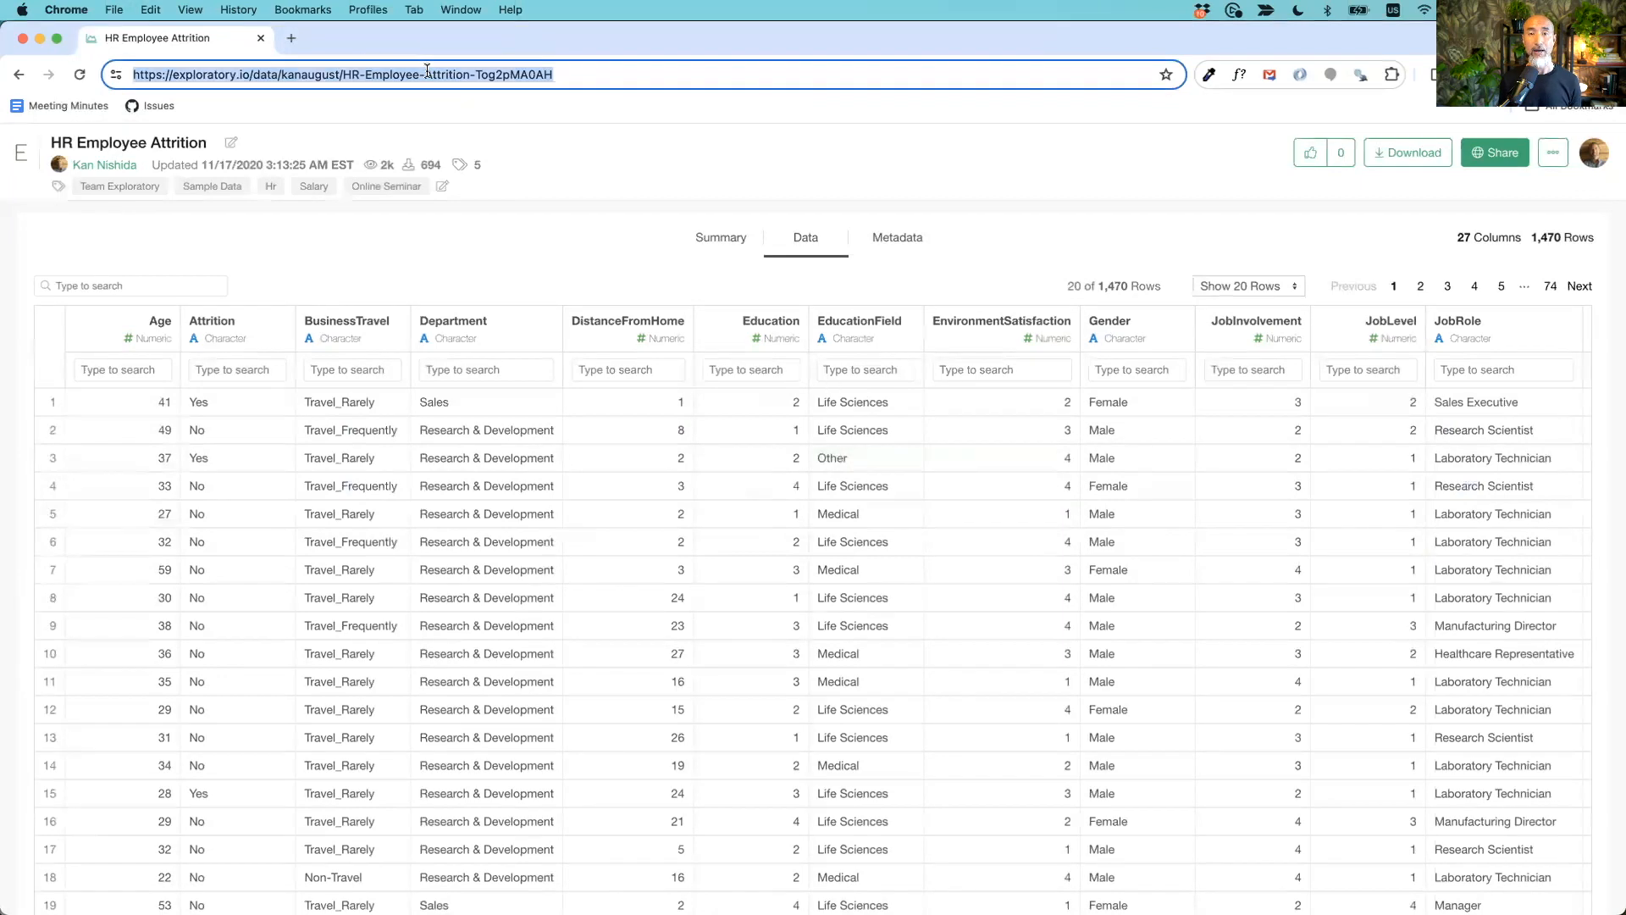
pyautogui.press('super+Tab')
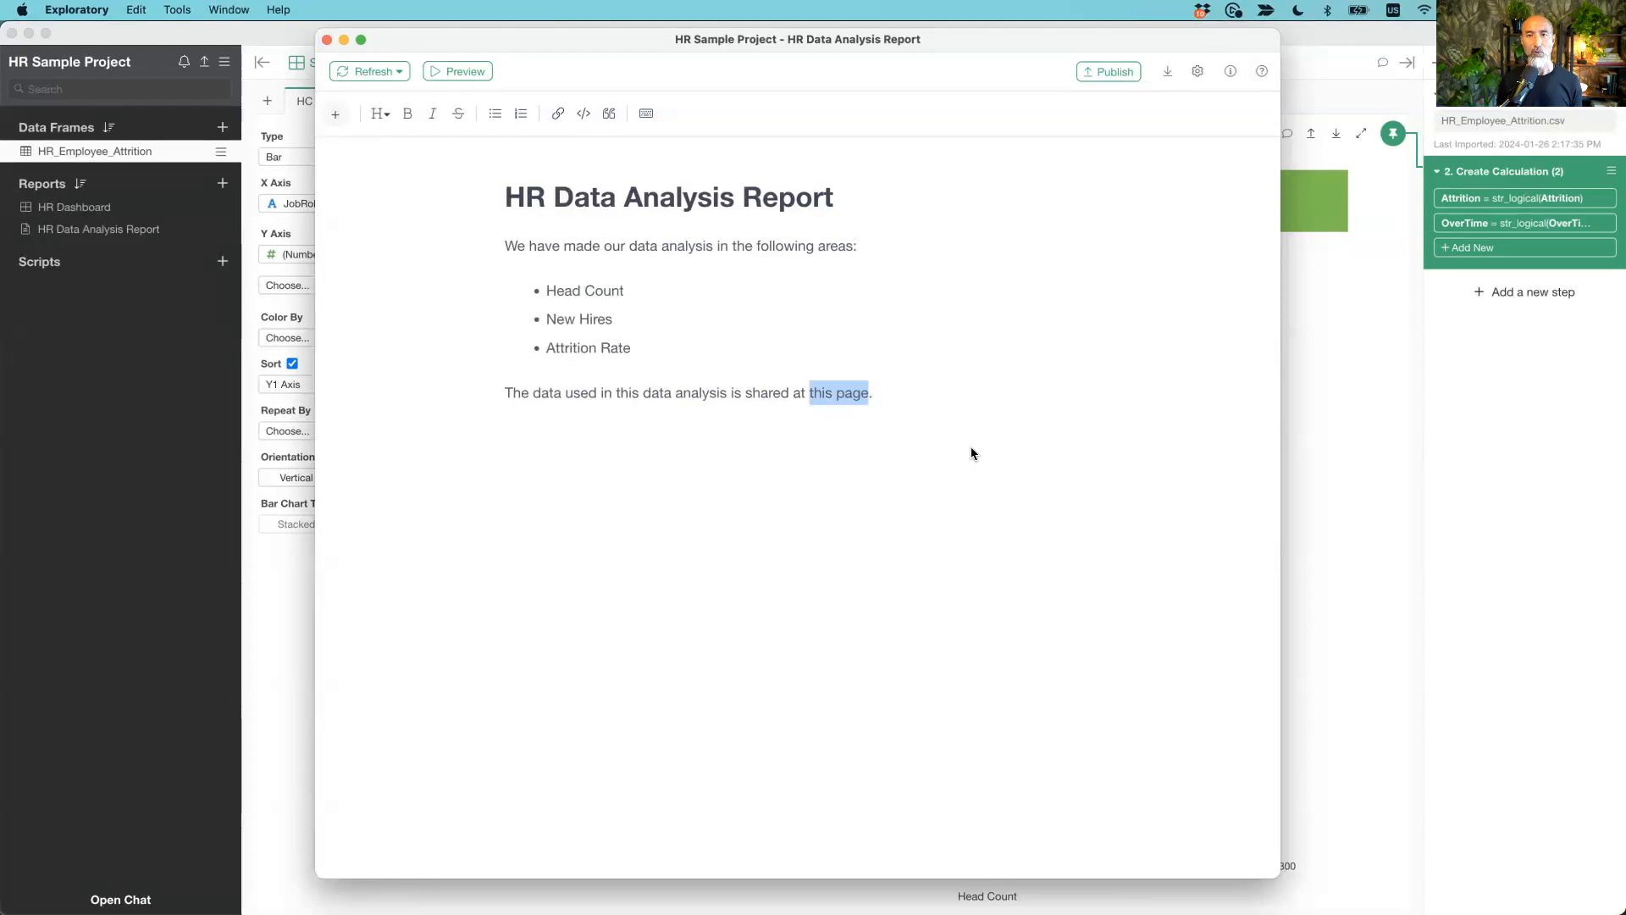
# Link the selected text "this page" to the copied URL of the HR Employee Attrition data page
pyautogui.press('super+k')
pyautogui.write('https://exploratory.io/data/kanaugust/HR-Employee-Attrition-Tog2pMA0AA')
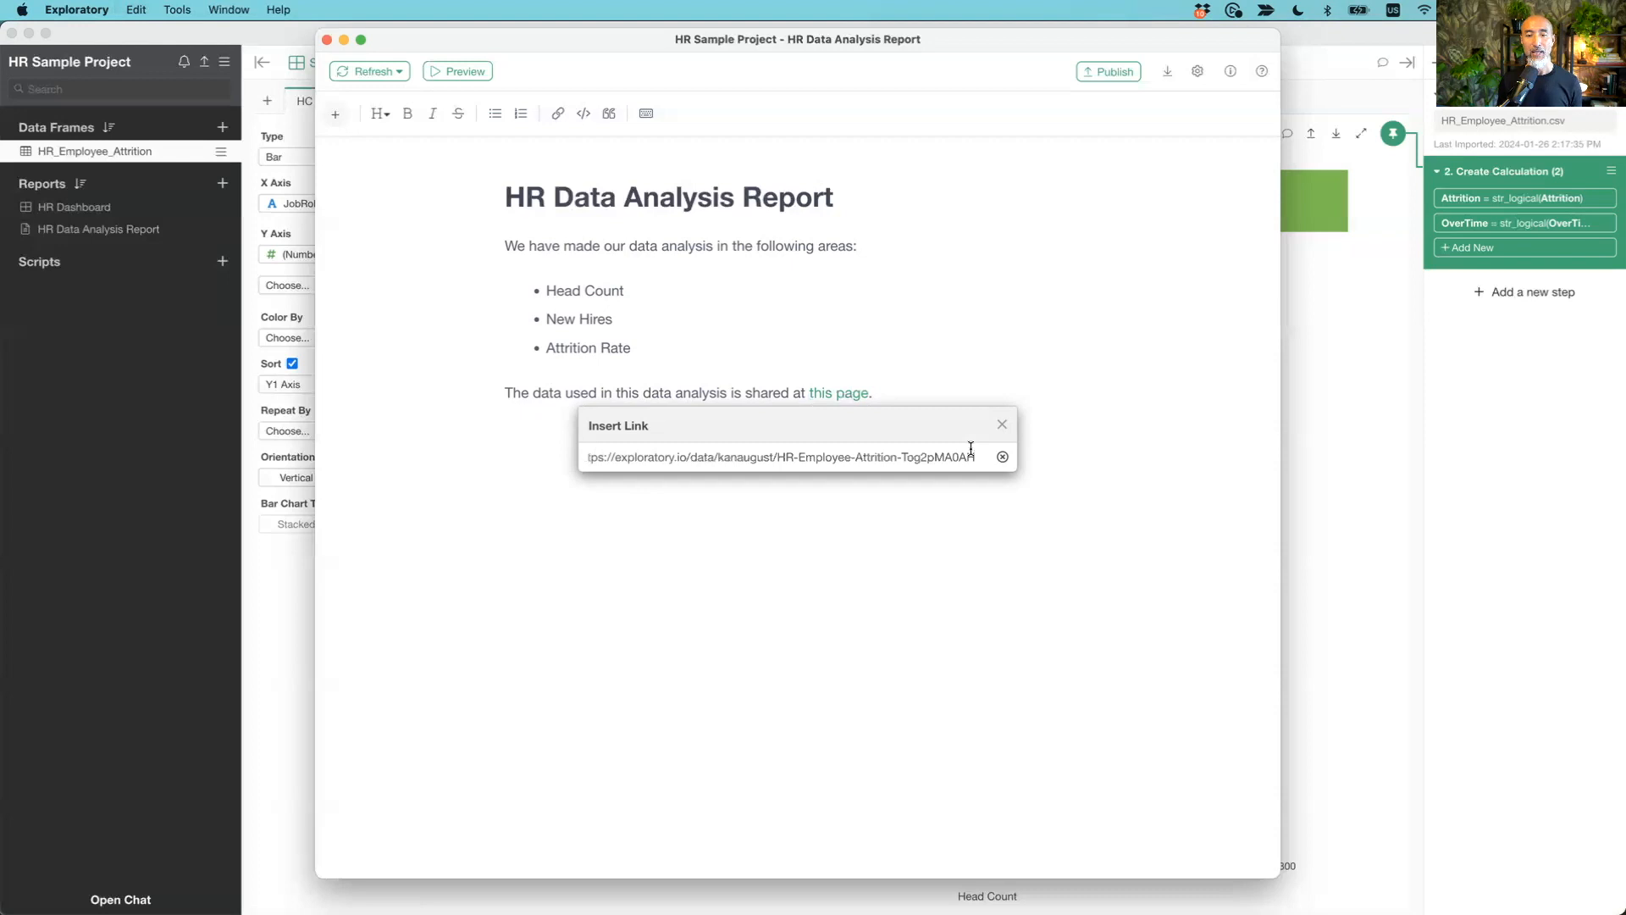
pyautogui.press('Return')
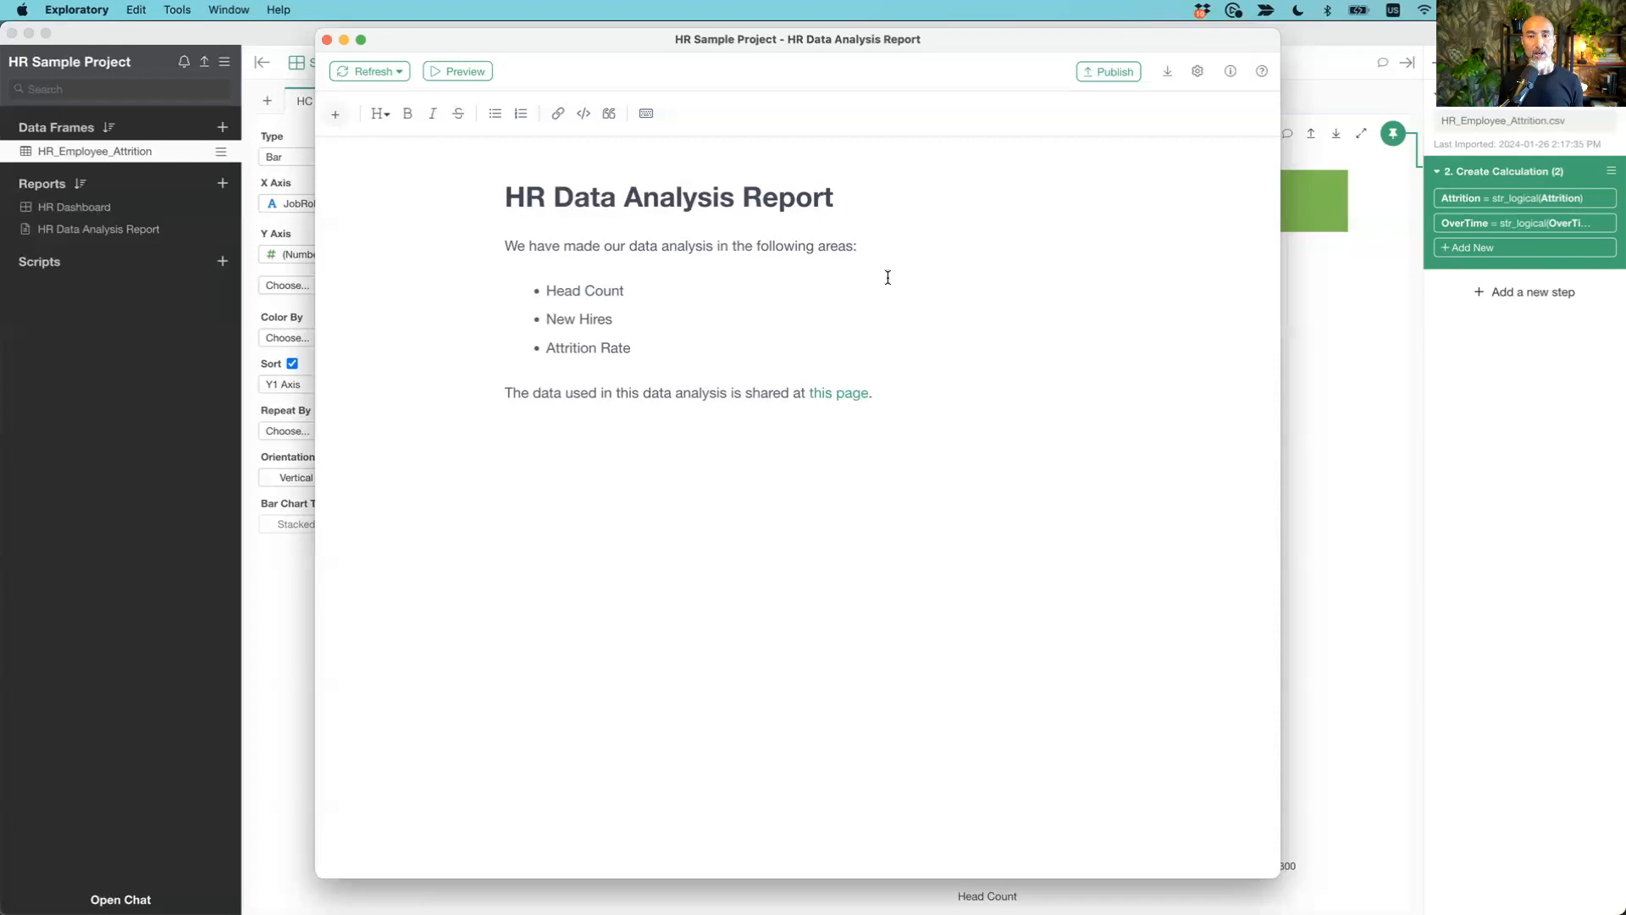
# Review the note editor's list of keyboard shortcuts for formatting and close it
pyautogui.click(656, 159)
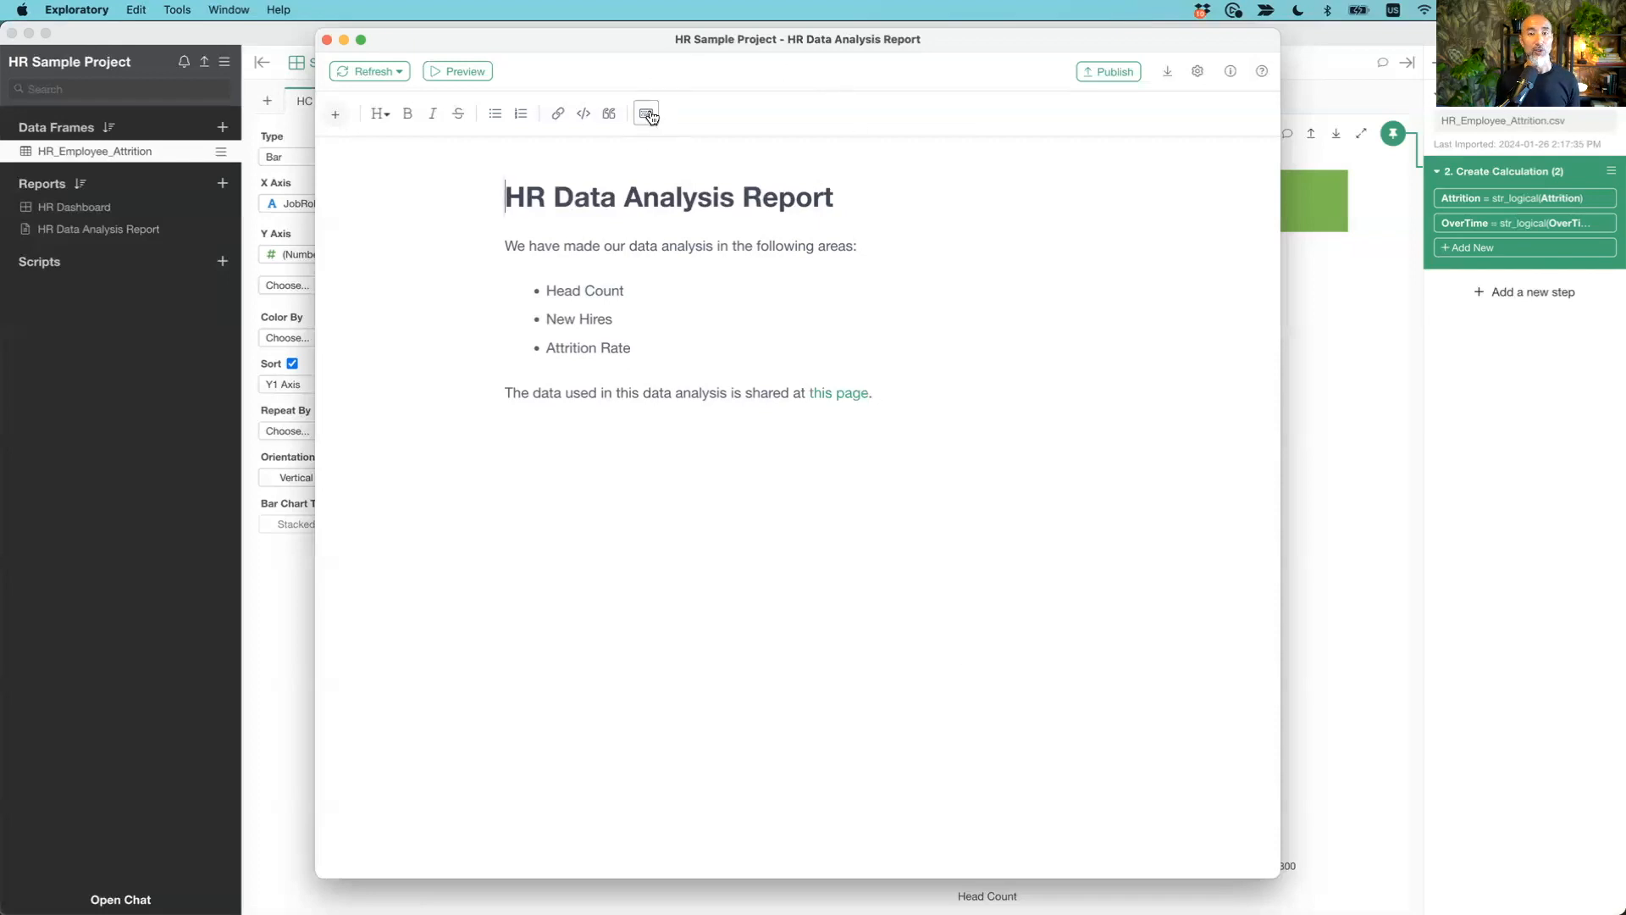
pyautogui.click(646, 113)
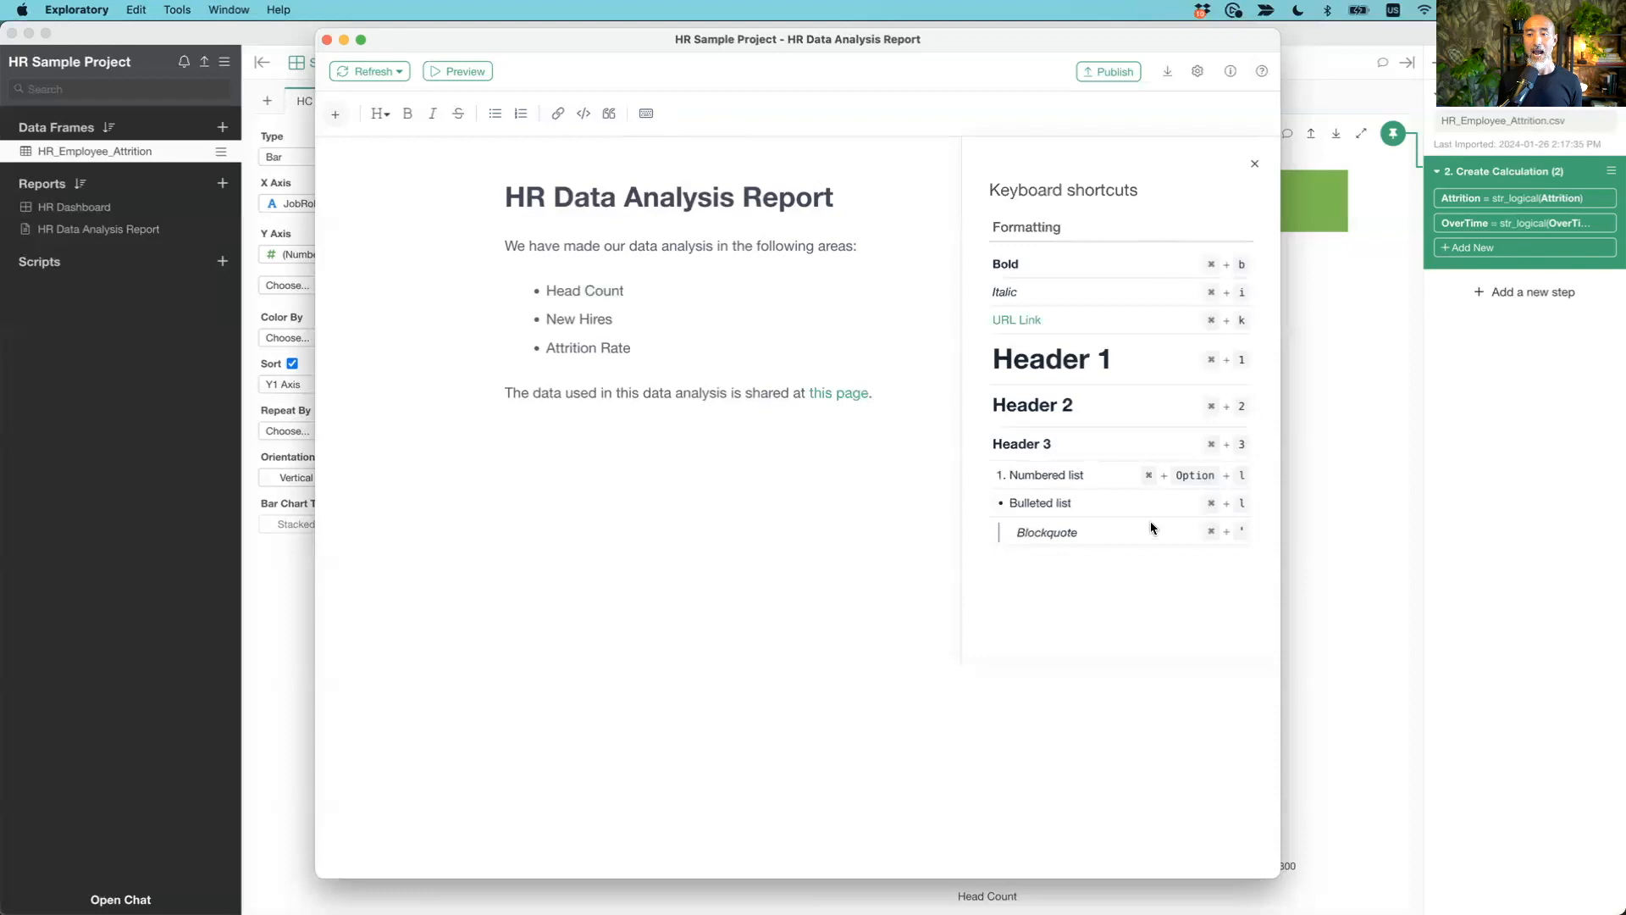
pyautogui.click(1255, 163)
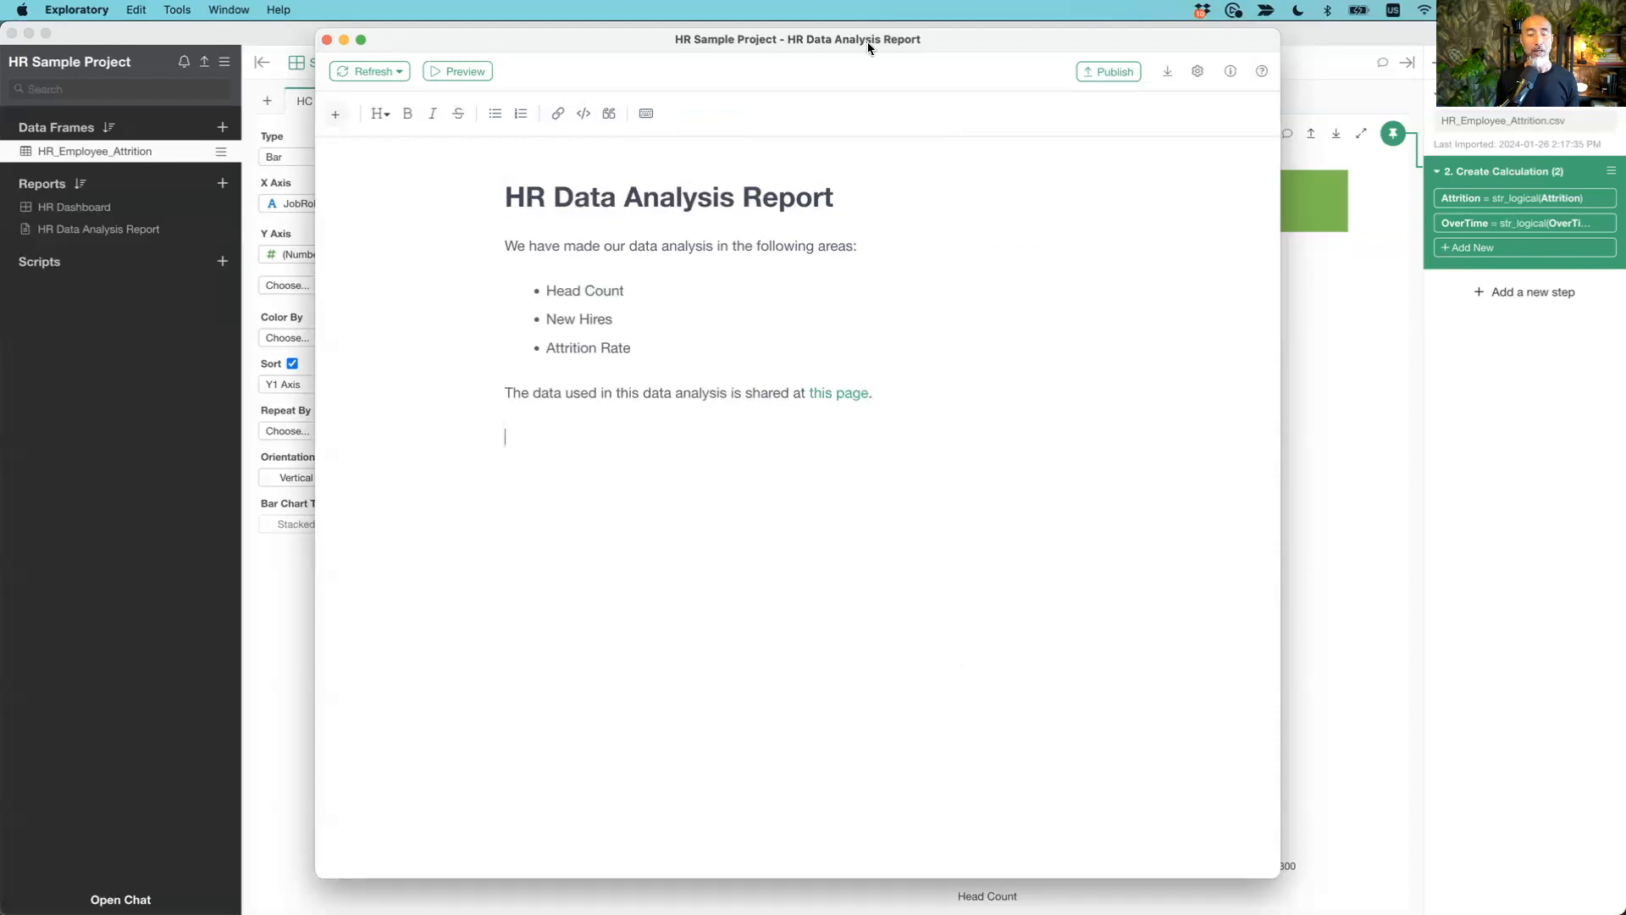
# Look at the HC by Job Role chart in the project window and return to the note
pyautogui.click(1334, 102)
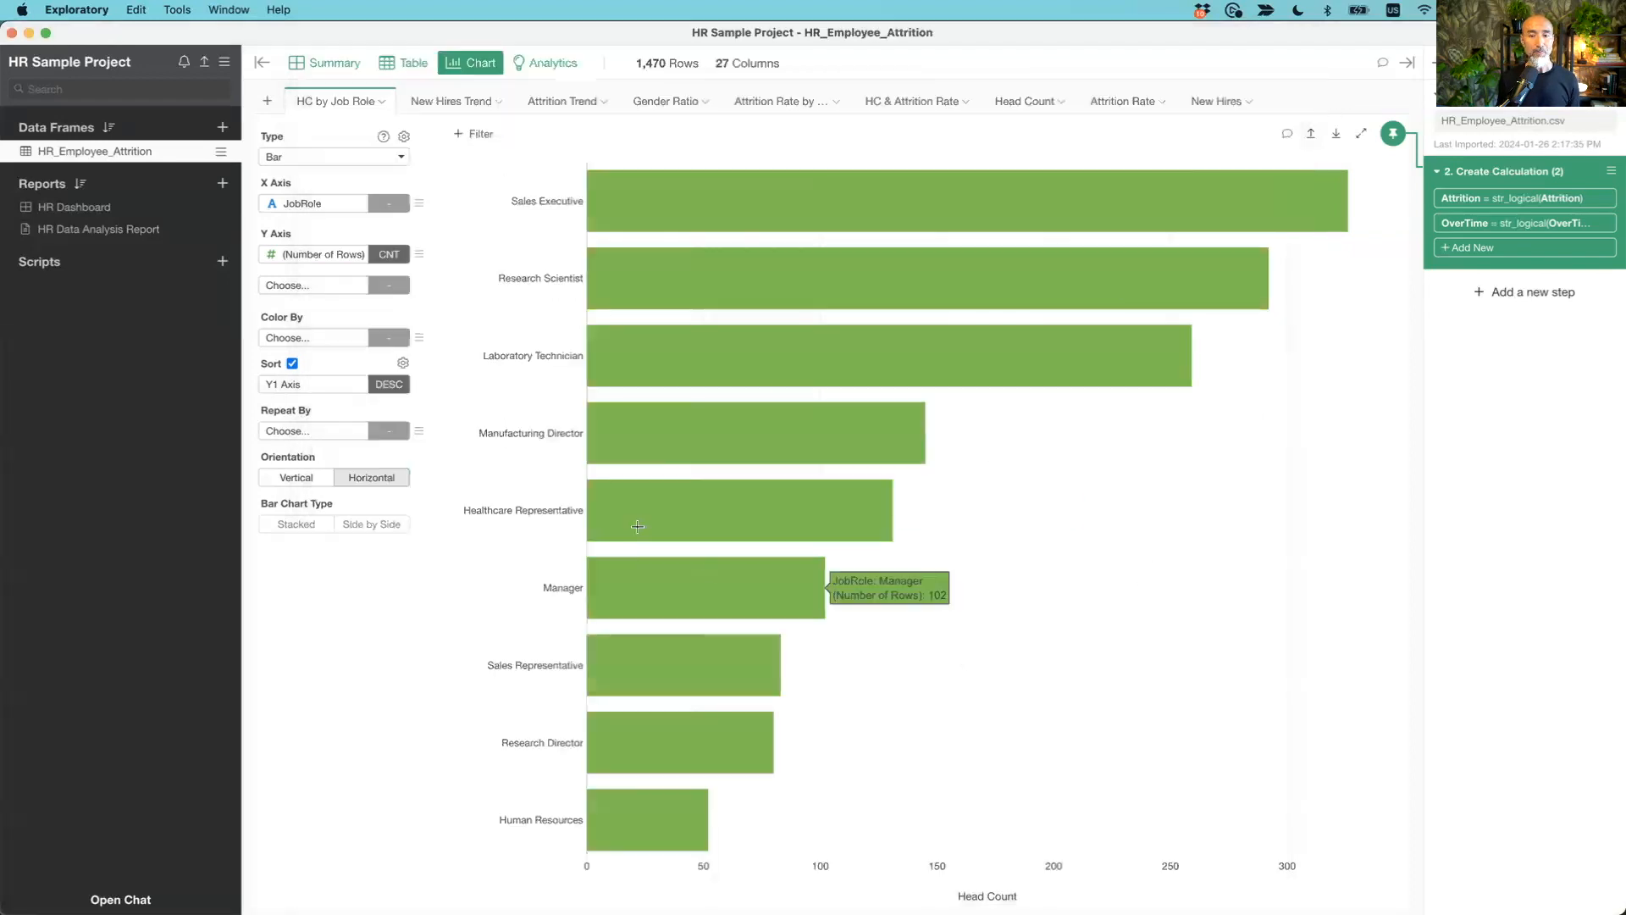
pyautogui.press('super+grave')
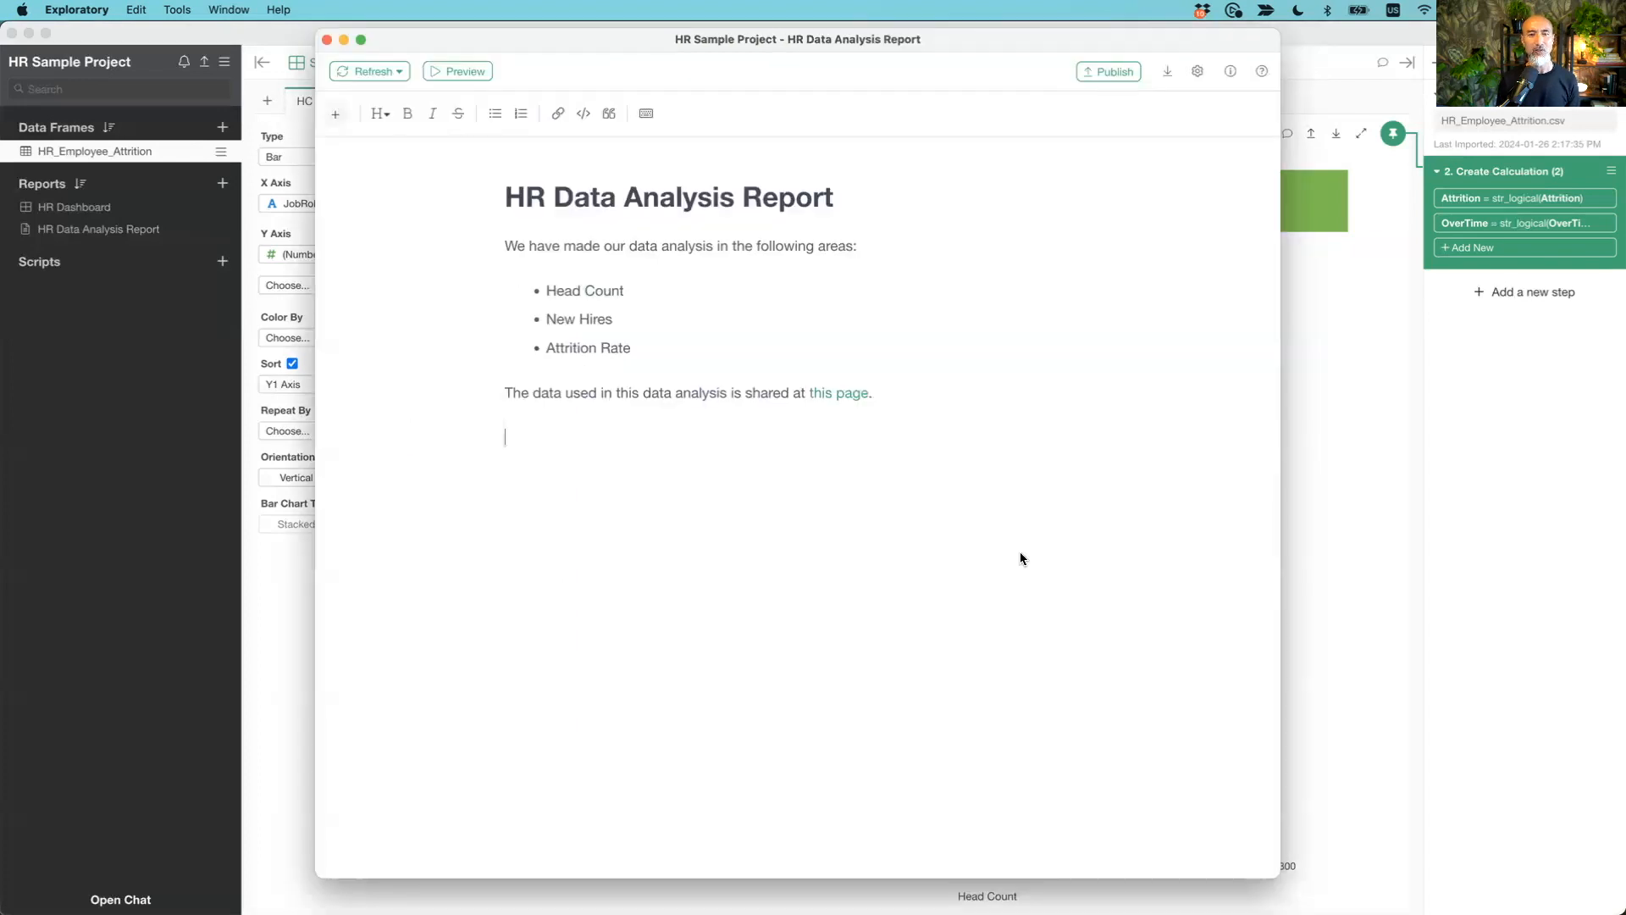
# Add the heading "Head Count" below the data link sentence and start a new line under it
pyautogui.write('Head Count#')
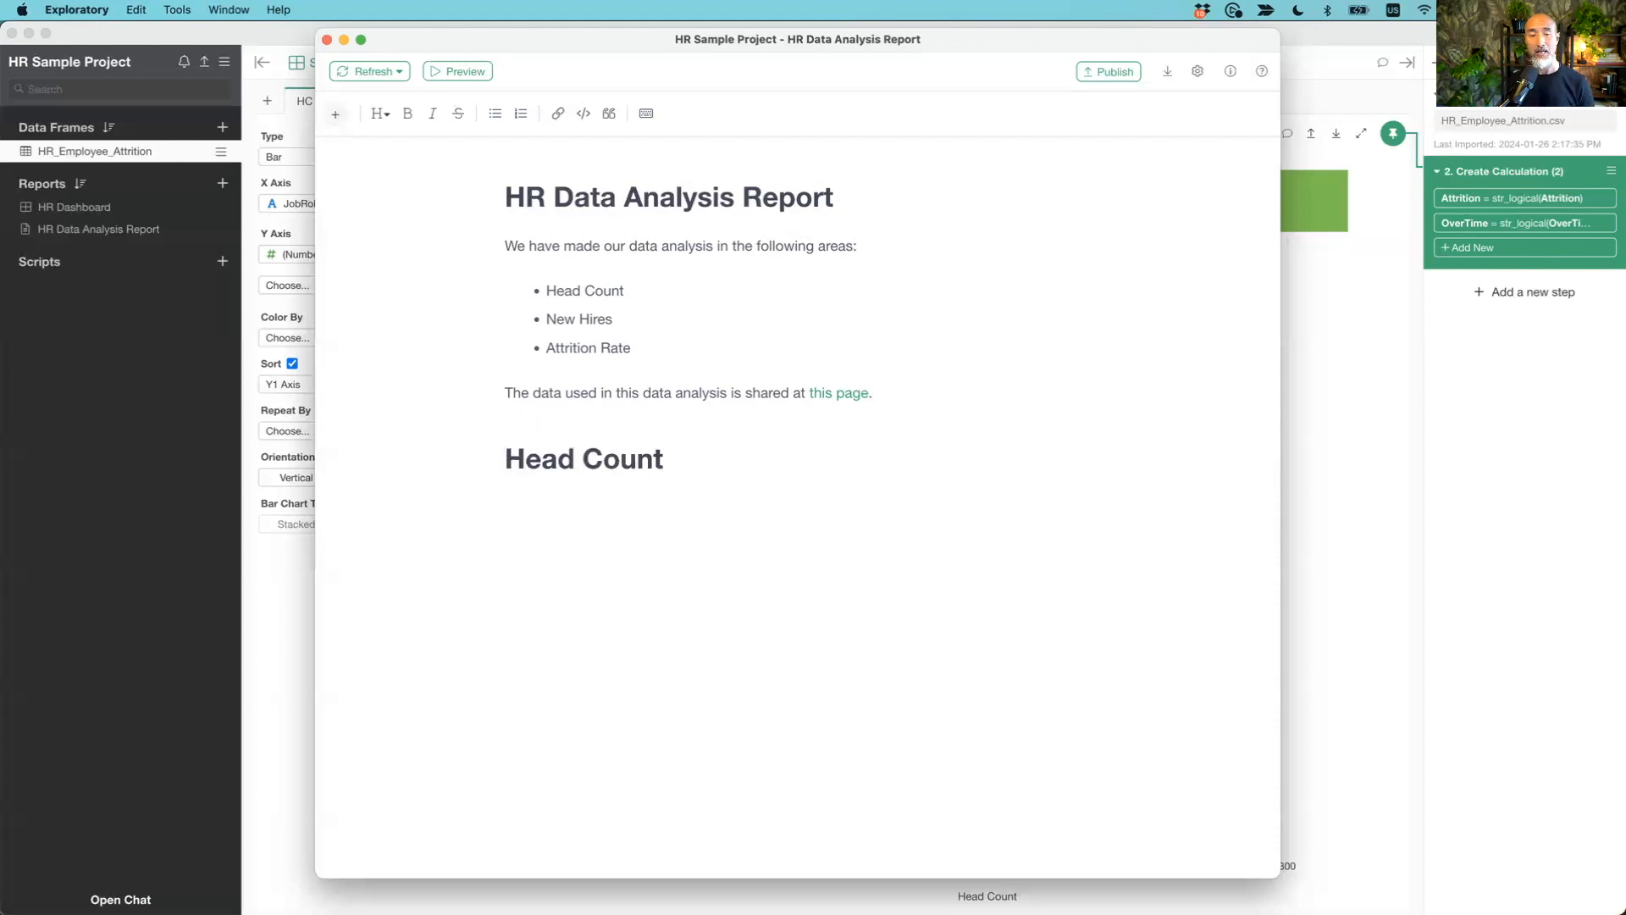
pyautogui.press('End')
pyautogui.press('Return')
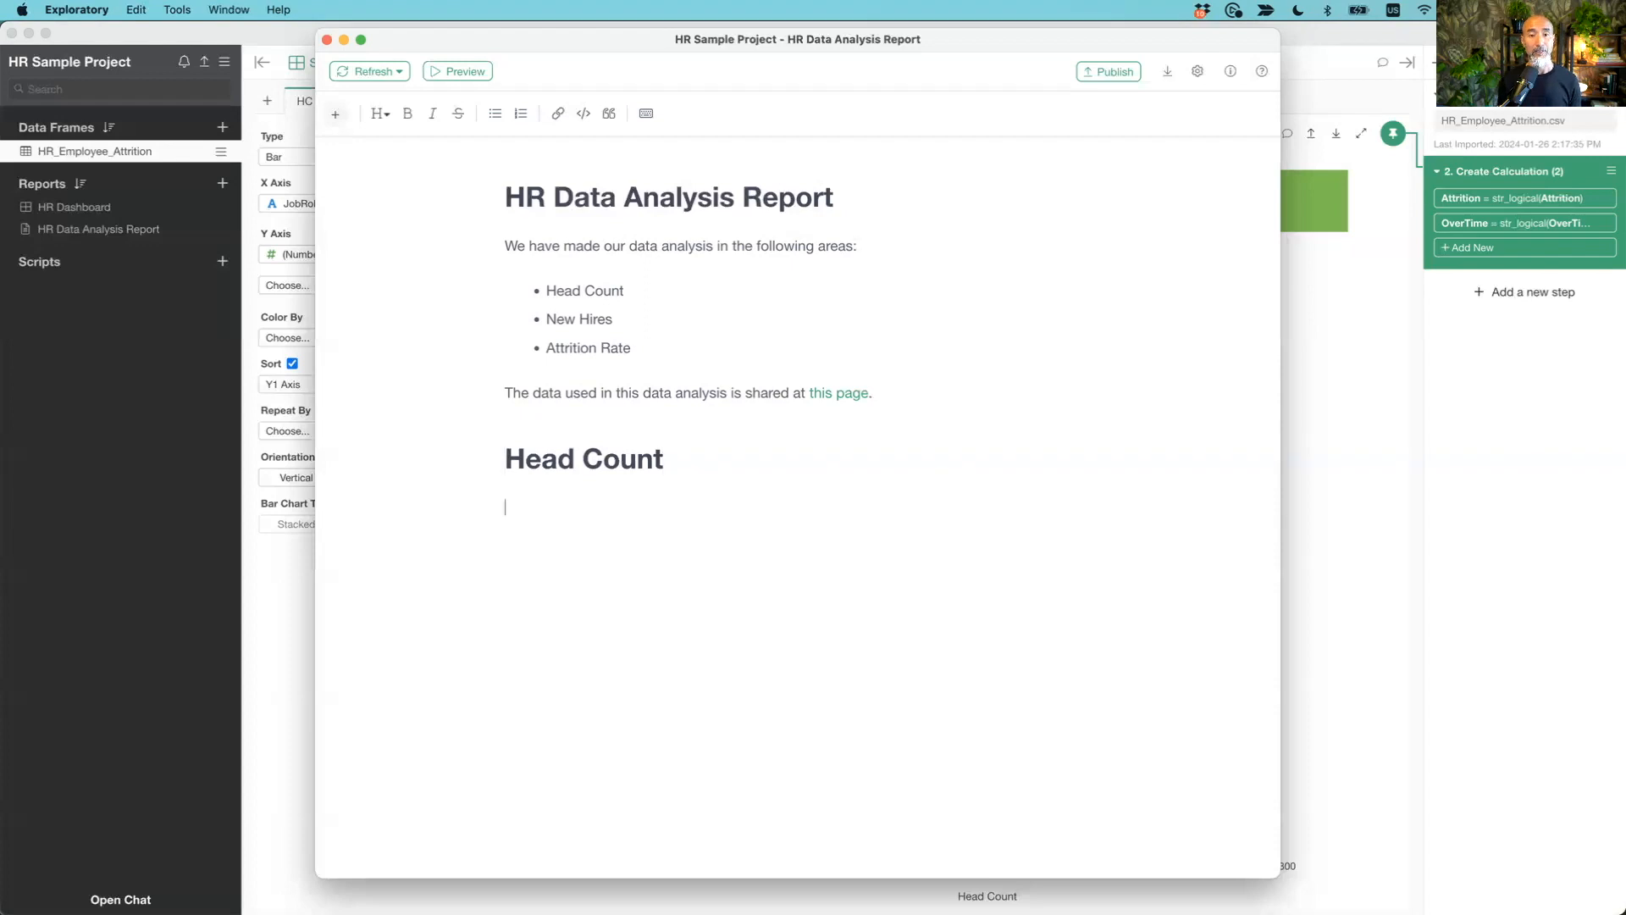
# Insert the HC by Job Role chart from the HR_Employee_Attrition data frame under the Head Count heading
pyautogui.click(336, 114)
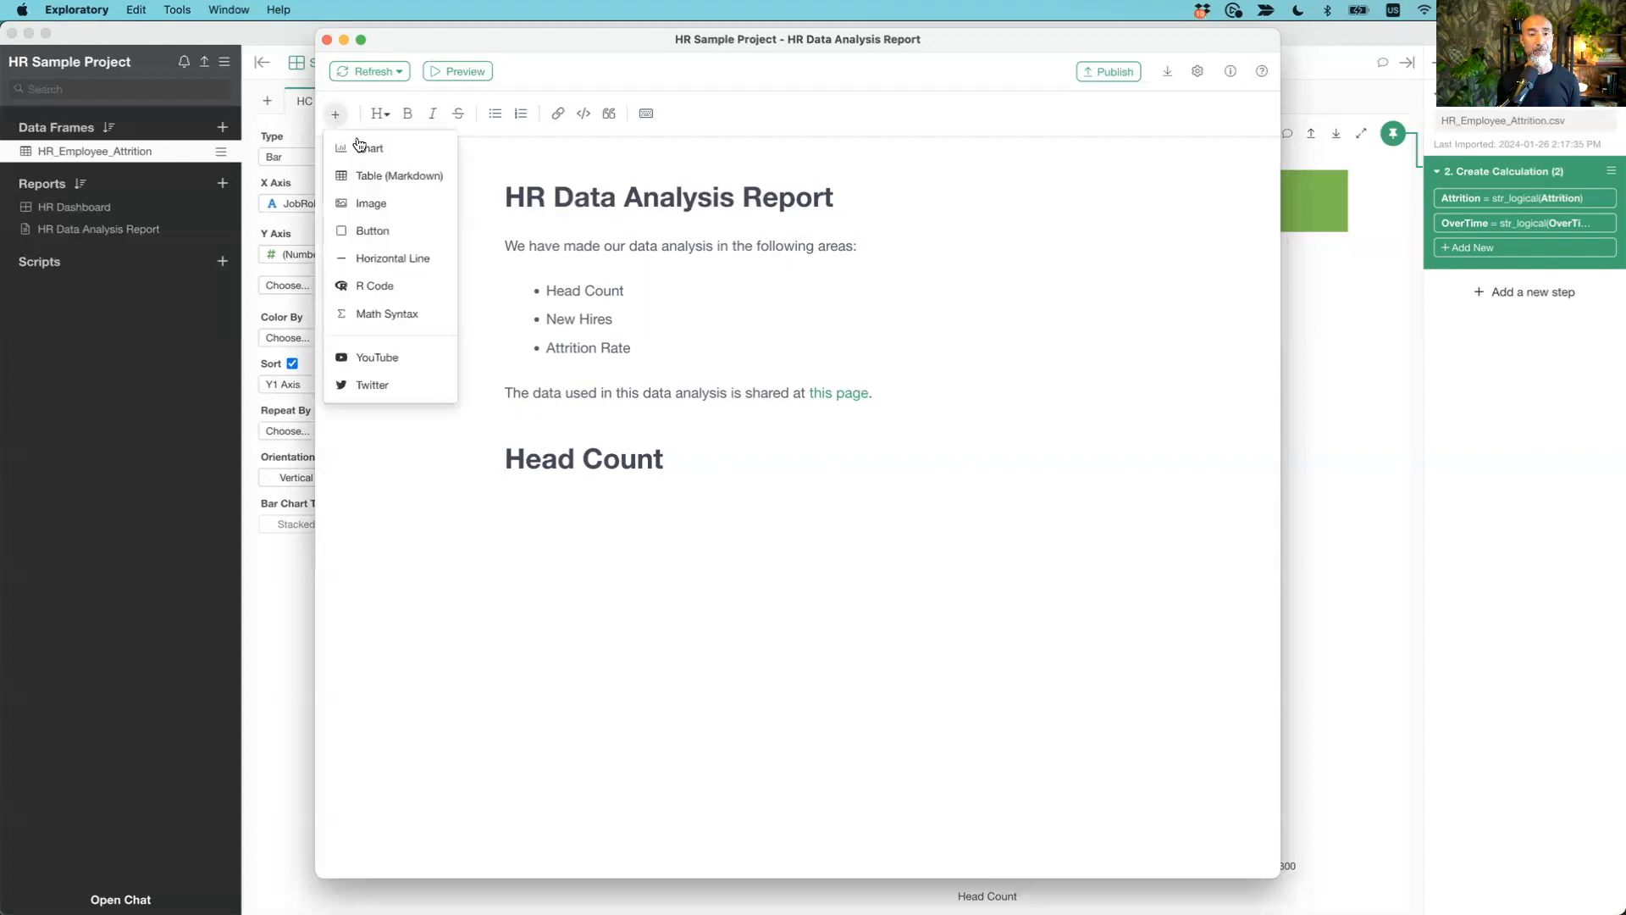
pyautogui.click(359, 147)
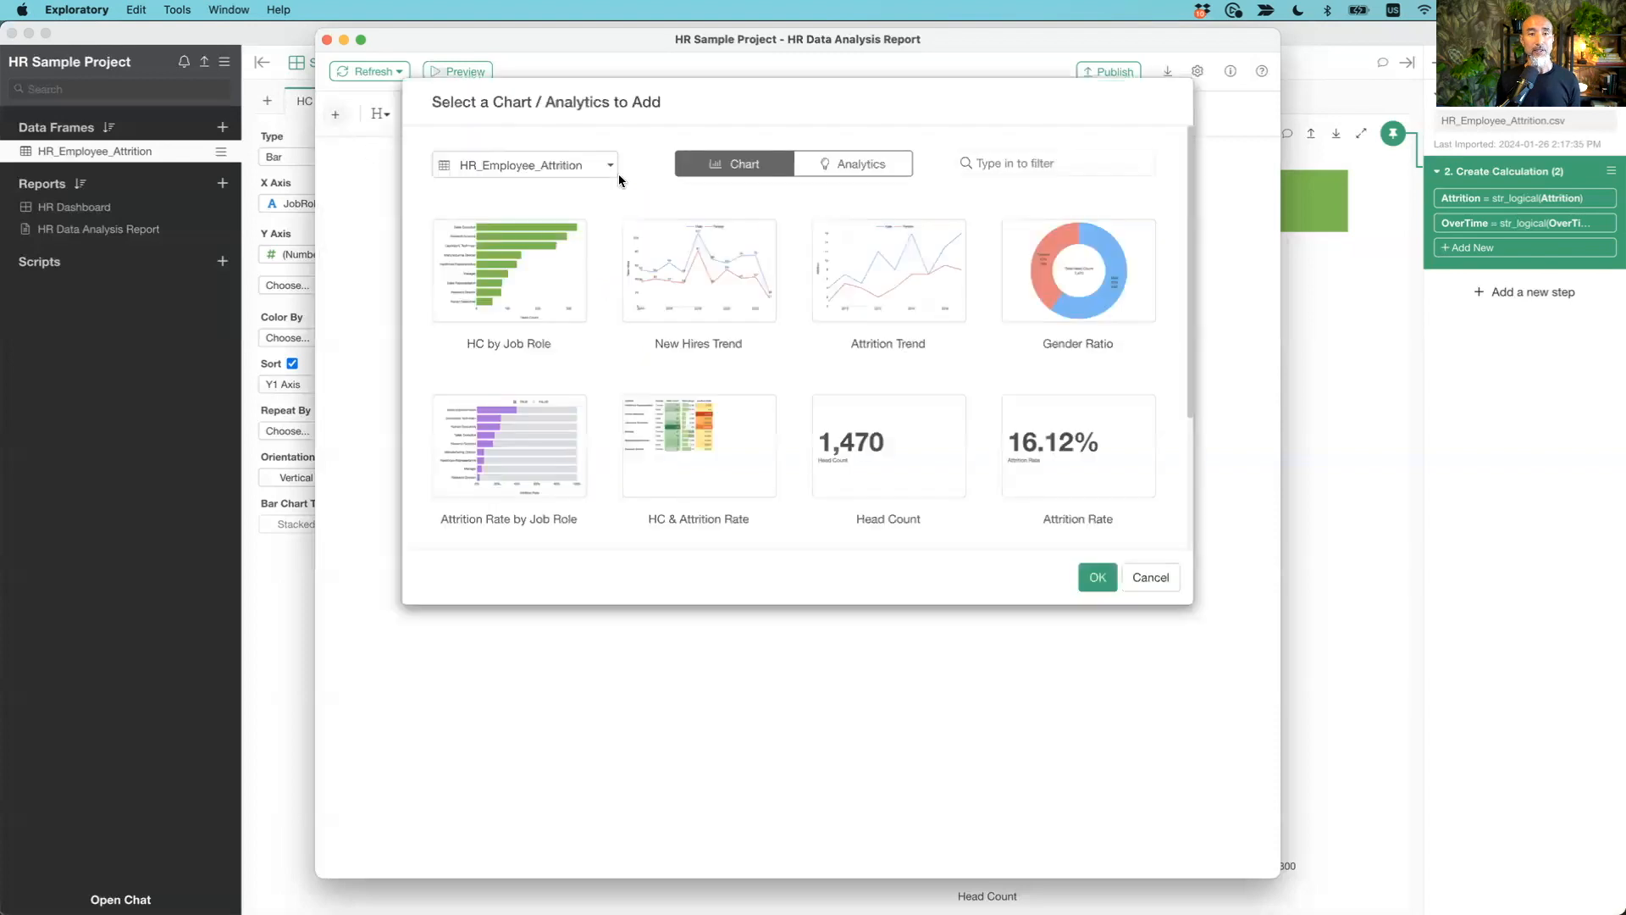
pyautogui.click(575, 174)
pyautogui.click(574, 173)
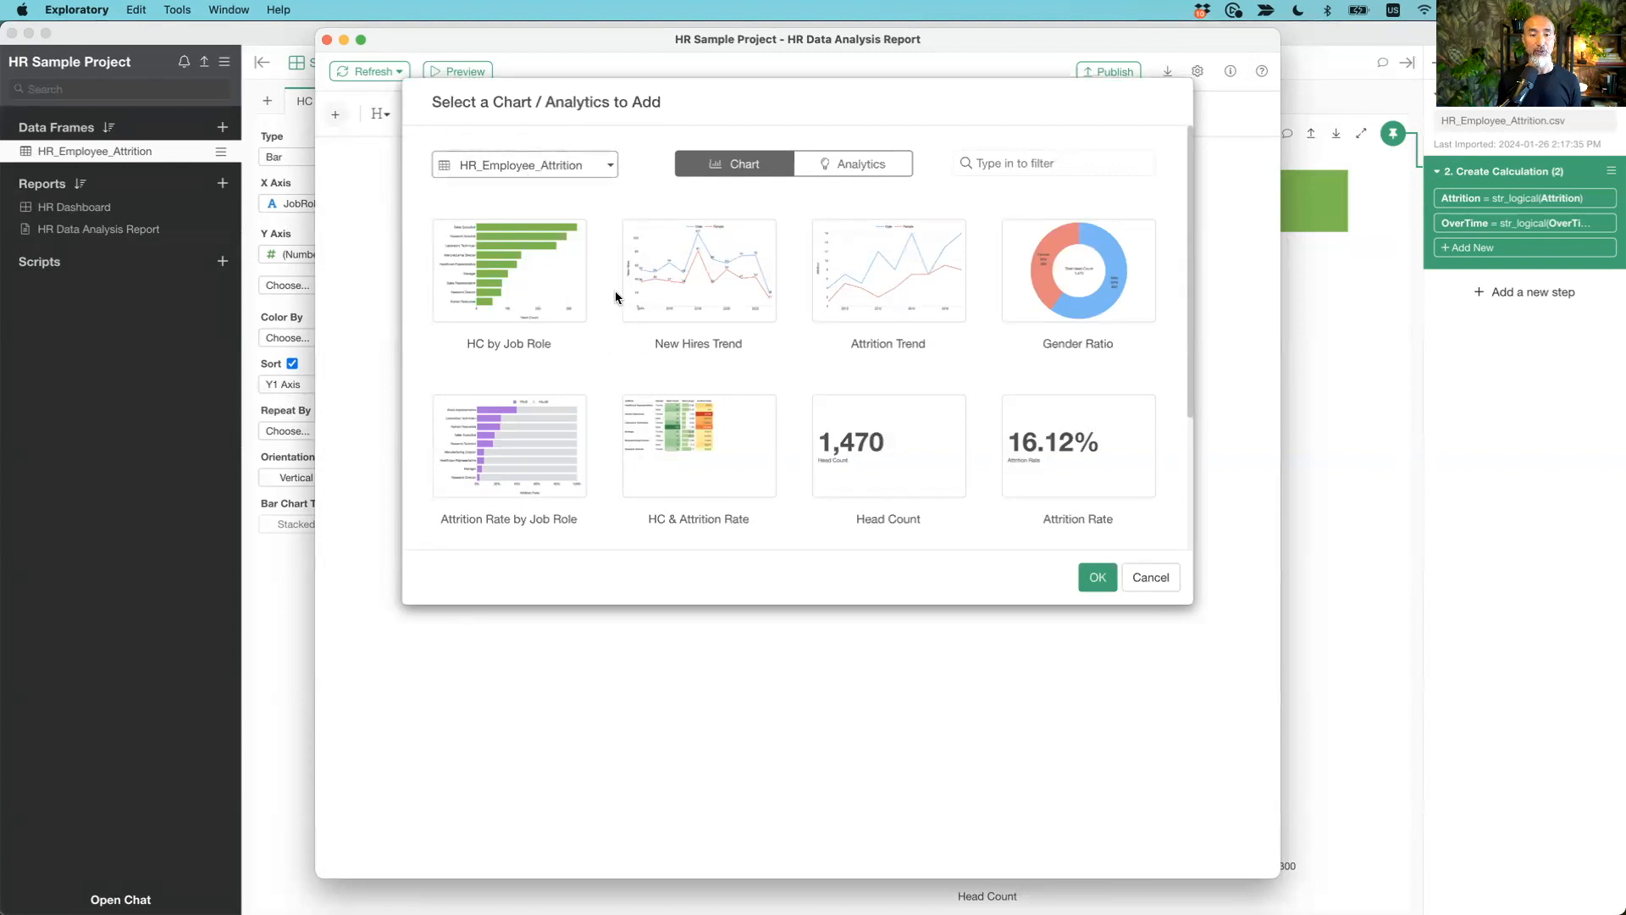
pyautogui.click(520, 273)
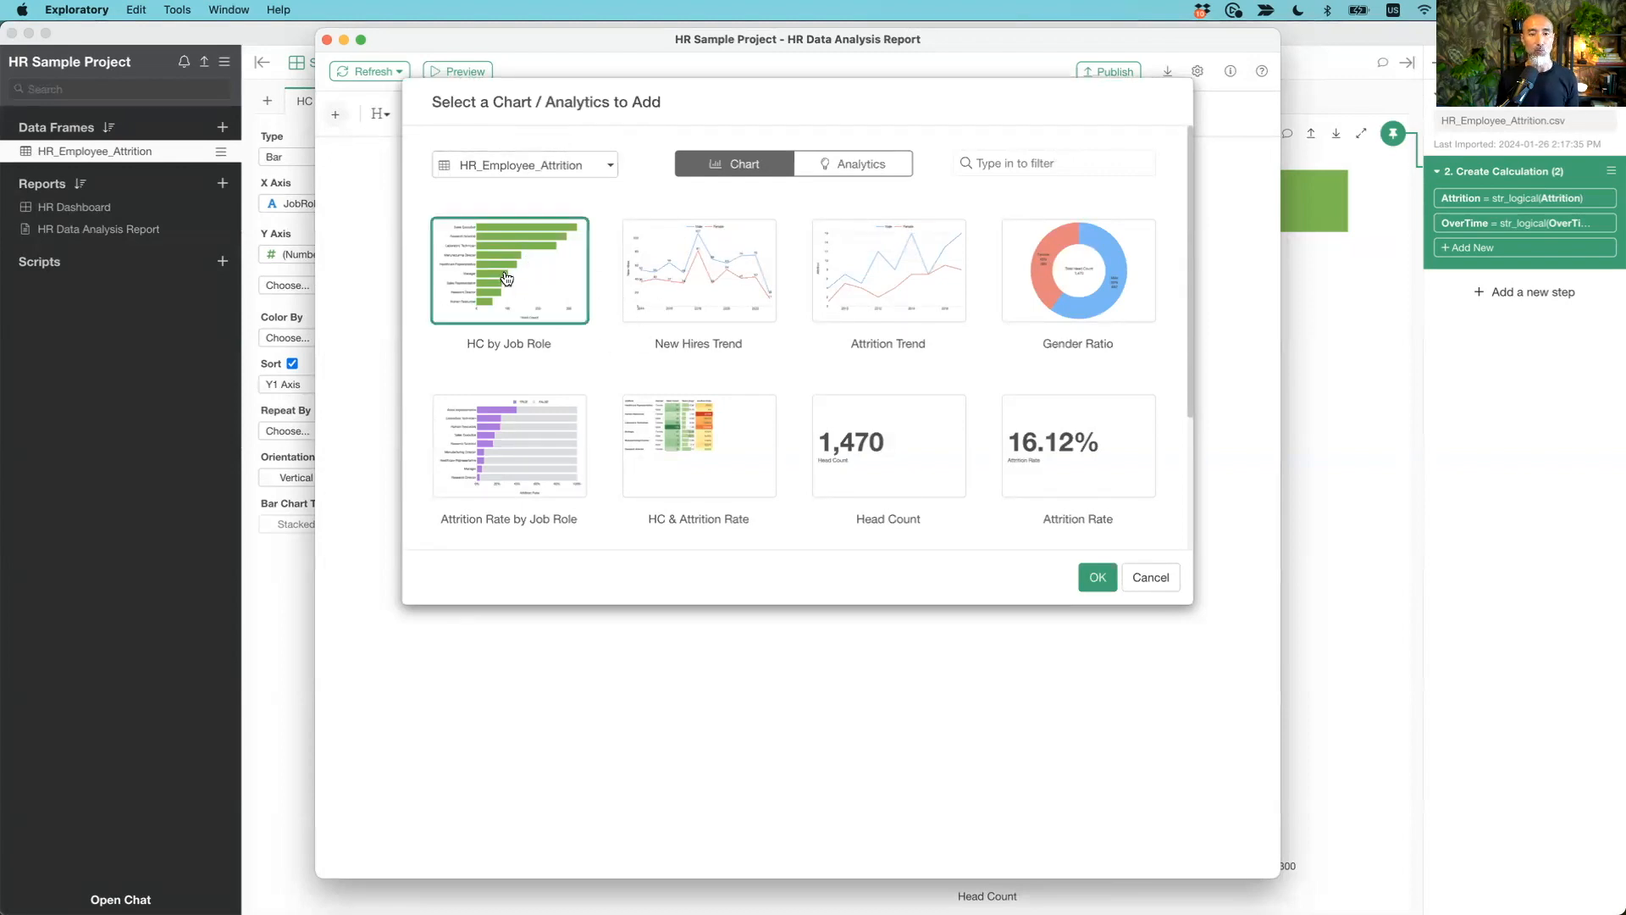
pyautogui.click(1098, 585)
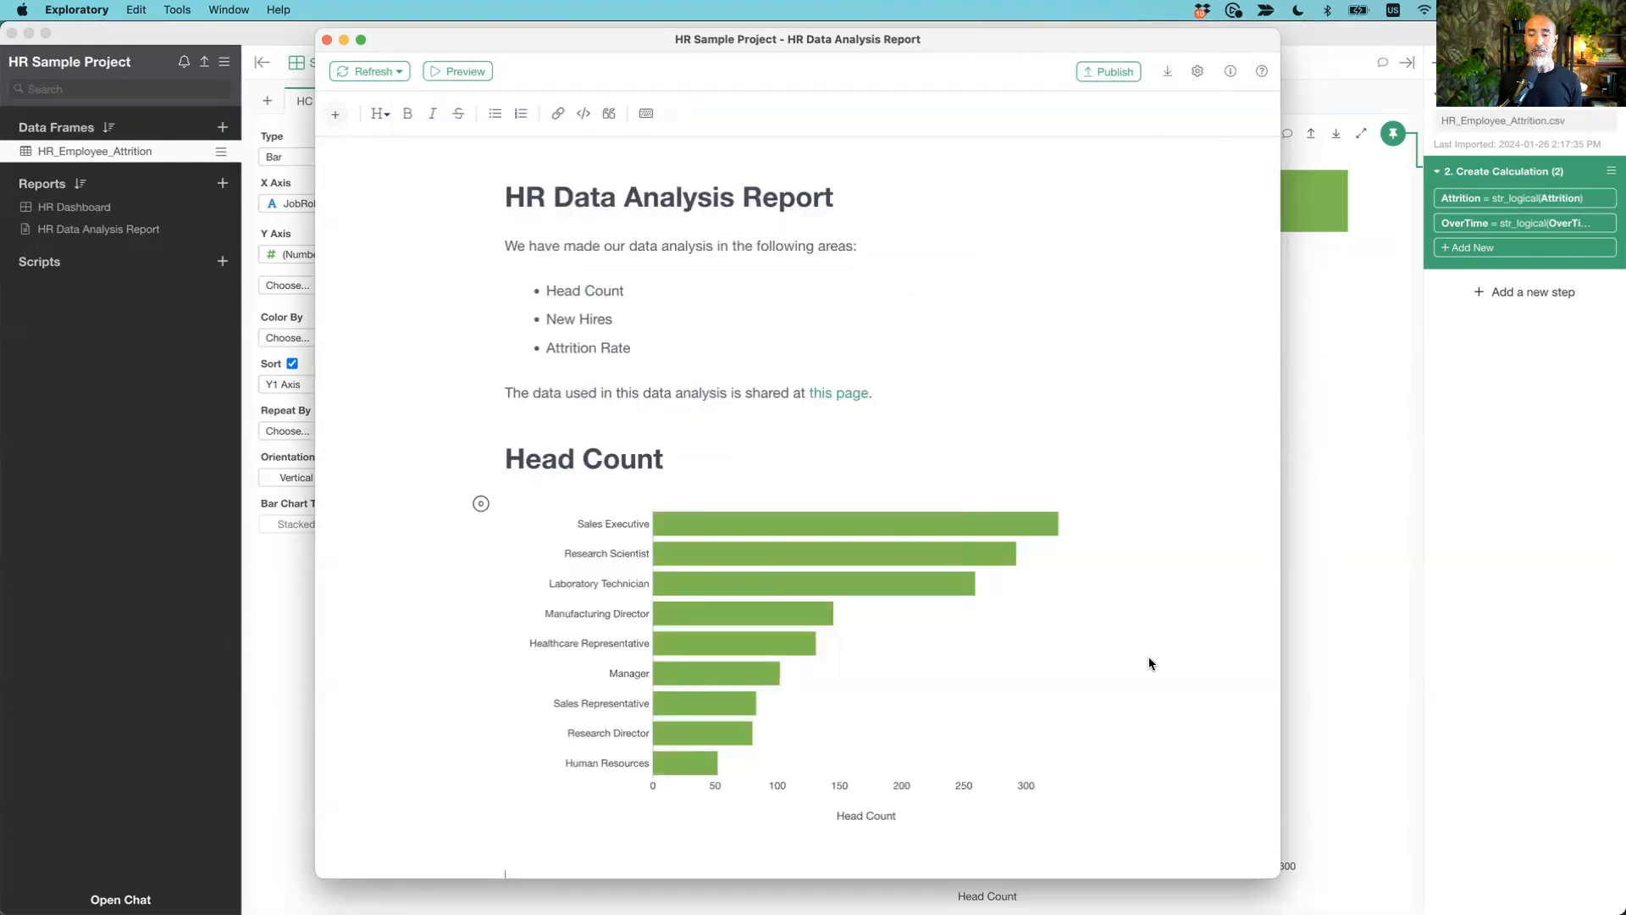
pyautogui.scroll(-1, 1149, 663)
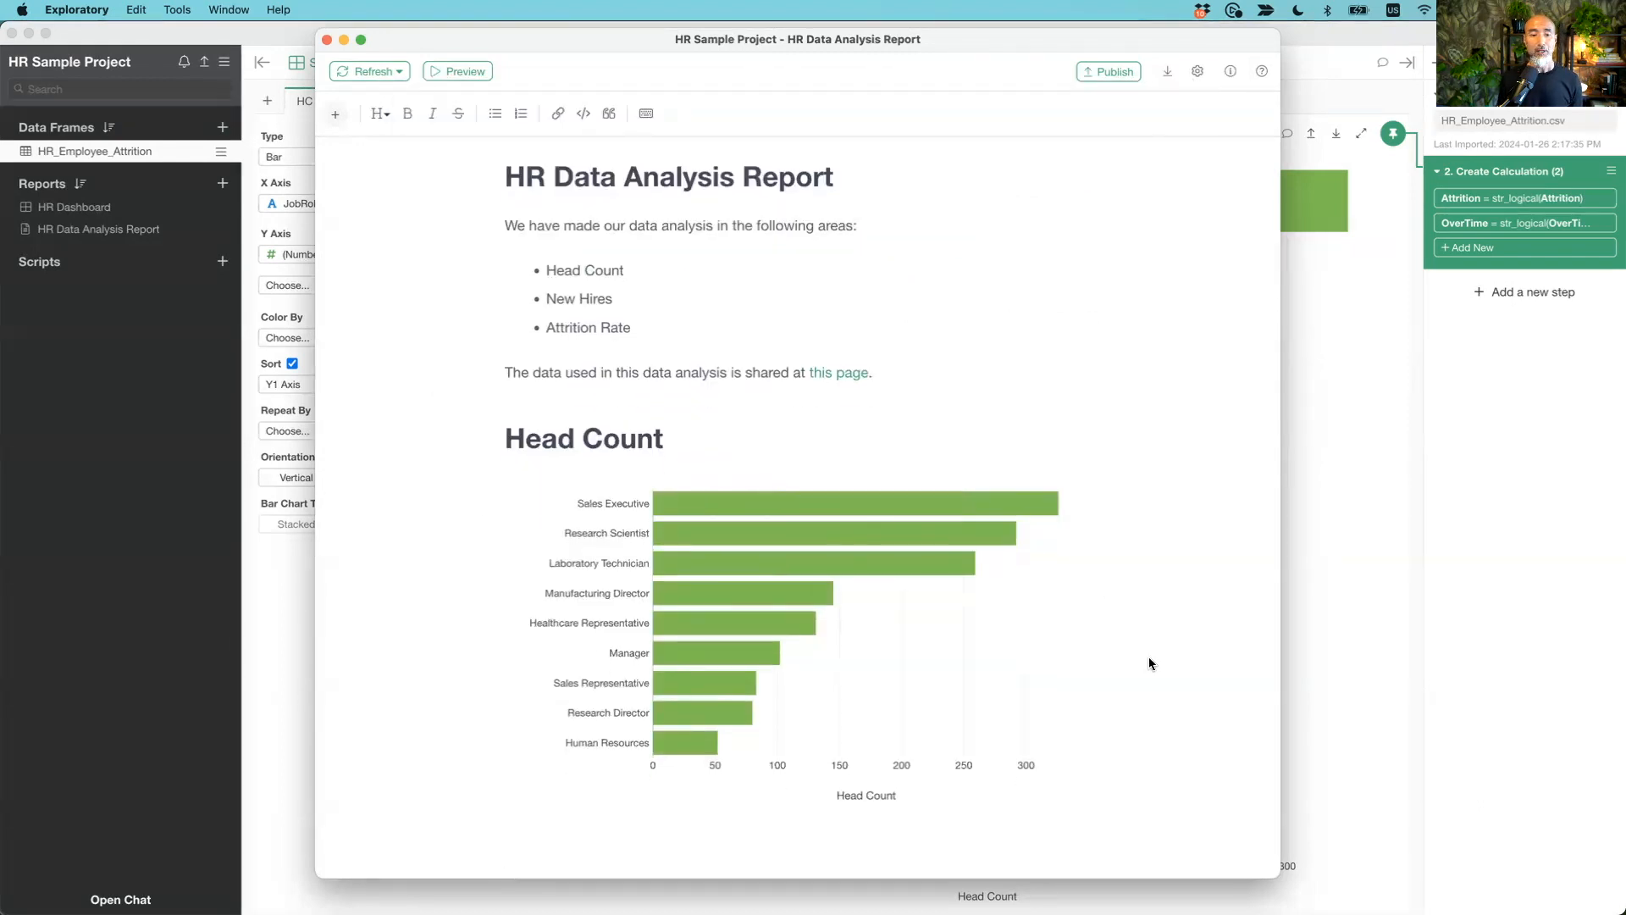
# Try the wider display size on the Head Count chart and restore the standard width
pyautogui.click(522, 542)
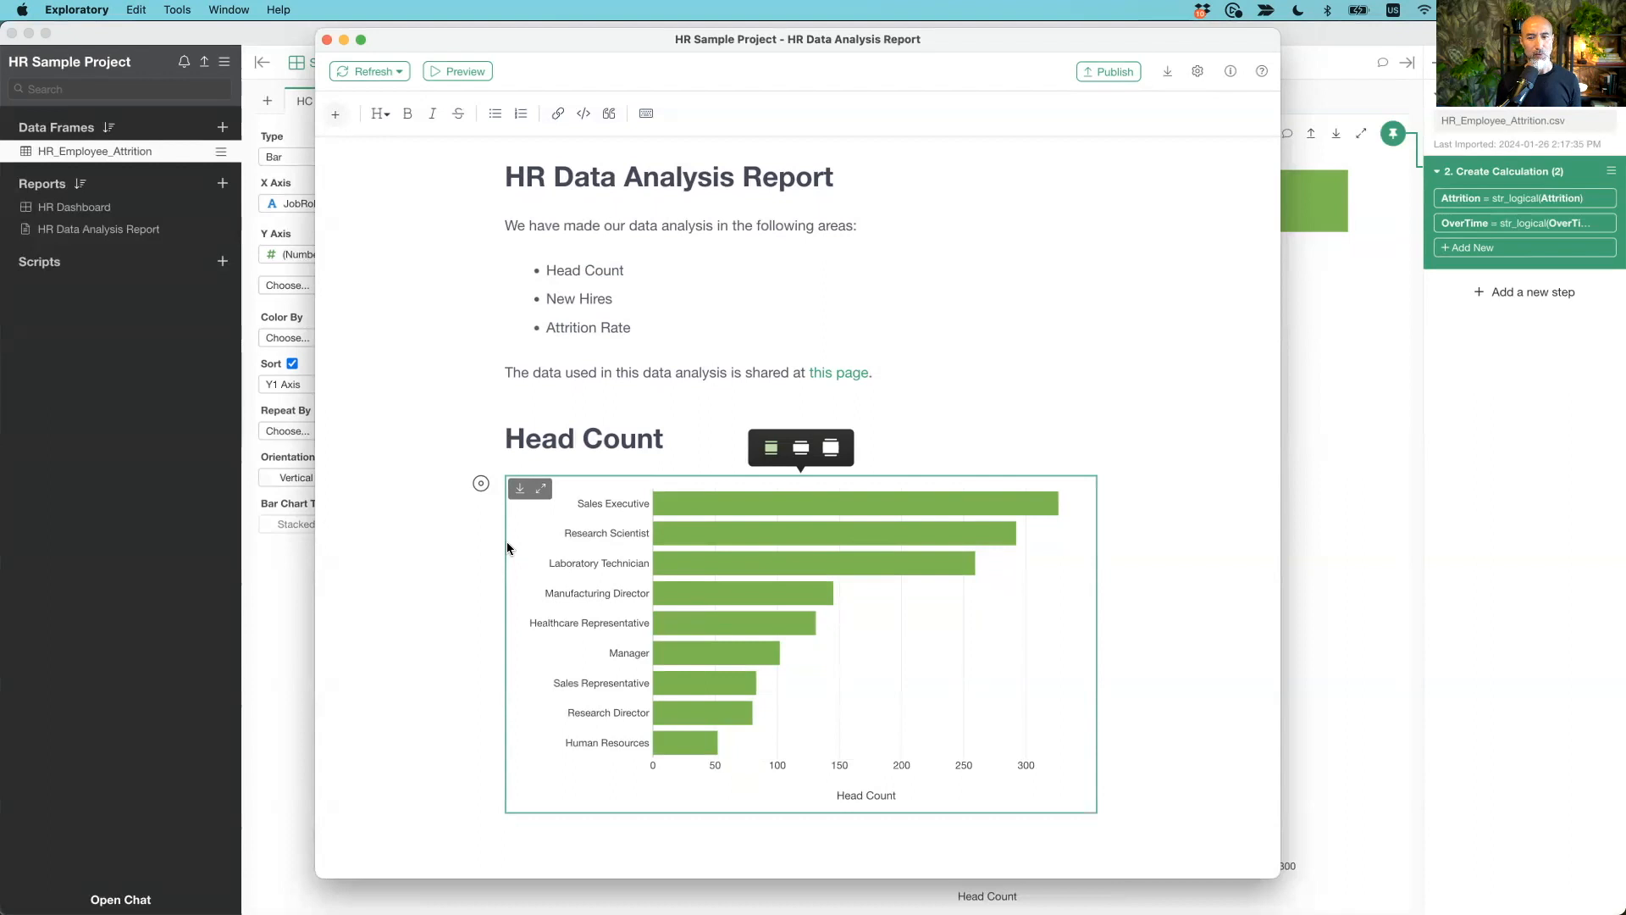
pyautogui.click(801, 449)
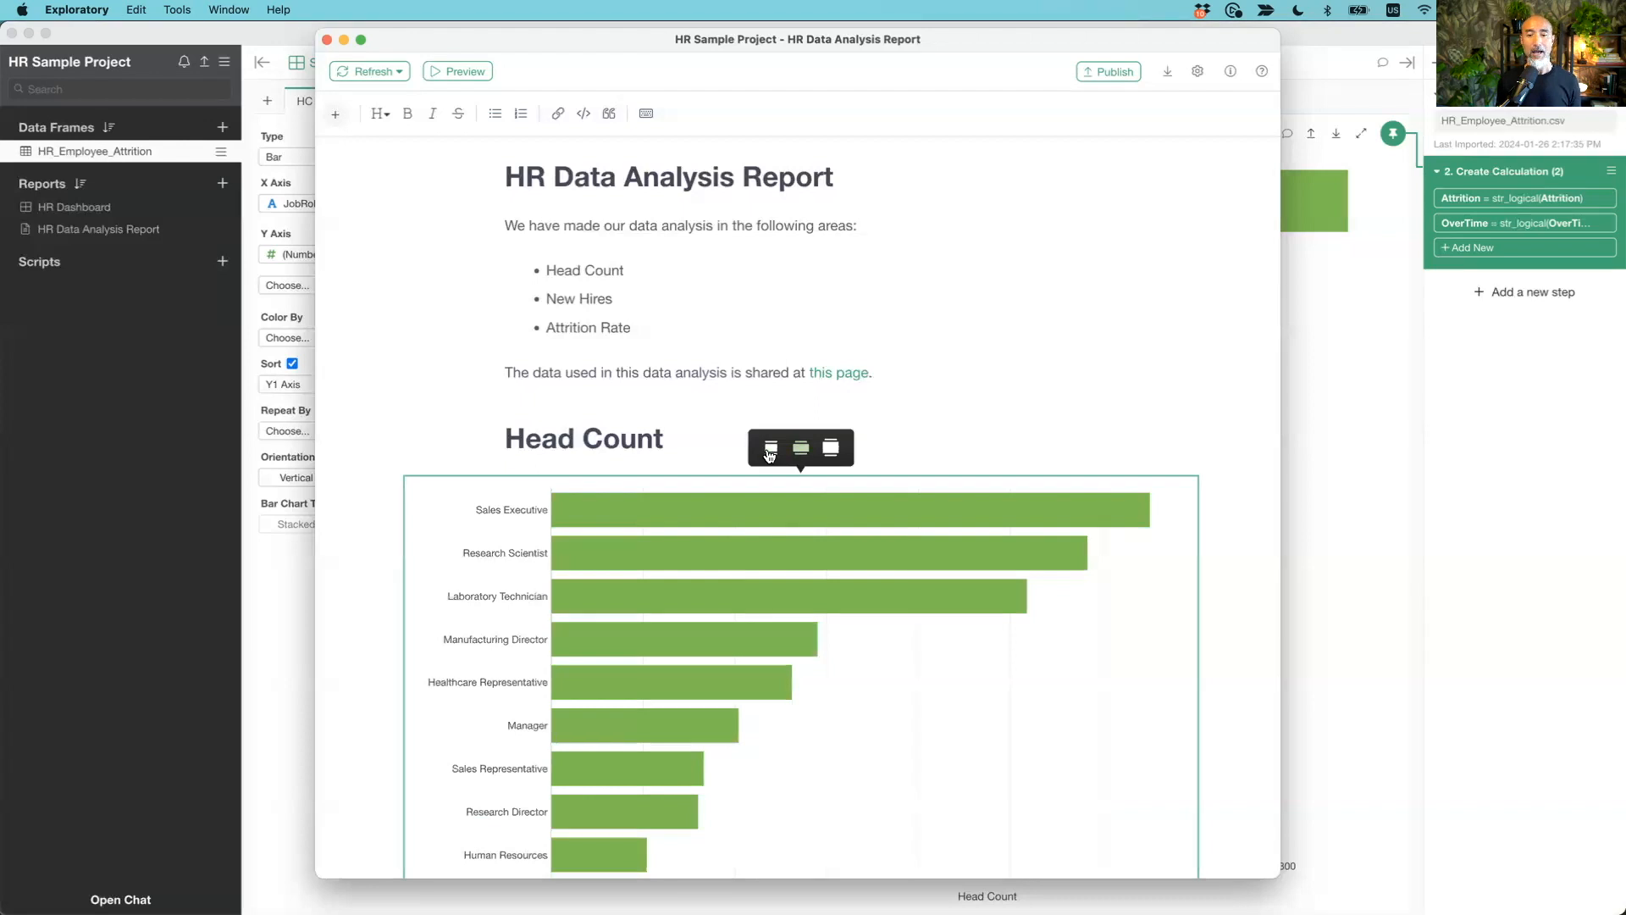
pyautogui.click(771, 449)
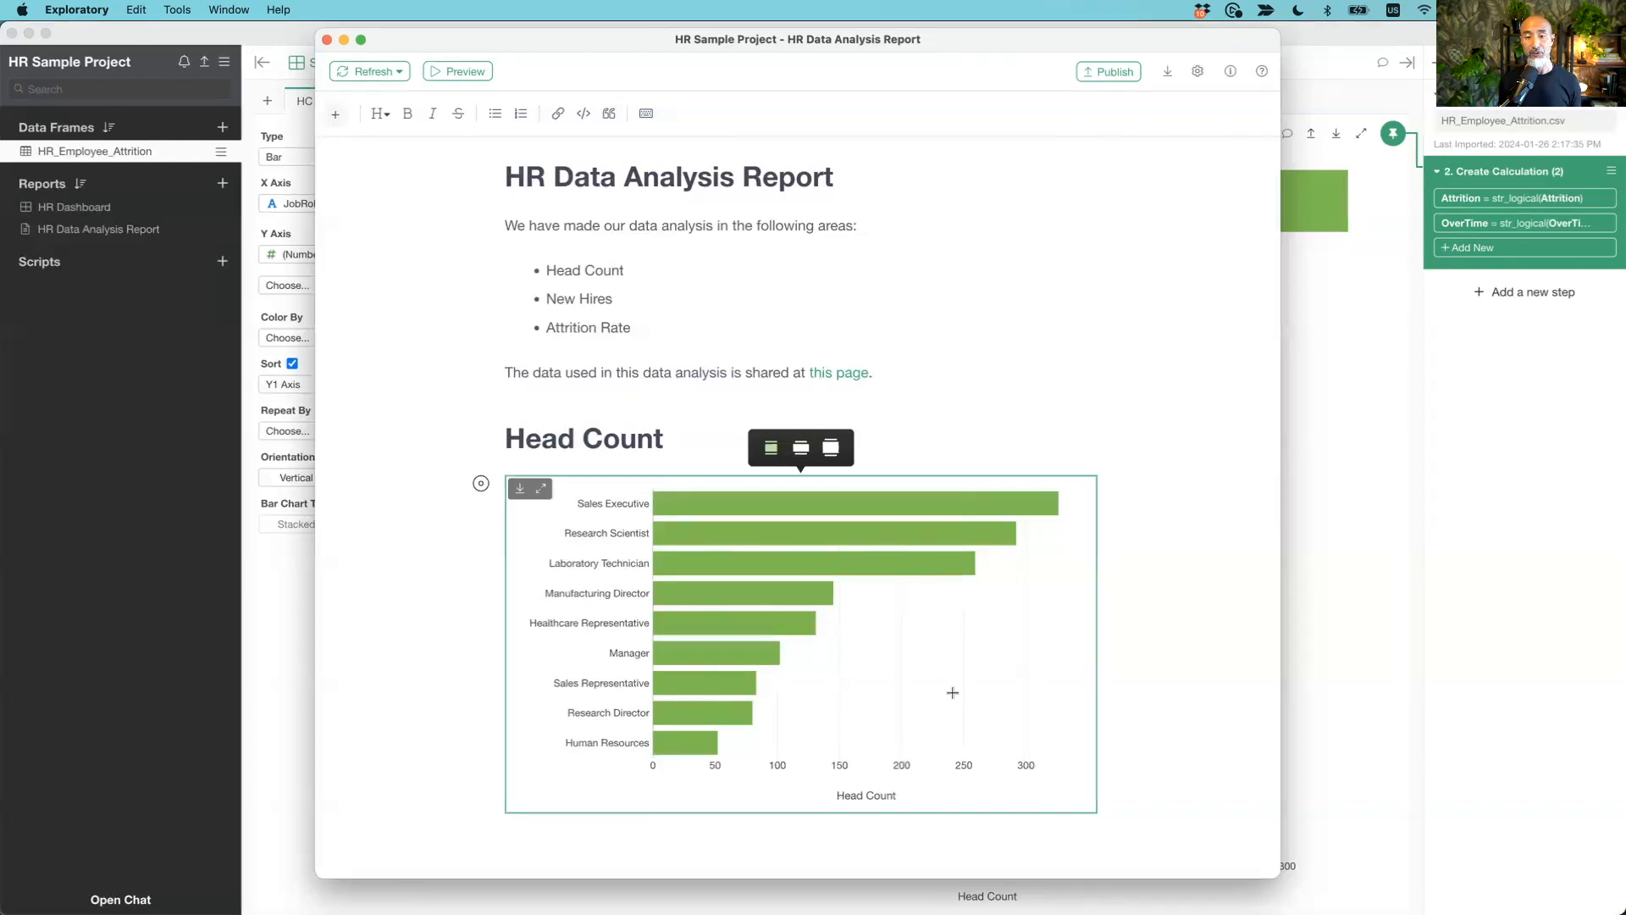
# View the detail rows behind the Sales Executive bar in the Head Count chart and close the data view
pyautogui.click(787, 505)
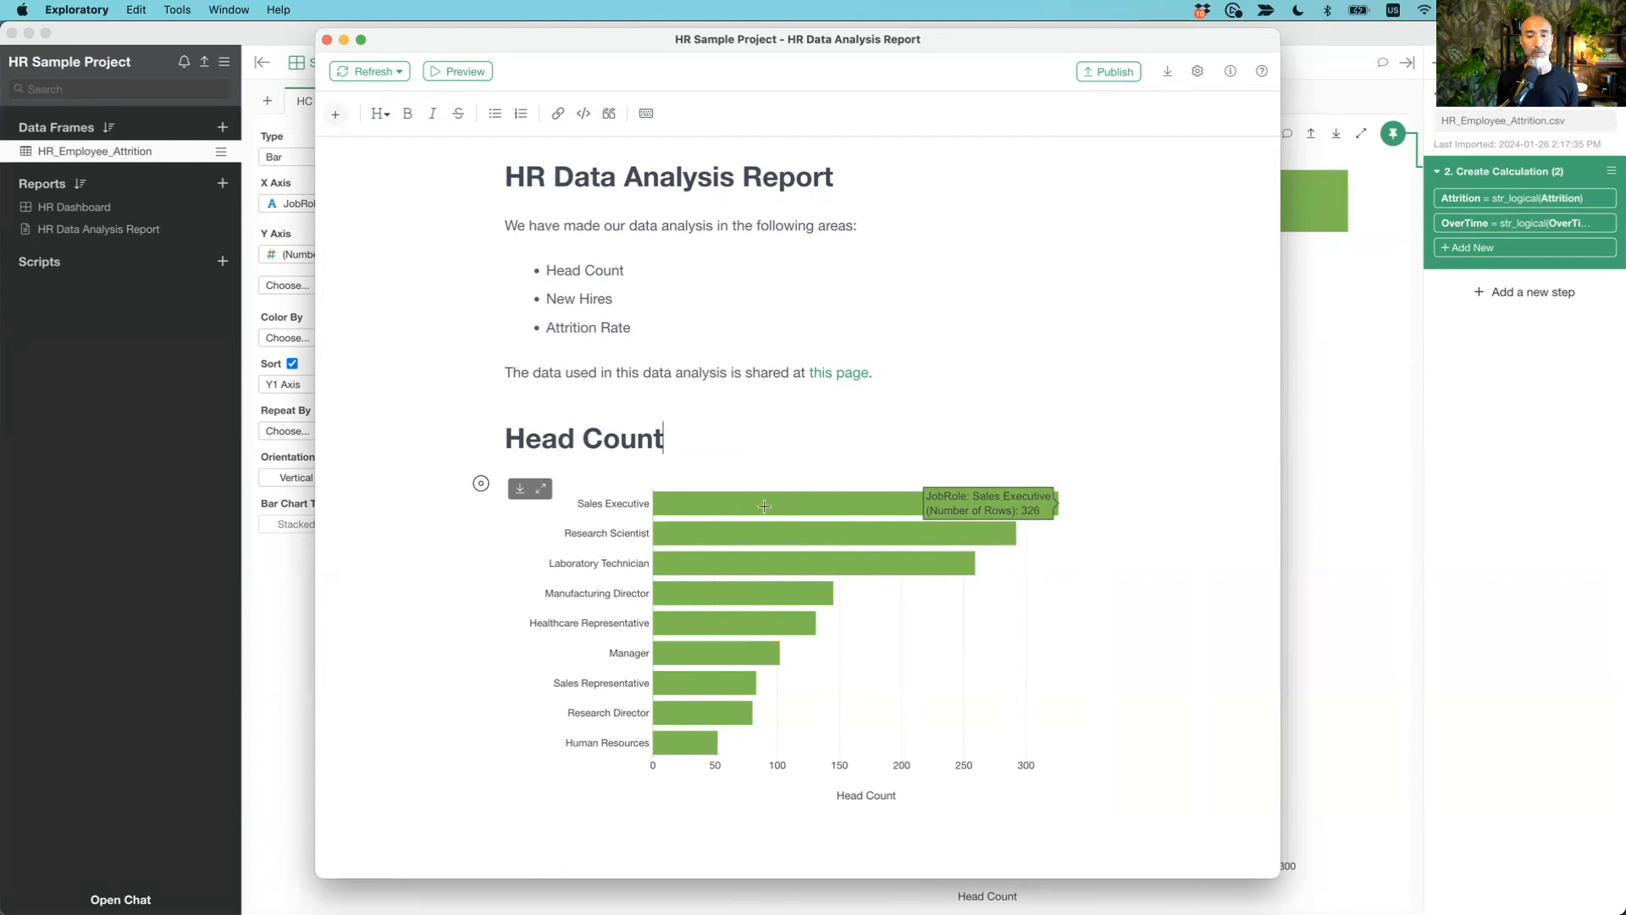
pyautogui.click(766, 505)
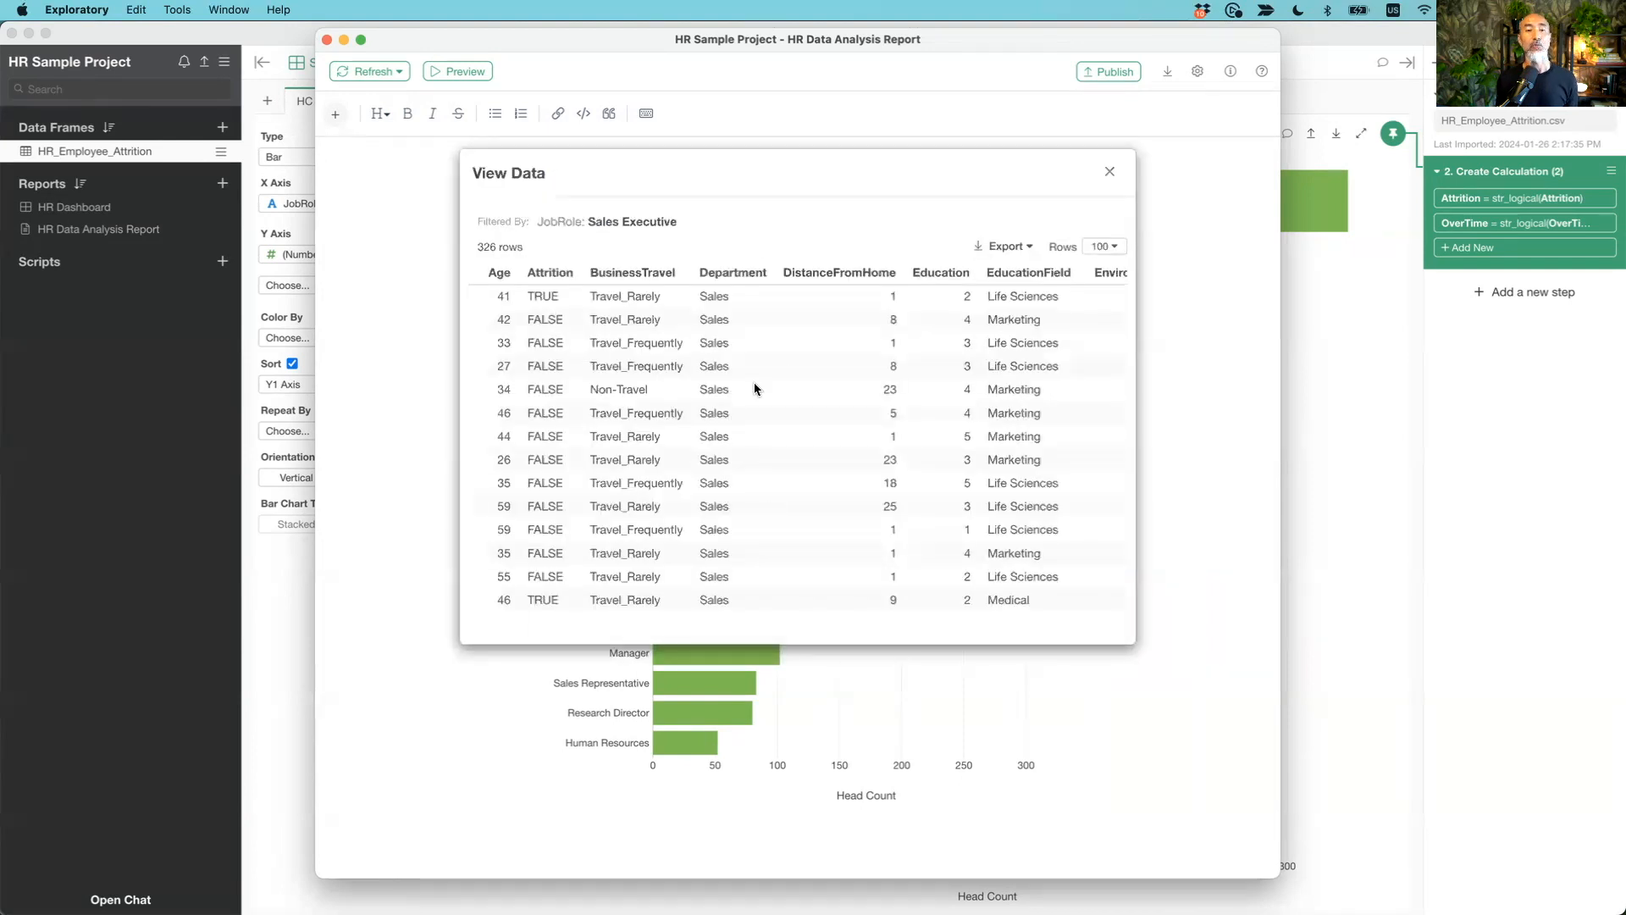
pyautogui.moveTo(777, 178)
pyautogui.mouseDown()
pyautogui.moveTo(817, 428)
pyautogui.moveTo(818, 365)
pyautogui.moveTo(824, 379)
pyautogui.moveTo(861, 262)
pyautogui.moveTo(776, 174)
pyautogui.mouseUp()
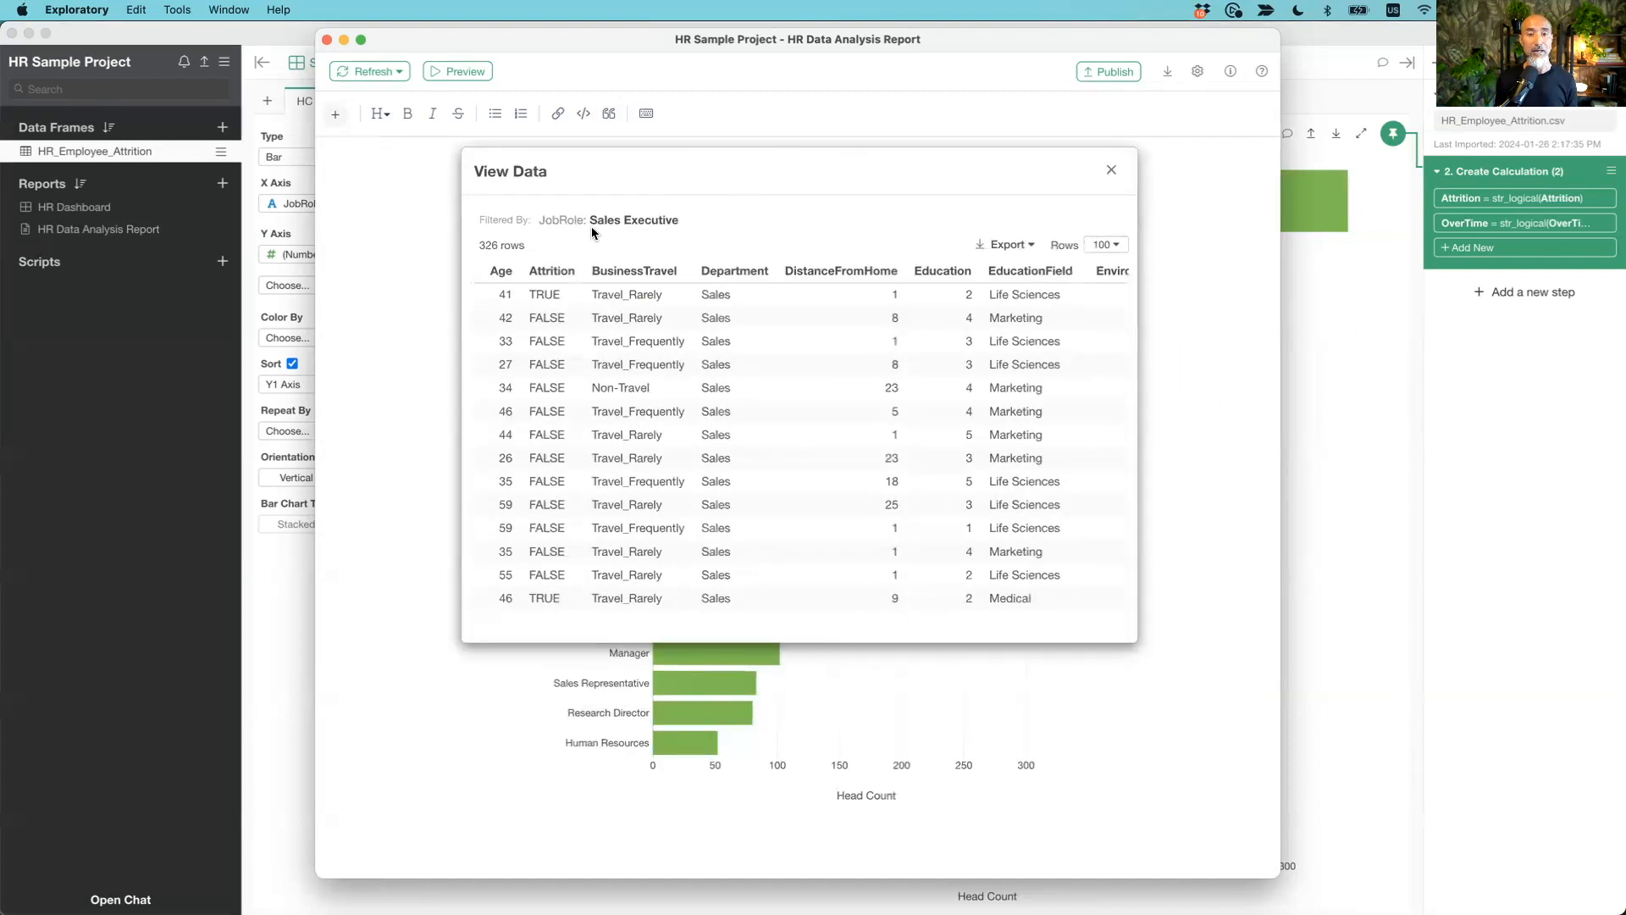
pyautogui.click(1111, 172)
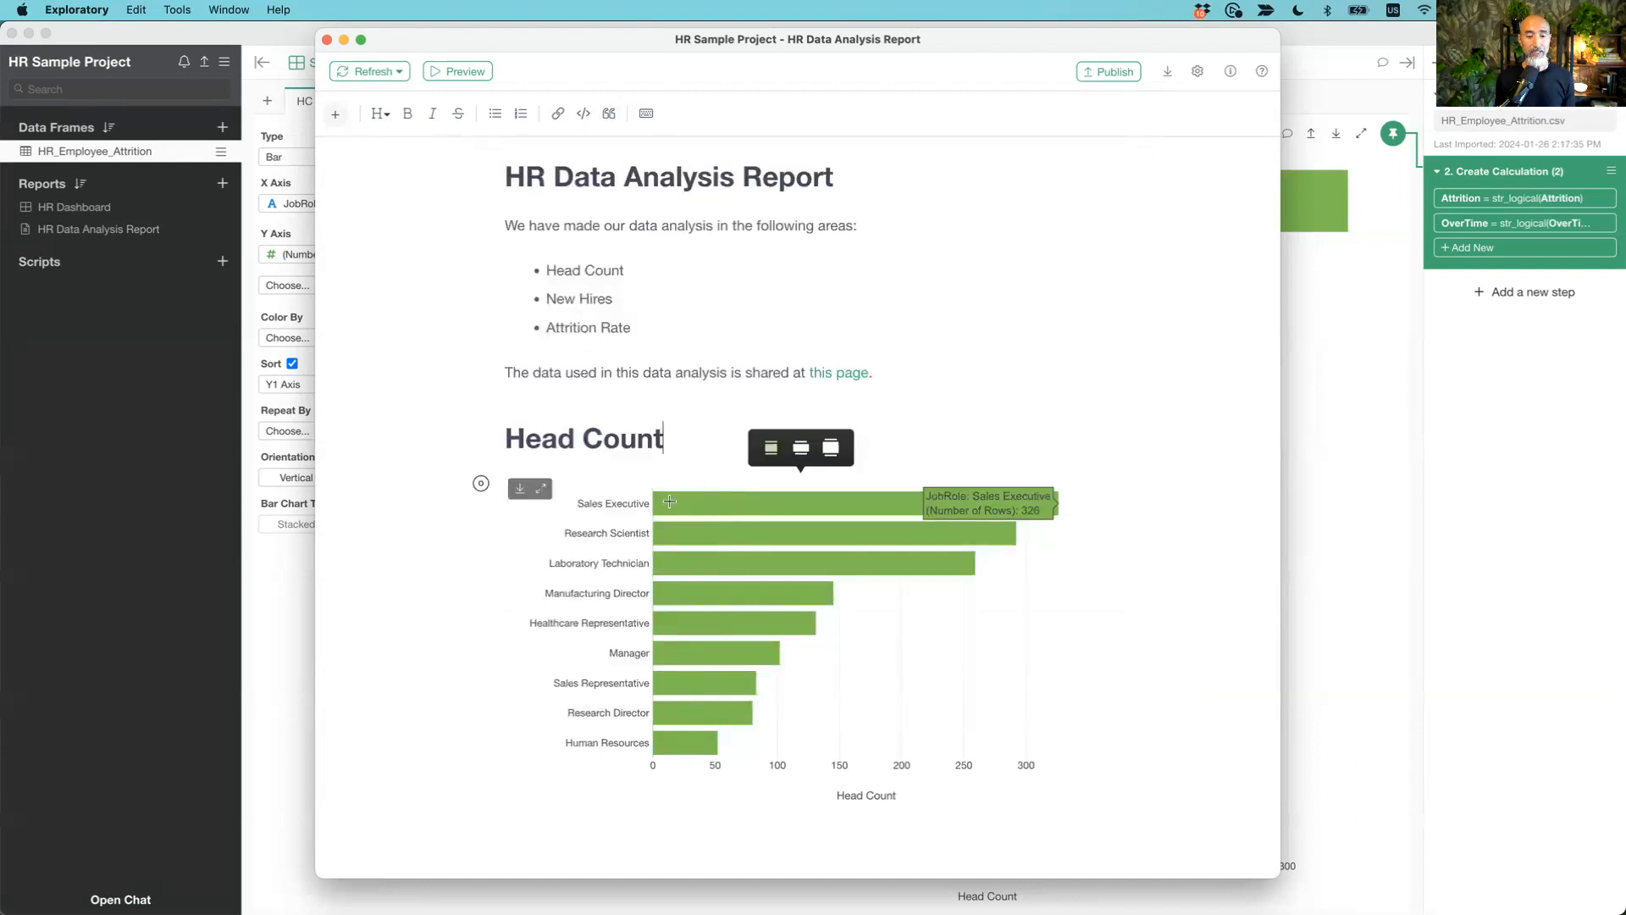
# Review the Head Count chart's export options and image export settings, cancelling without exporting
pyautogui.click(521, 490)
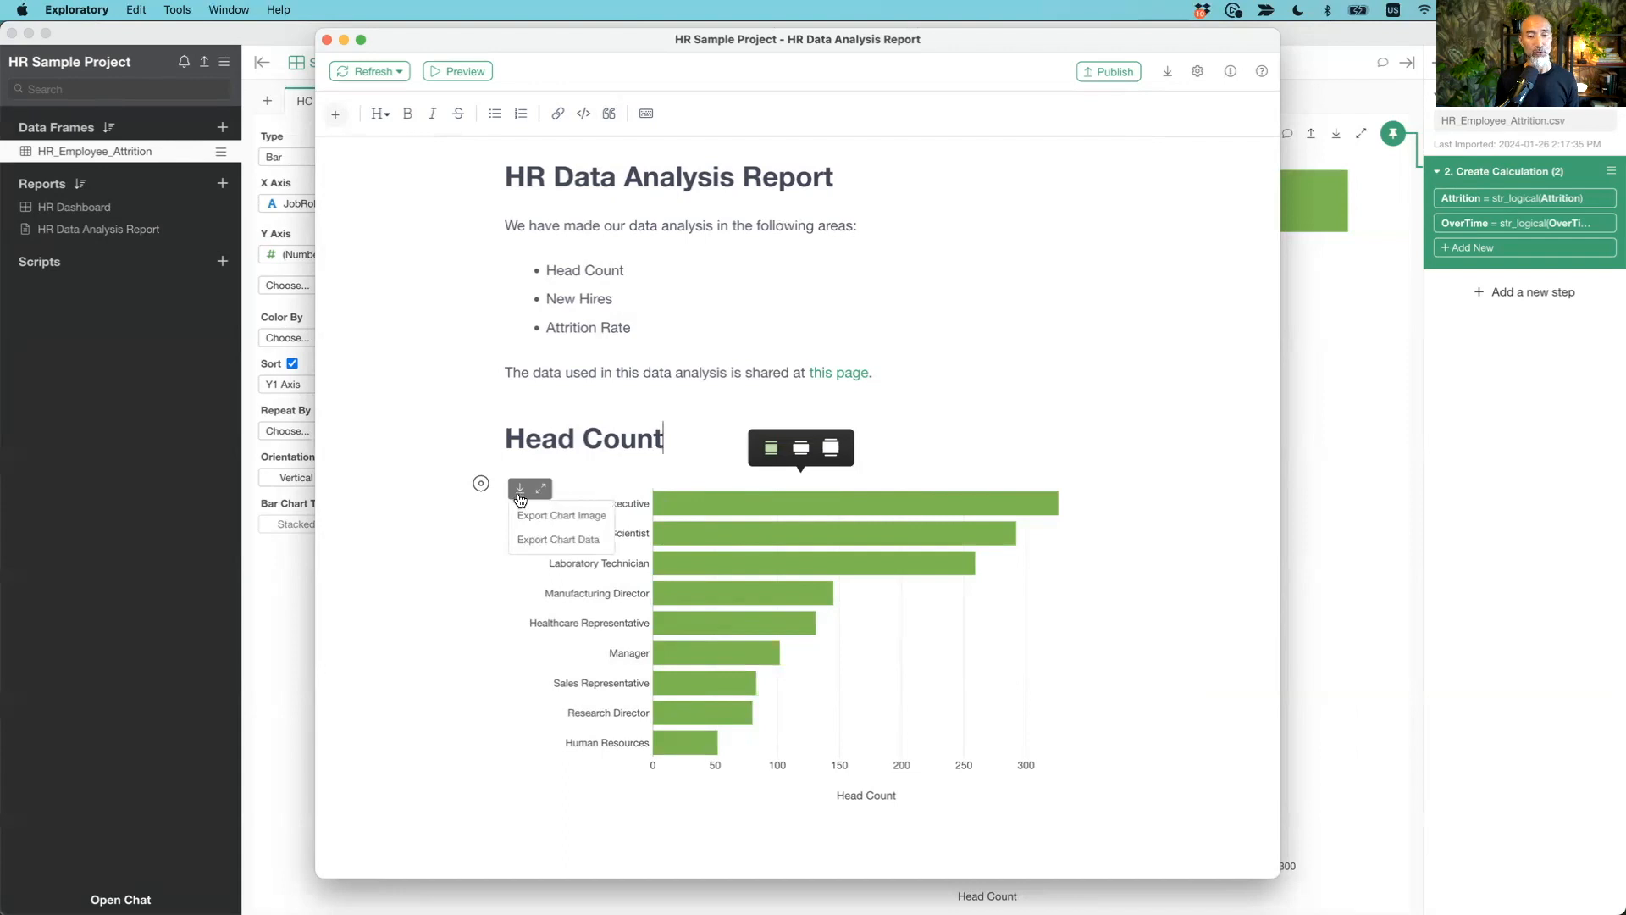
pyautogui.click(520, 516)
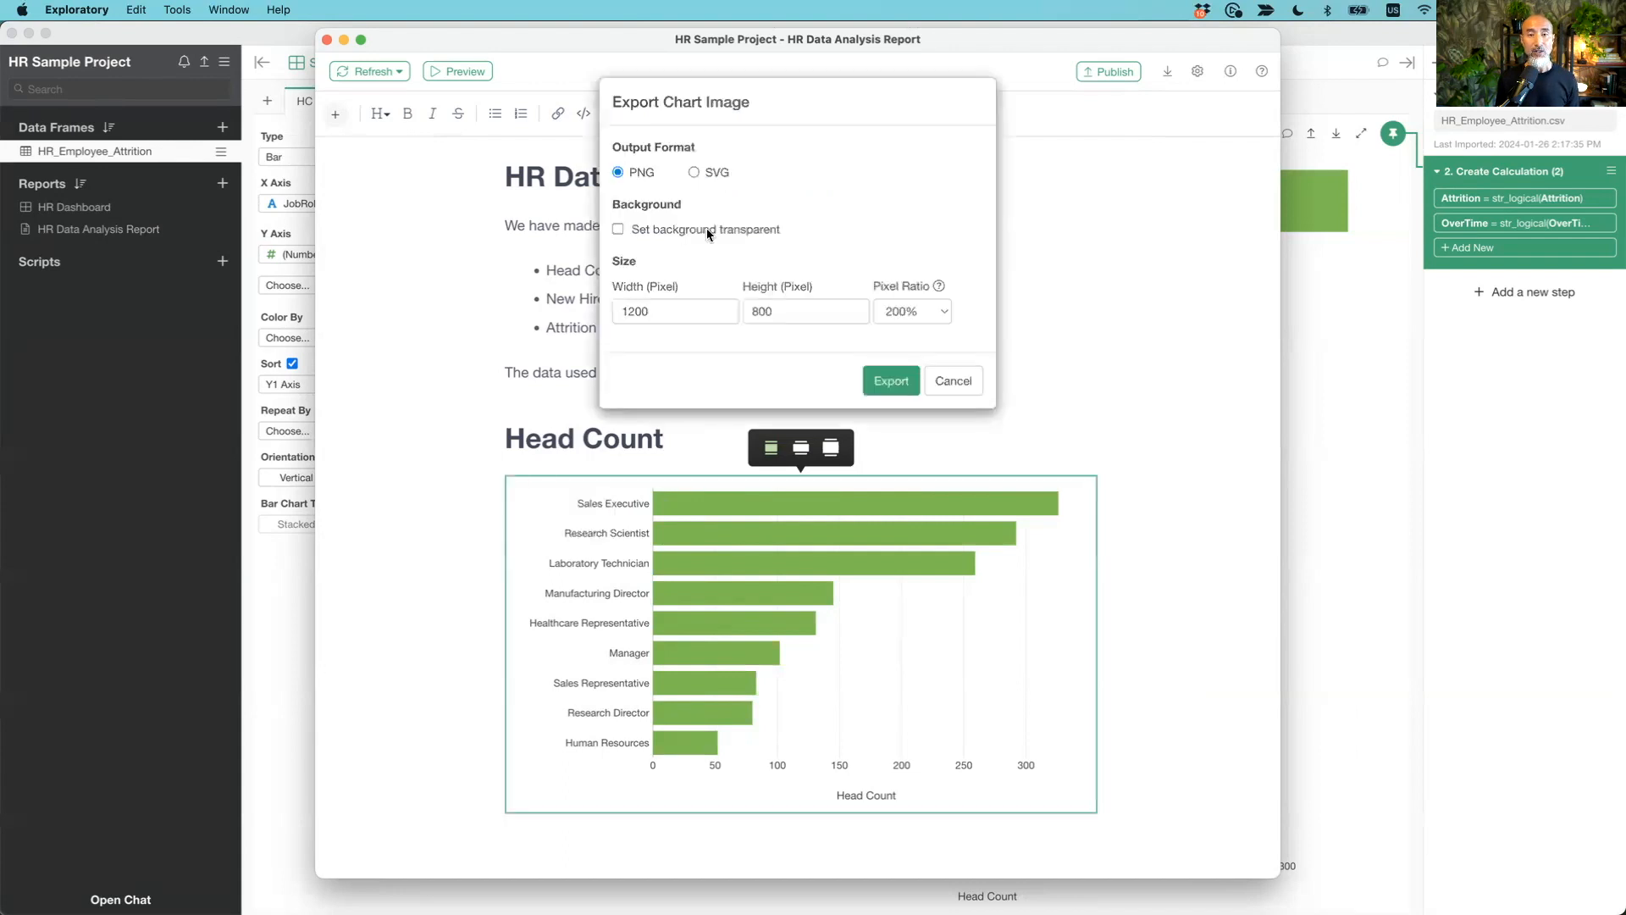
pyautogui.click(967, 381)
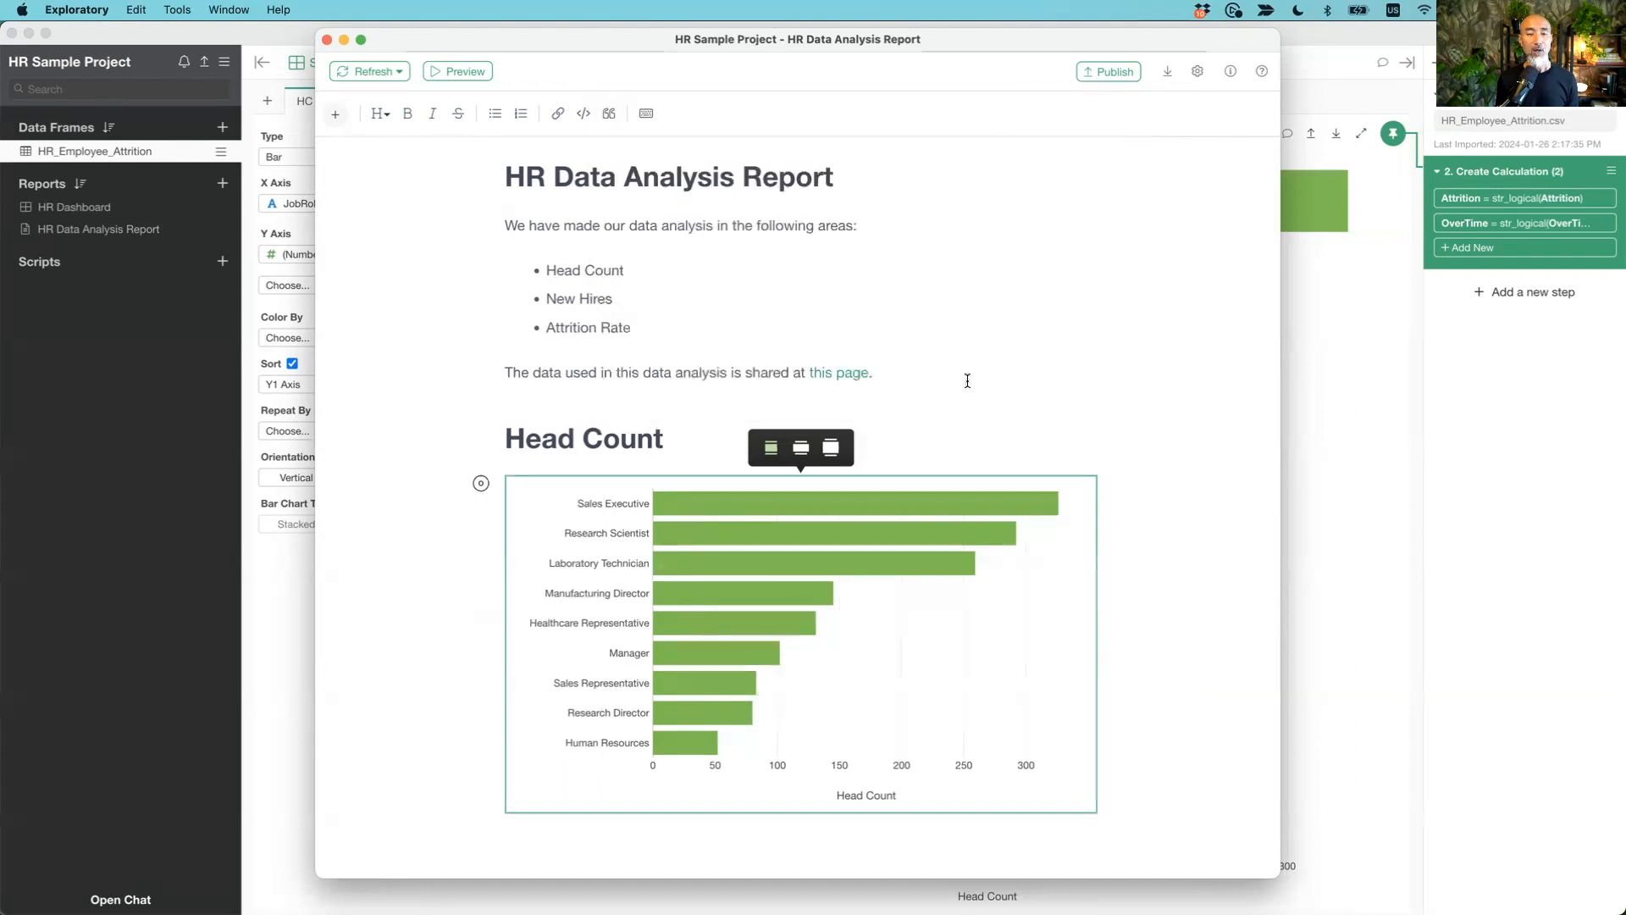
pyautogui.click(520, 488)
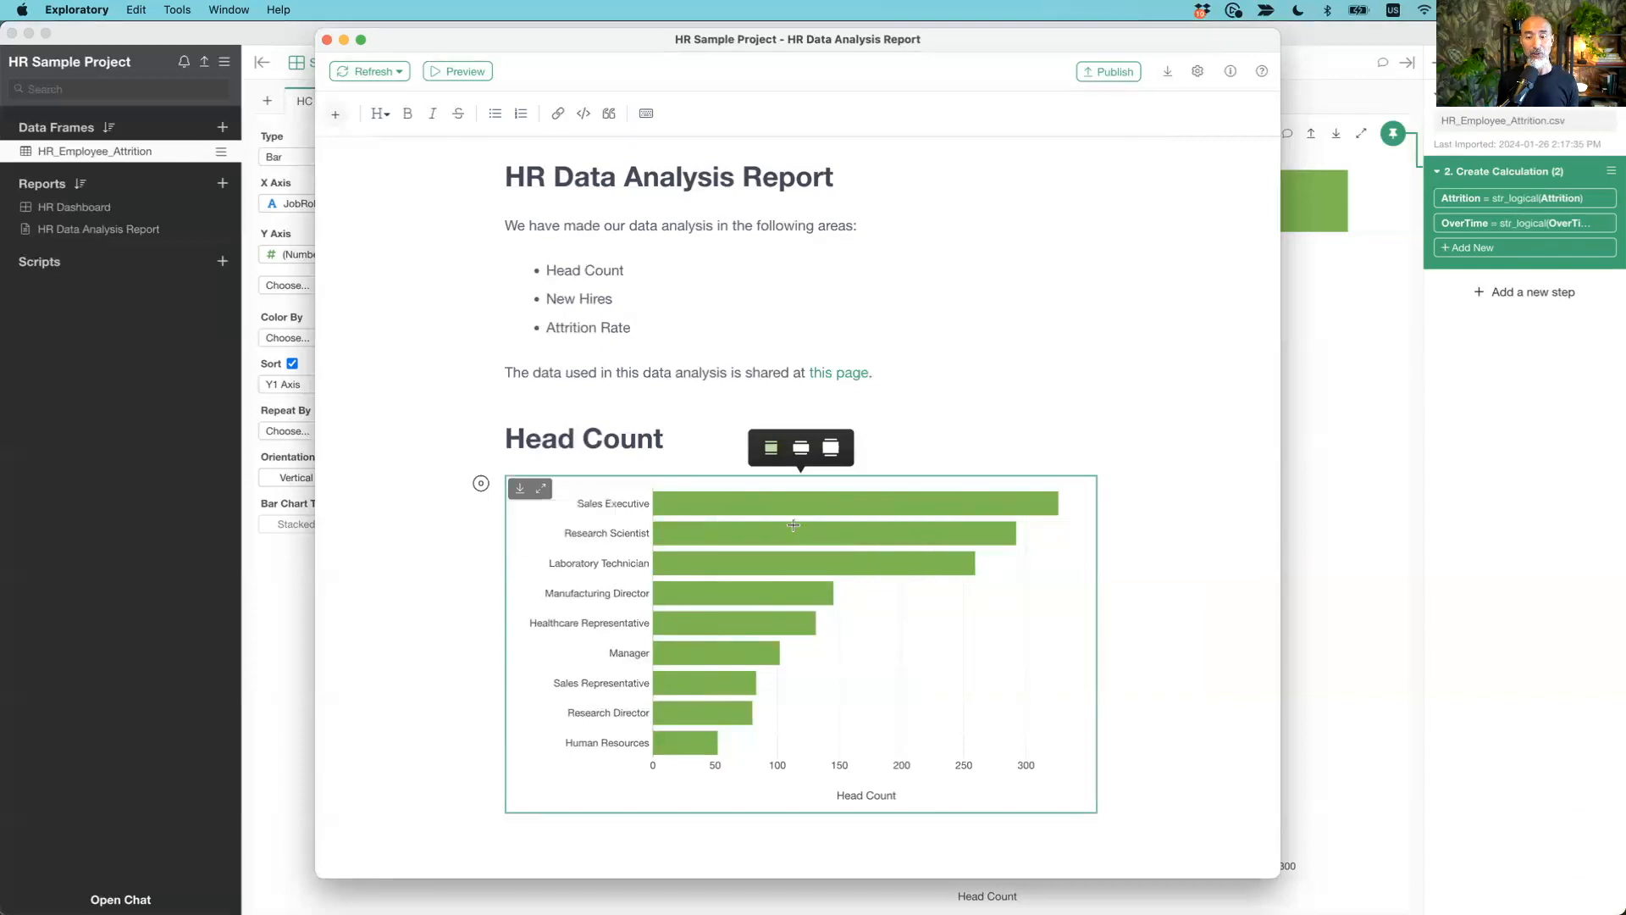
# View the Head Count chart enlarged and return to the note
pyautogui.click(542, 491)
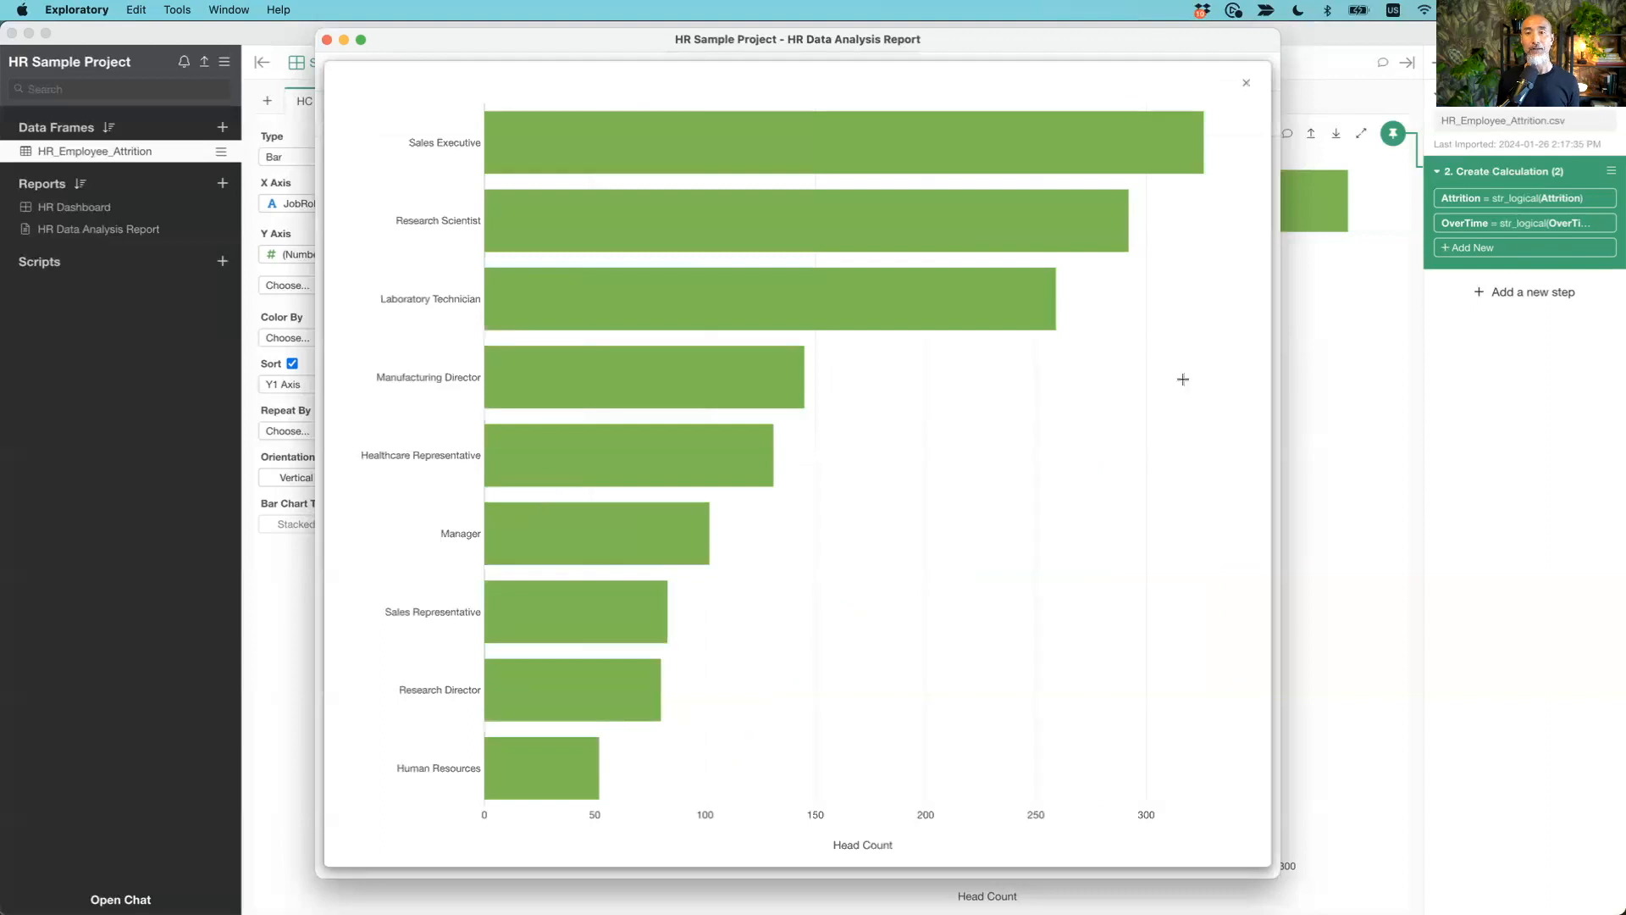
pyautogui.press('Escape')
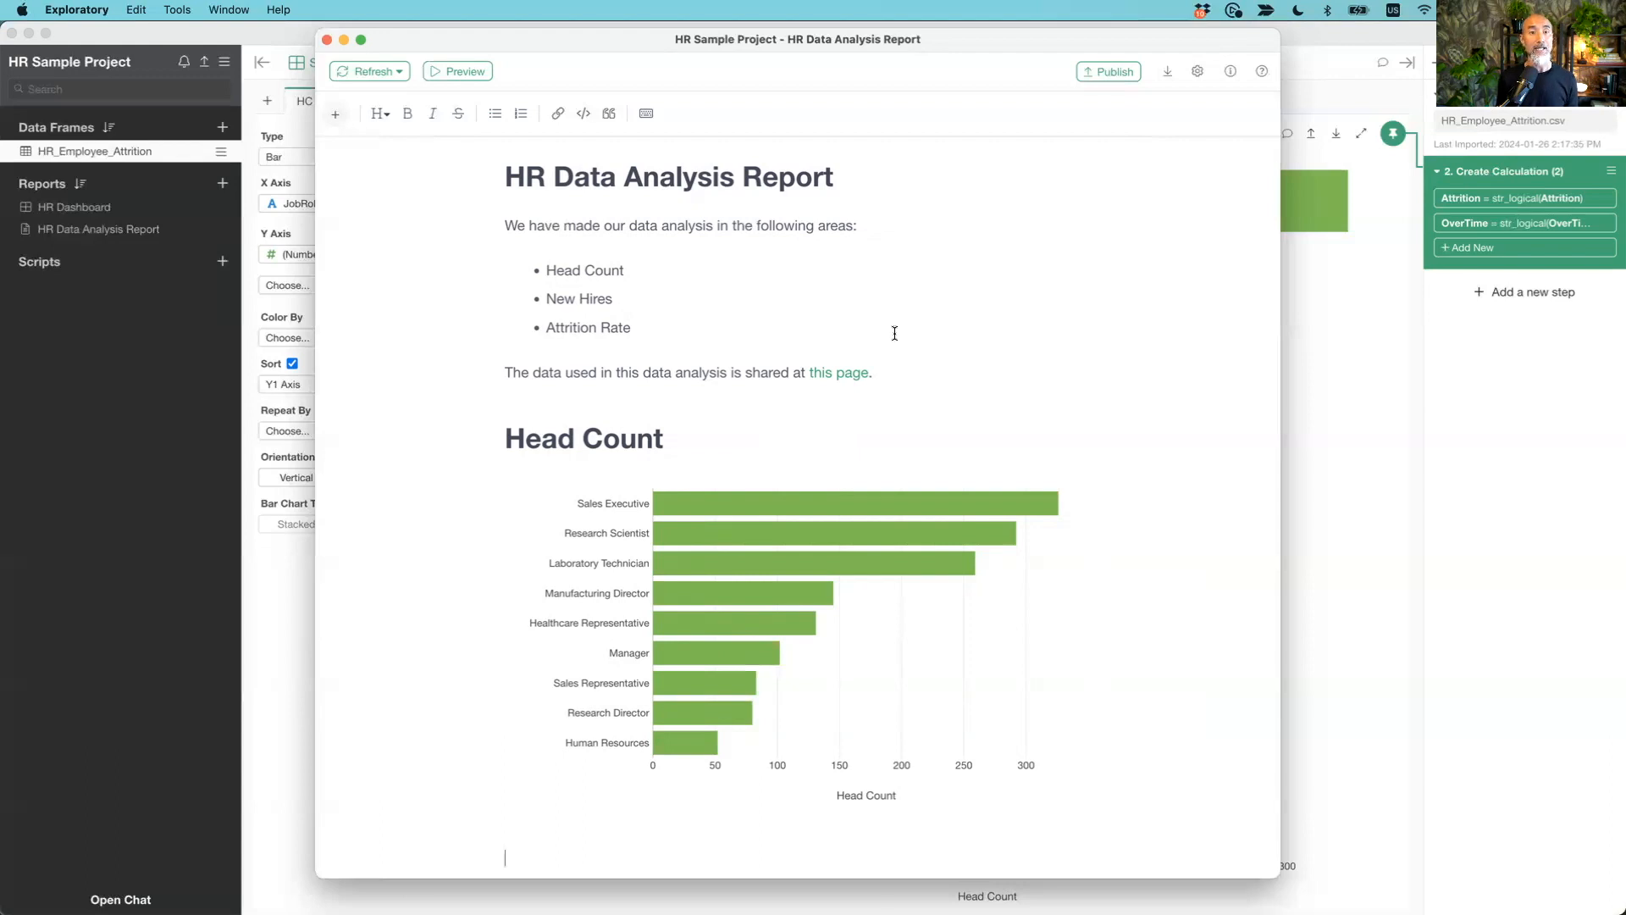
# Make a blank line above the report title and place HR-analytics.jpg from Finder there
pyautogui.scroll(1, 849, 314)
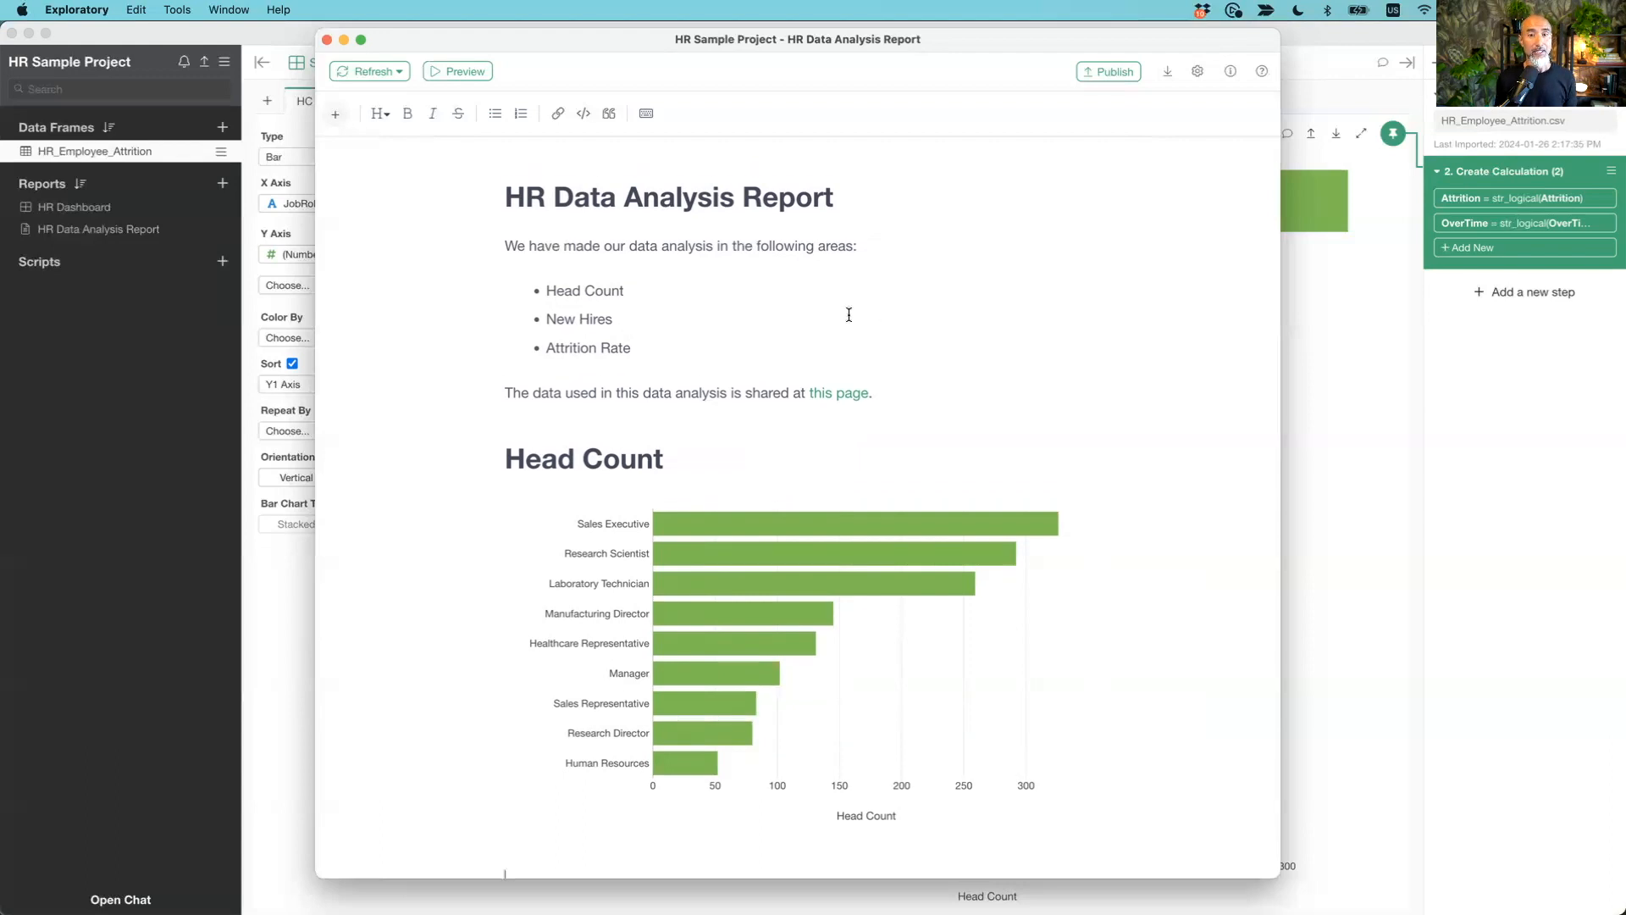
pyautogui.click(506, 196)
pyautogui.press('Return')
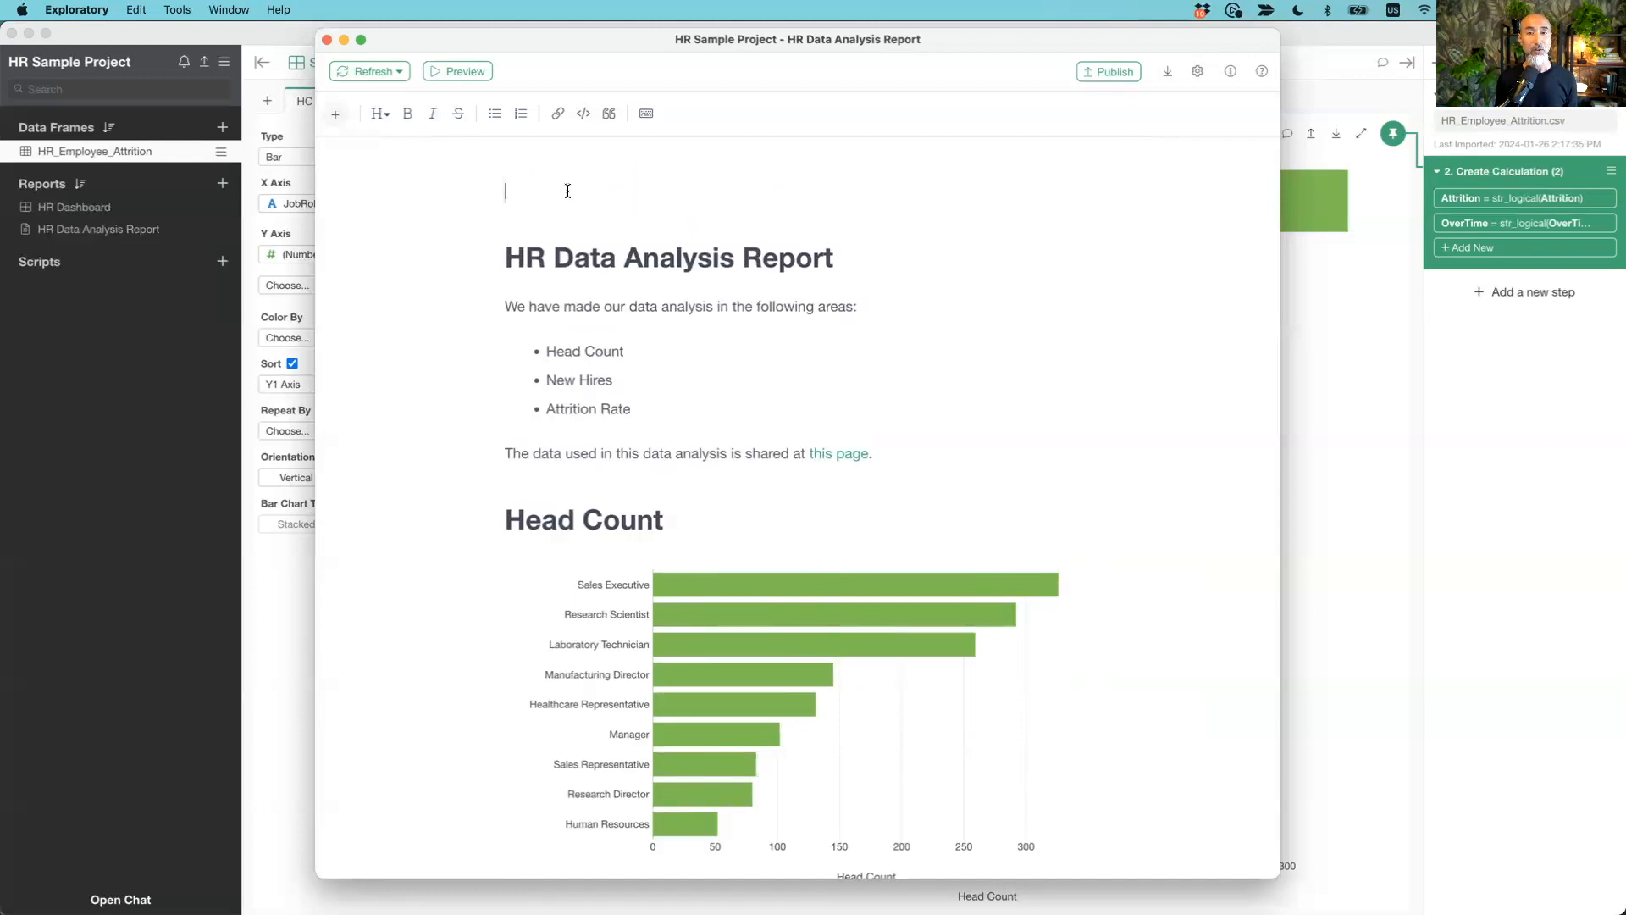
pyautogui.press('super+Tab')
pyautogui.press('super+Tab')
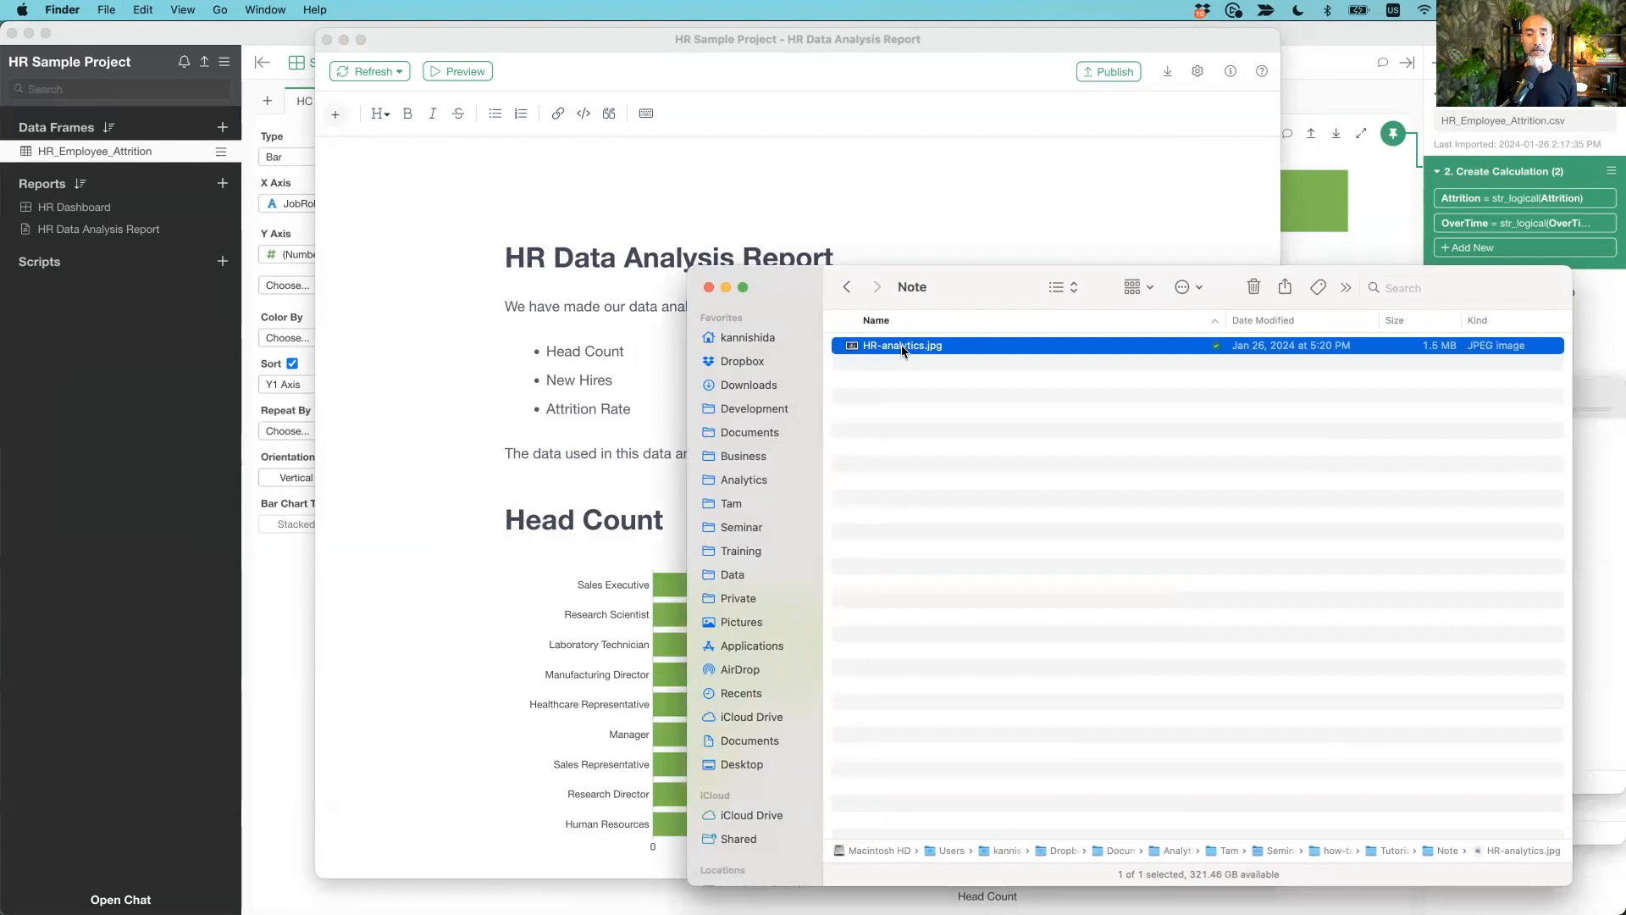
pyautogui.moveTo(879, 350); pyautogui.dragTo(589, 197)
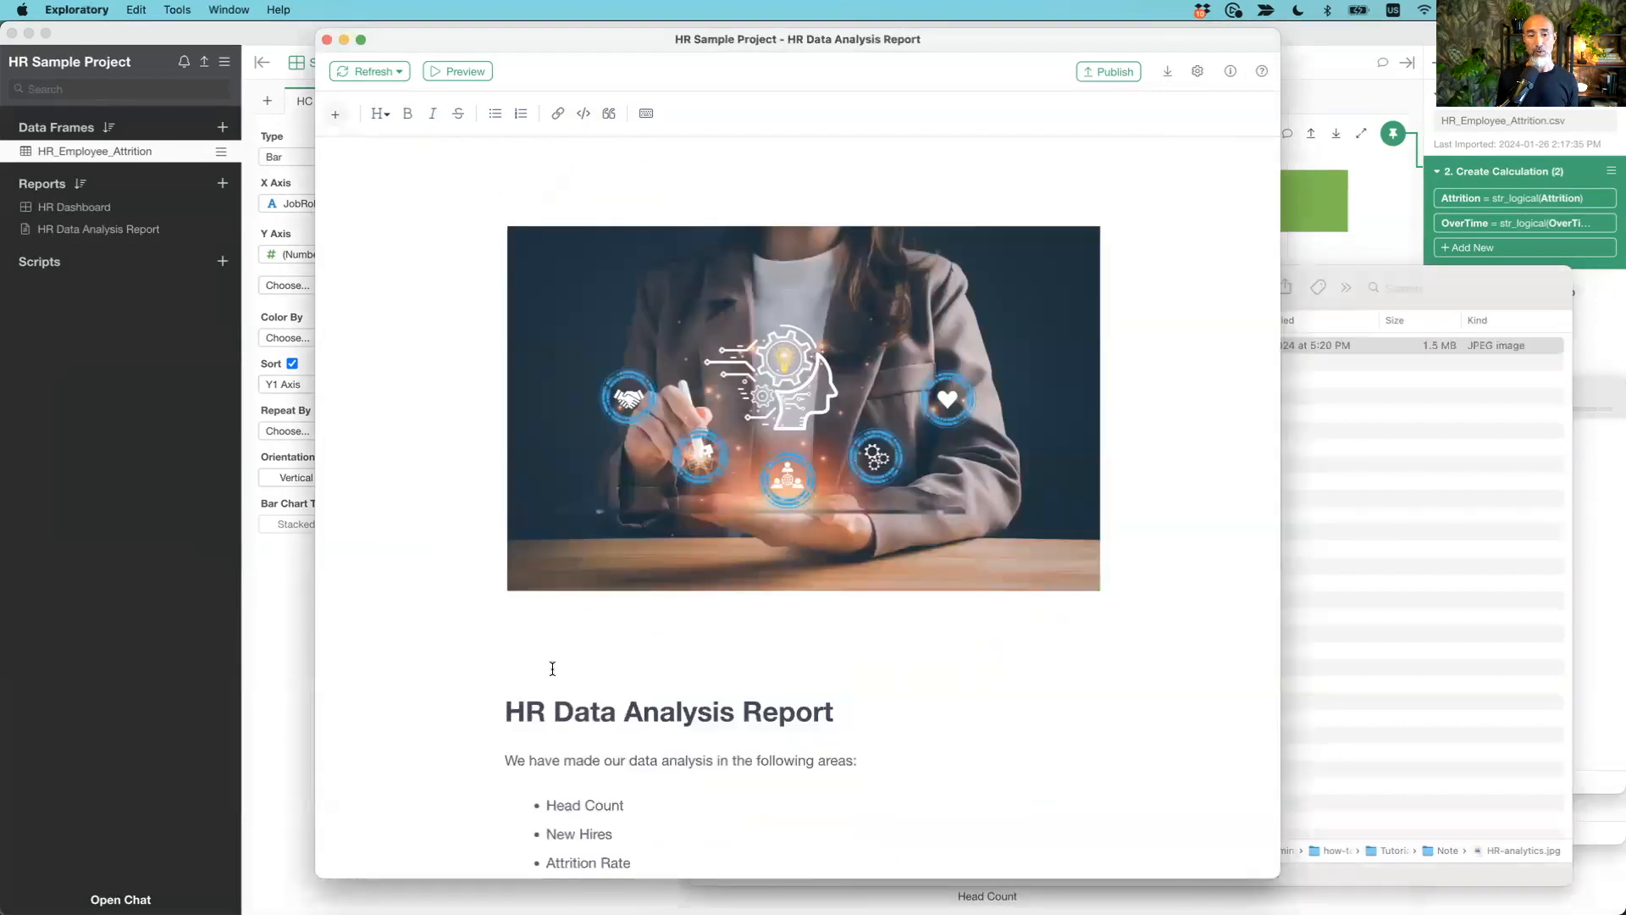
# Delete the placed image and surplus blank line, and reinsert HR-analytics.jpg at the very start of the note
pyautogui.press('Down')
pyautogui.press('BackSpace')
pyautogui.click(808, 303)
pyautogui.press('BackSpace')
pyautogui.click(1385, 460)
pyautogui.click(604, 198)
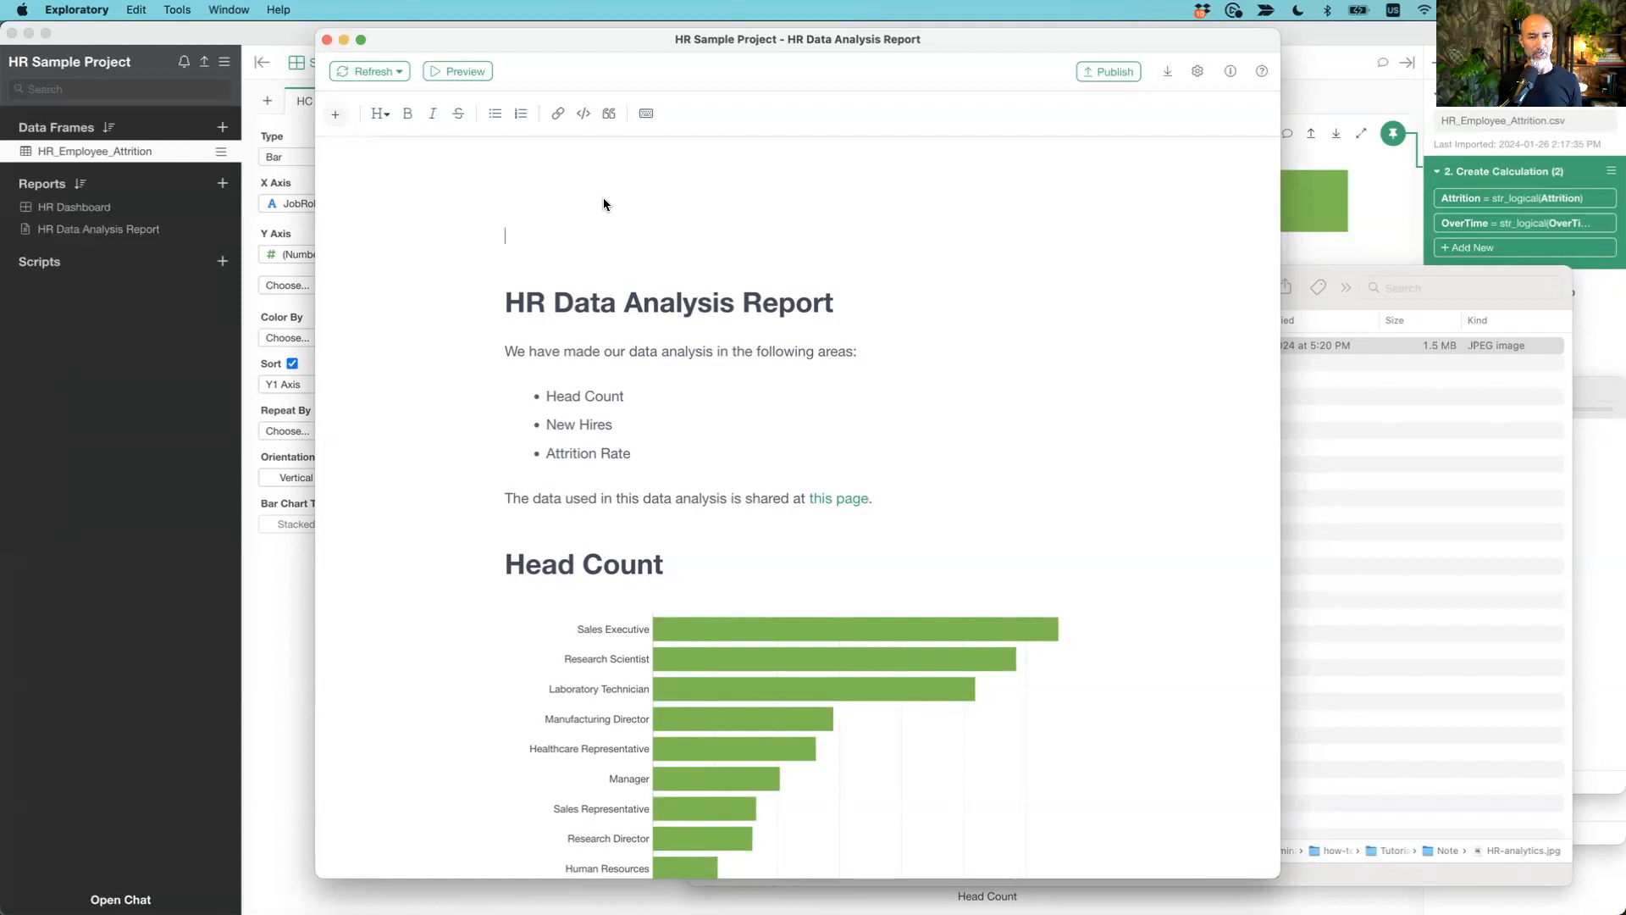
pyautogui.press('super+v')
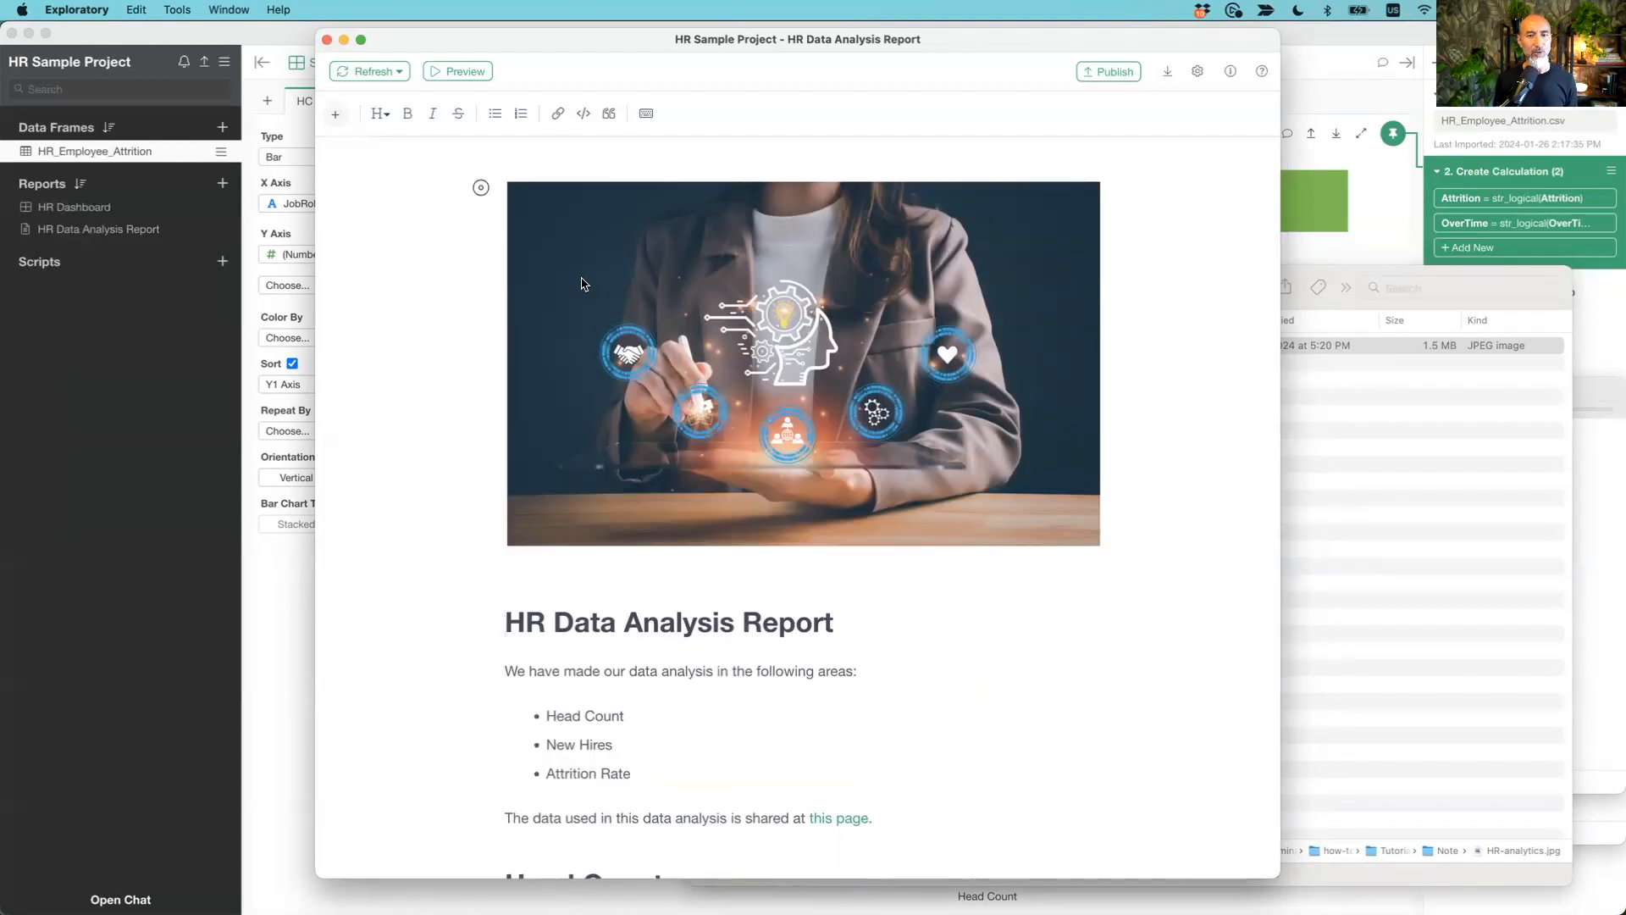
# Try the wider display size on the header image and restore the standard width, leaving the caption empty
pyautogui.click(581, 283)
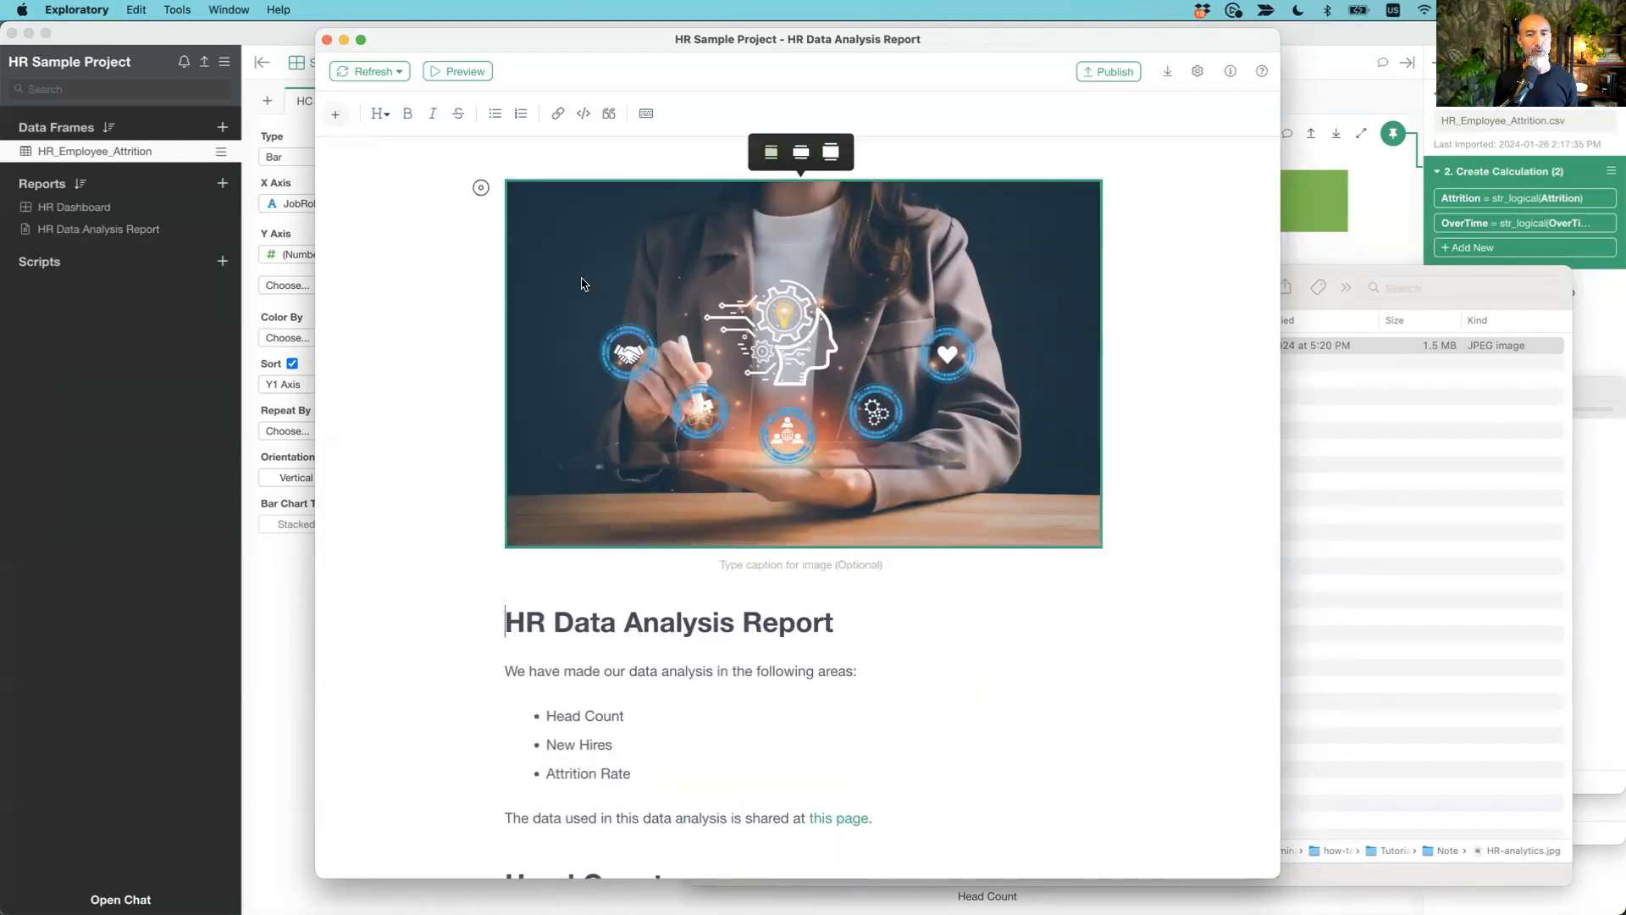
pyautogui.click(791, 151)
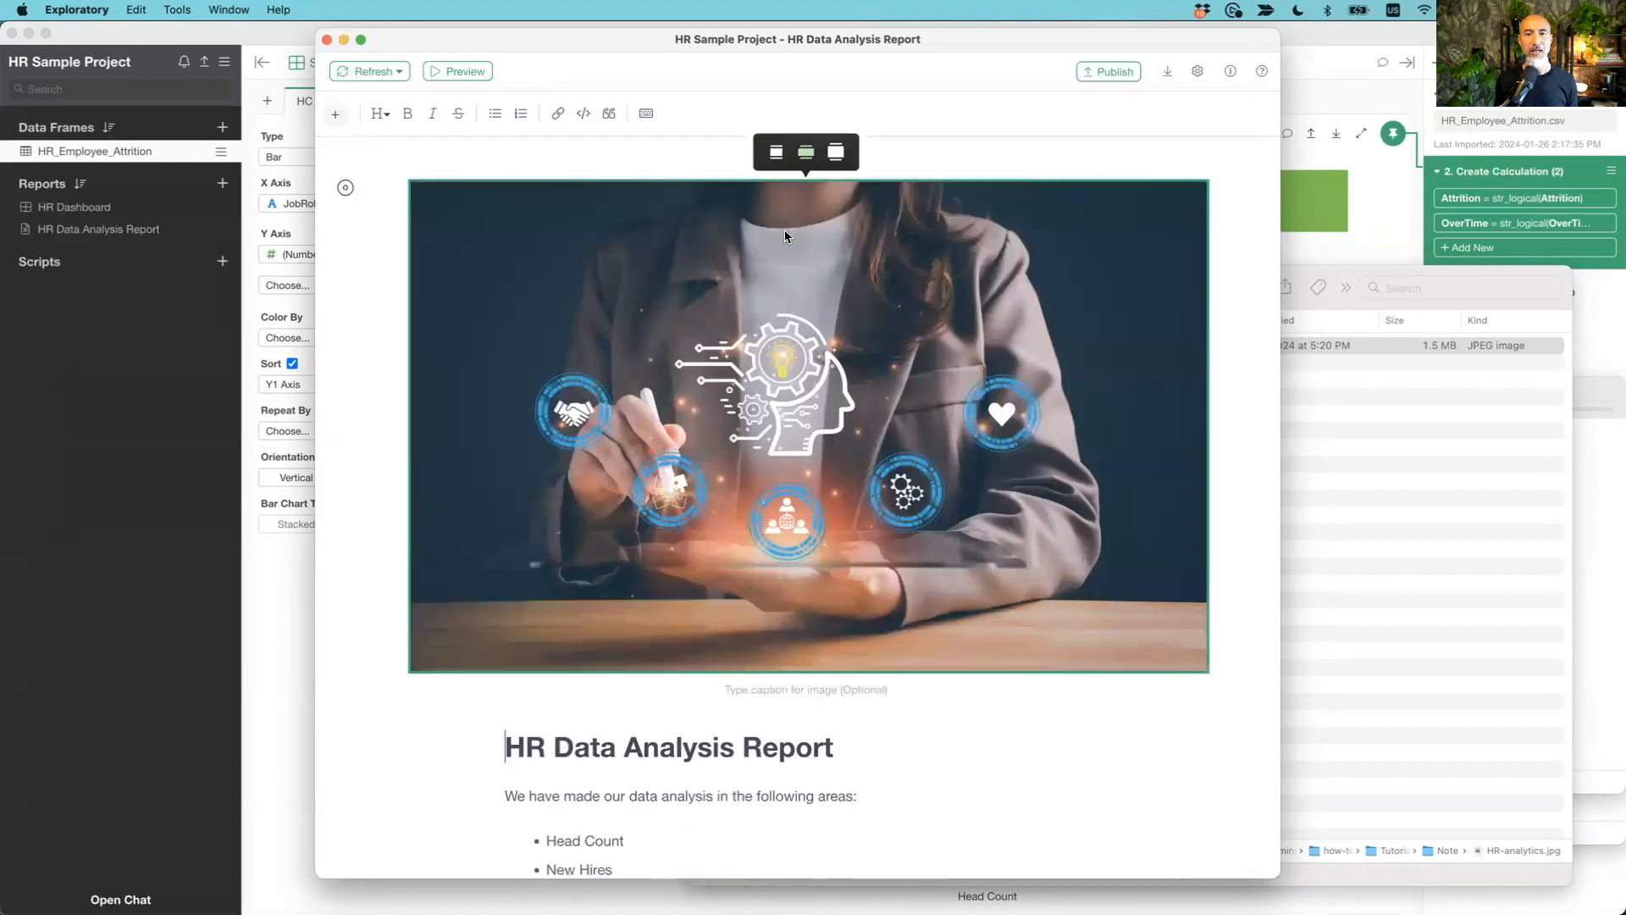
pyautogui.click(776, 152)
pyautogui.click(794, 566)
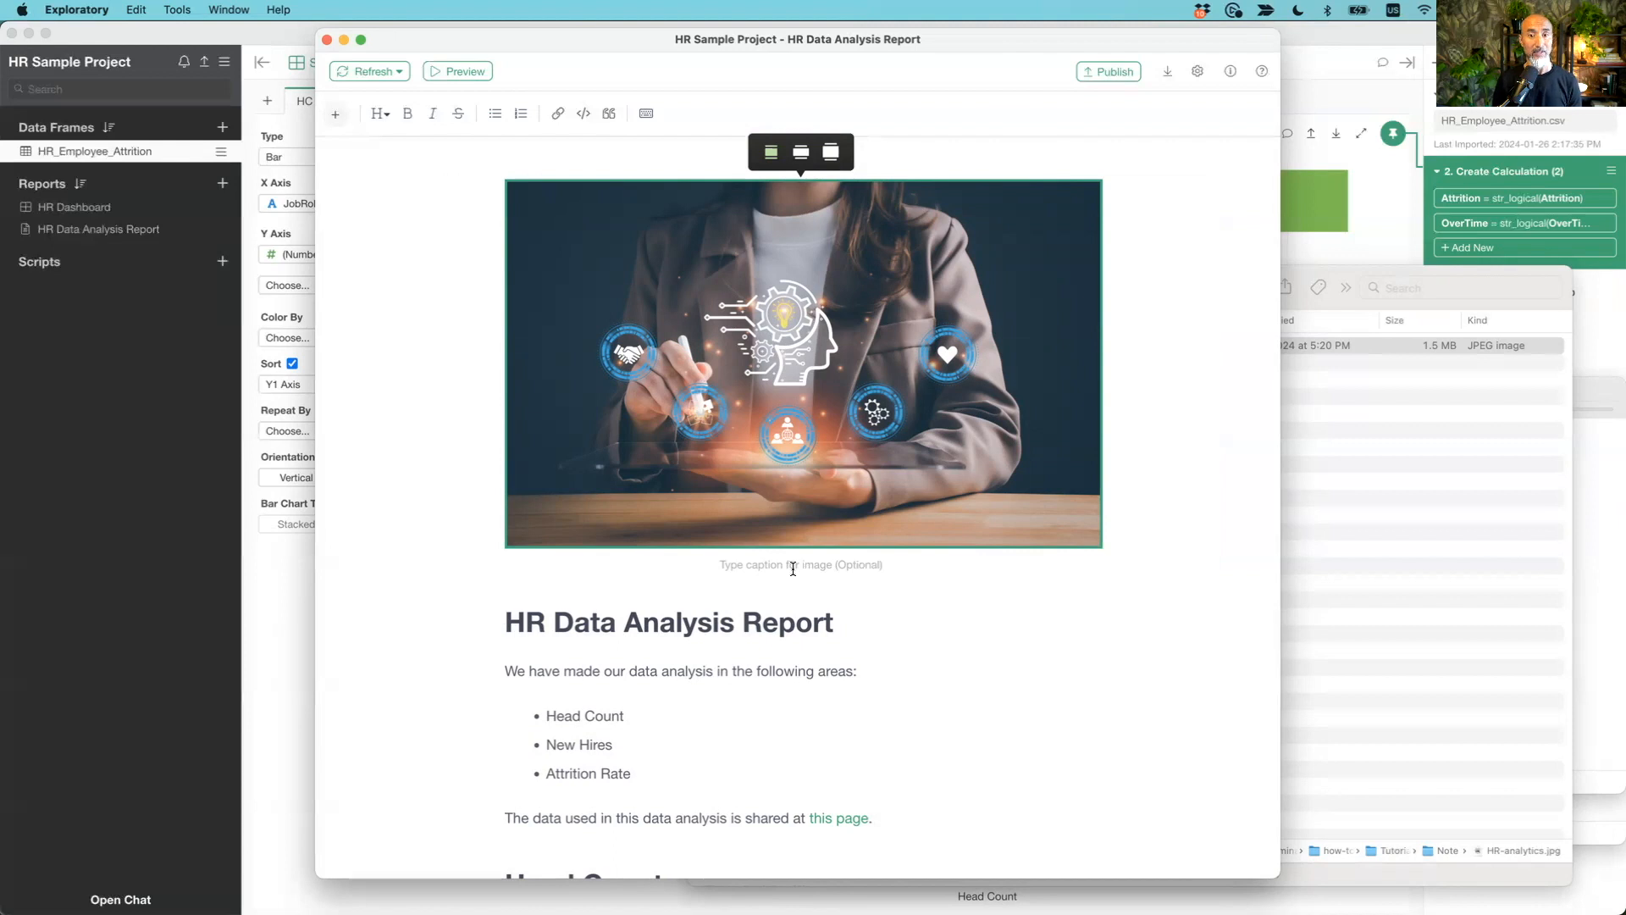
# Create a new pivot table chart on the HR_Employee_Attrition data frame with JobRole as the row
pyautogui.scroll(-5, 1122, 670)
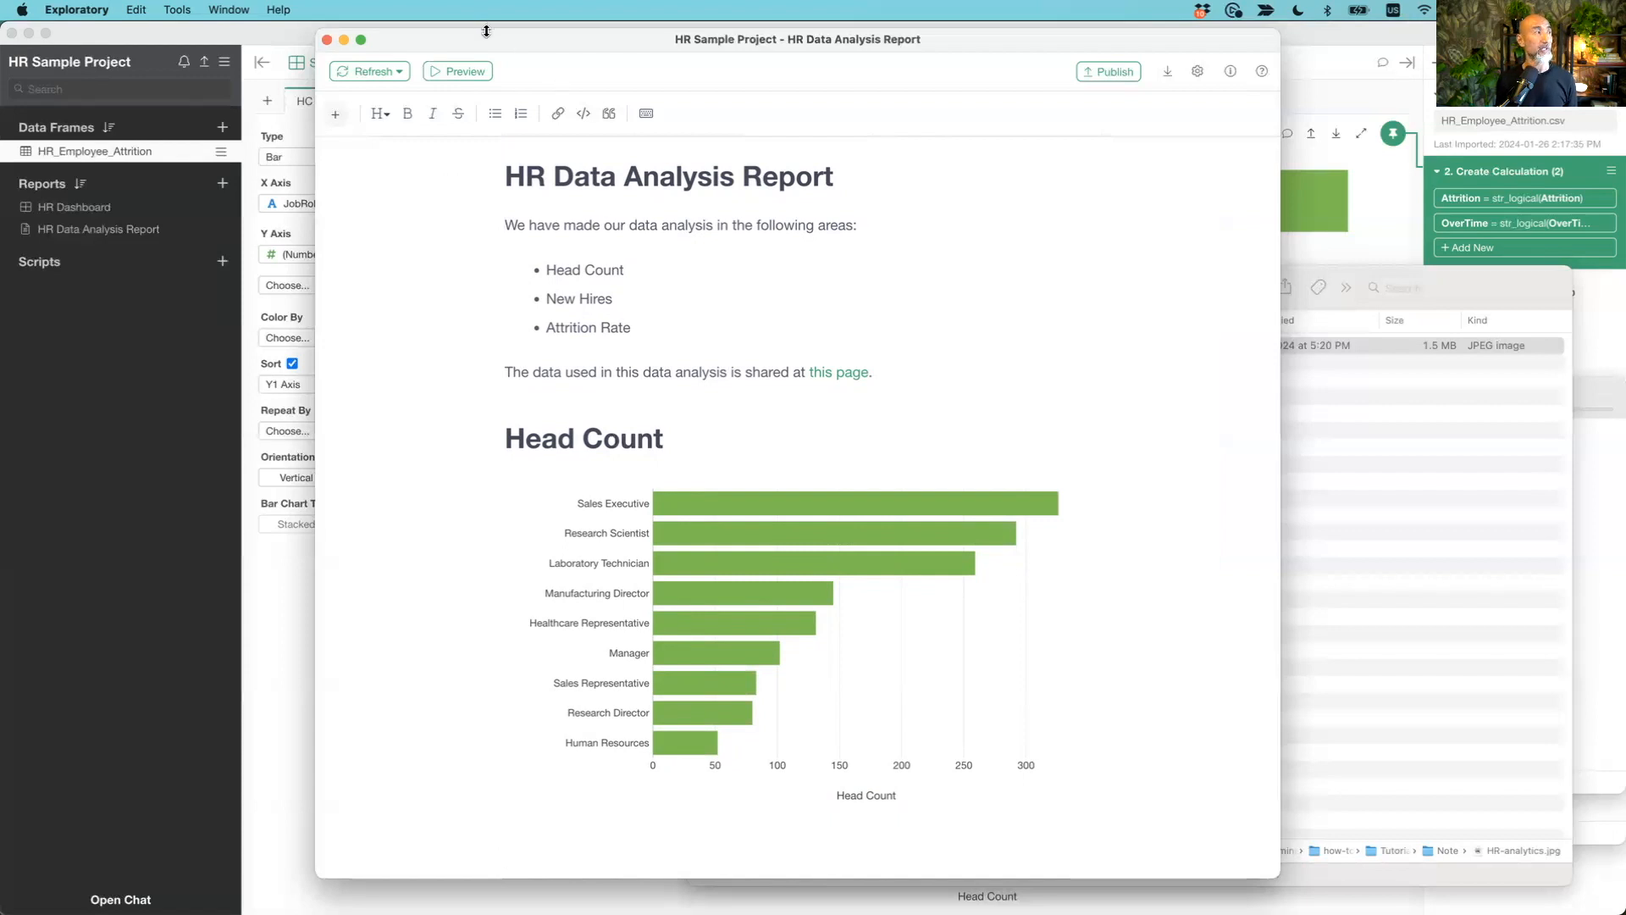
pyautogui.click(257, 36)
pyautogui.click(268, 103)
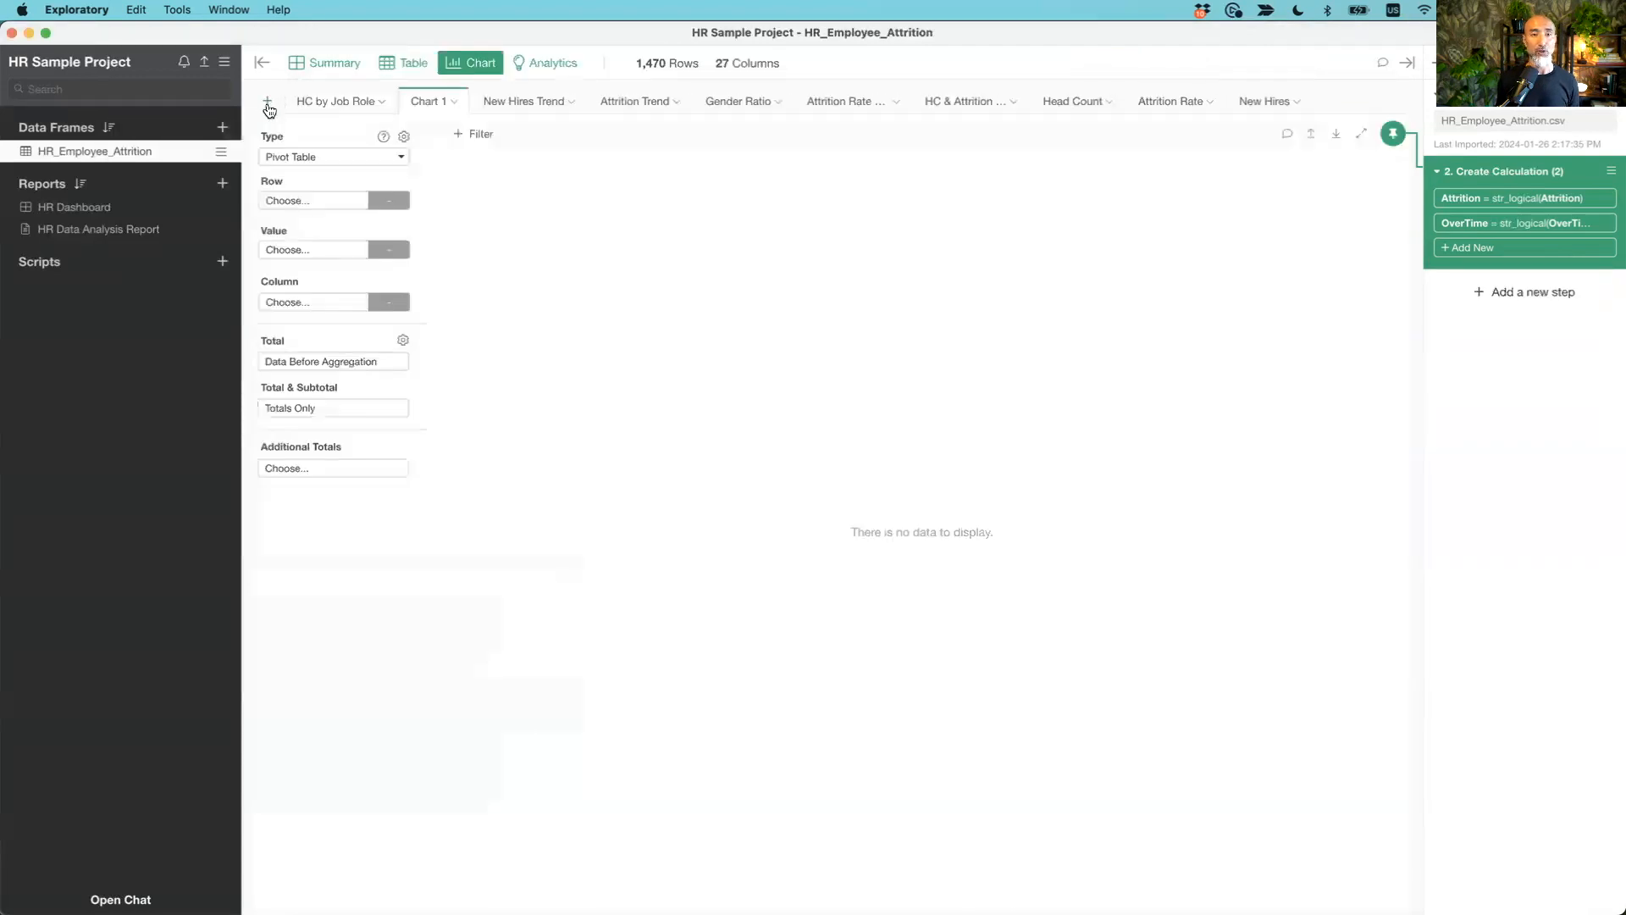
pyautogui.click(310, 202)
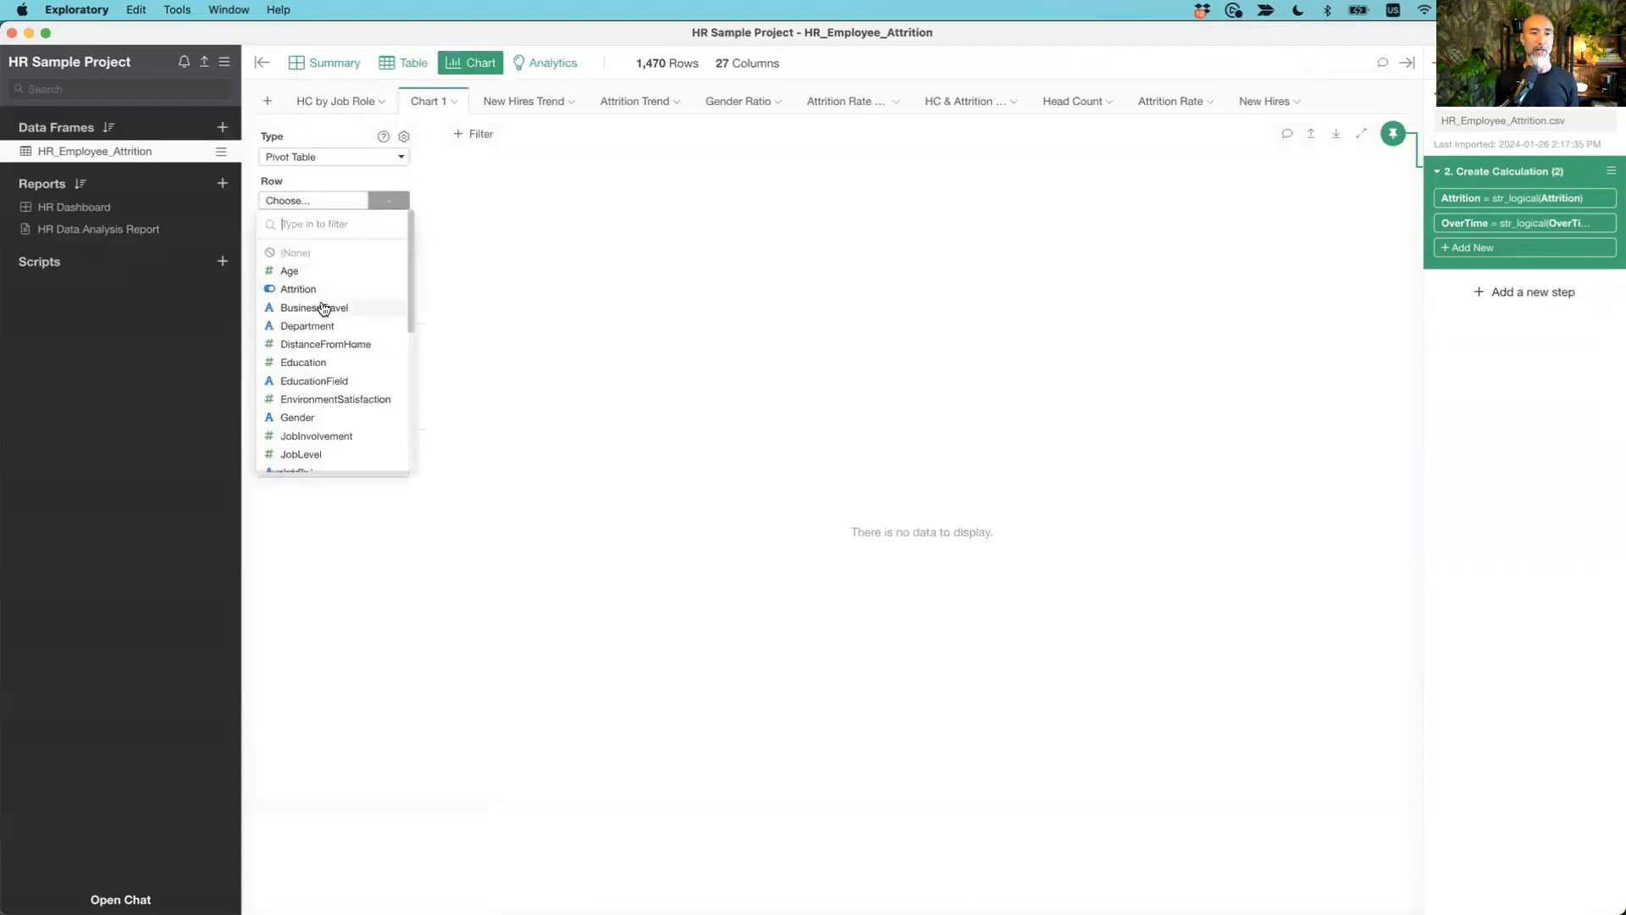
pyautogui.click(298, 472)
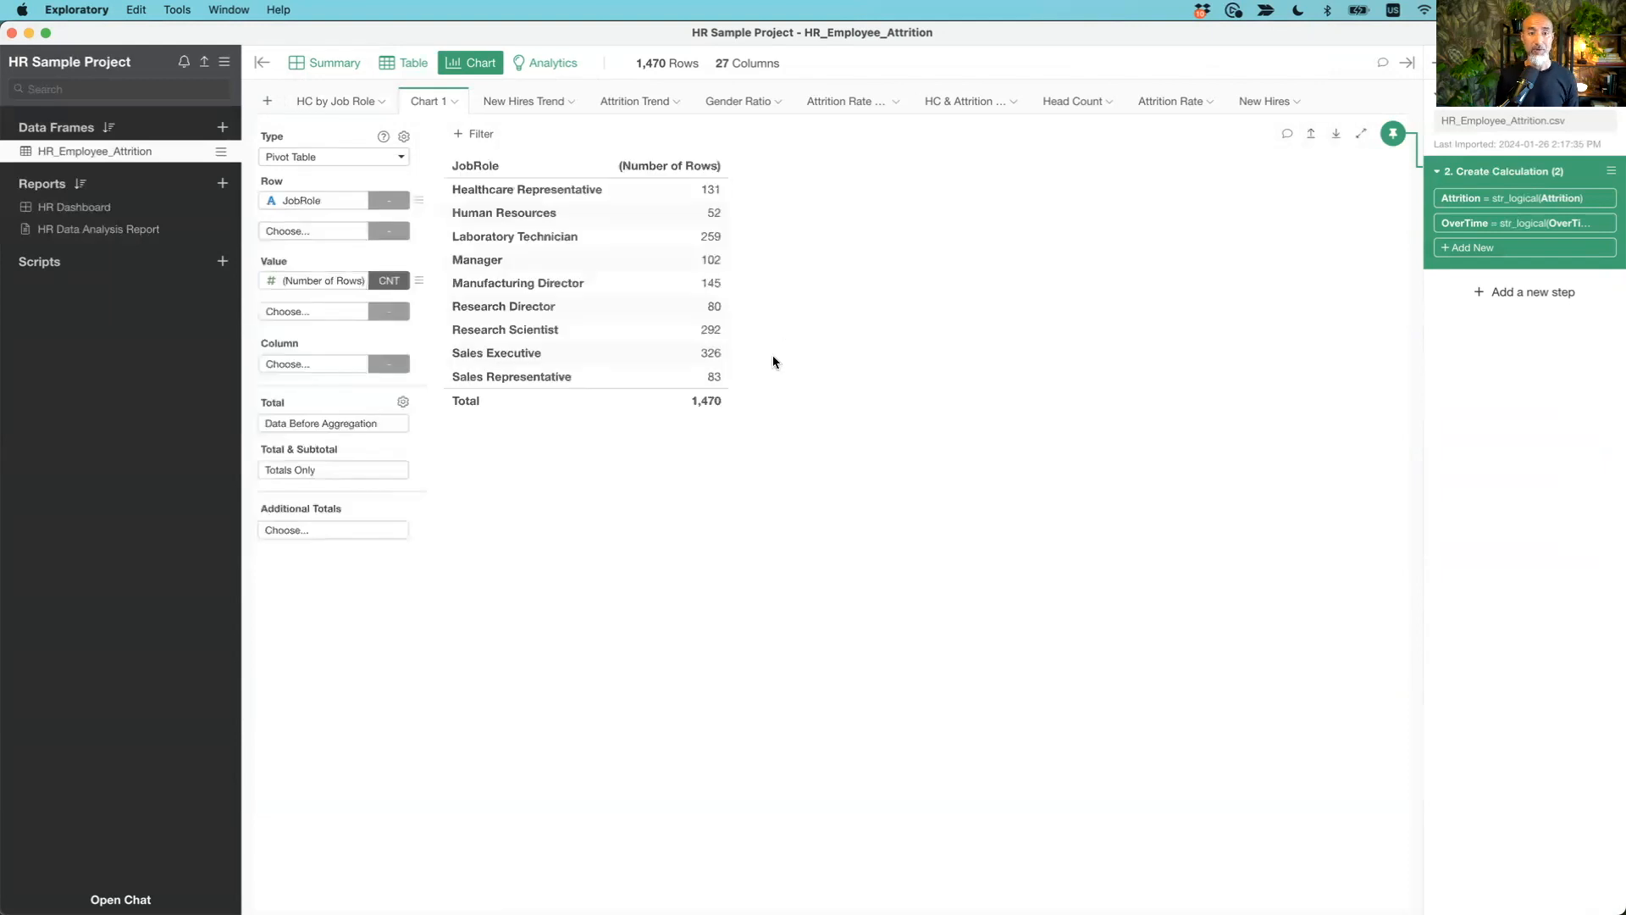
pyautogui.click(340, 161)
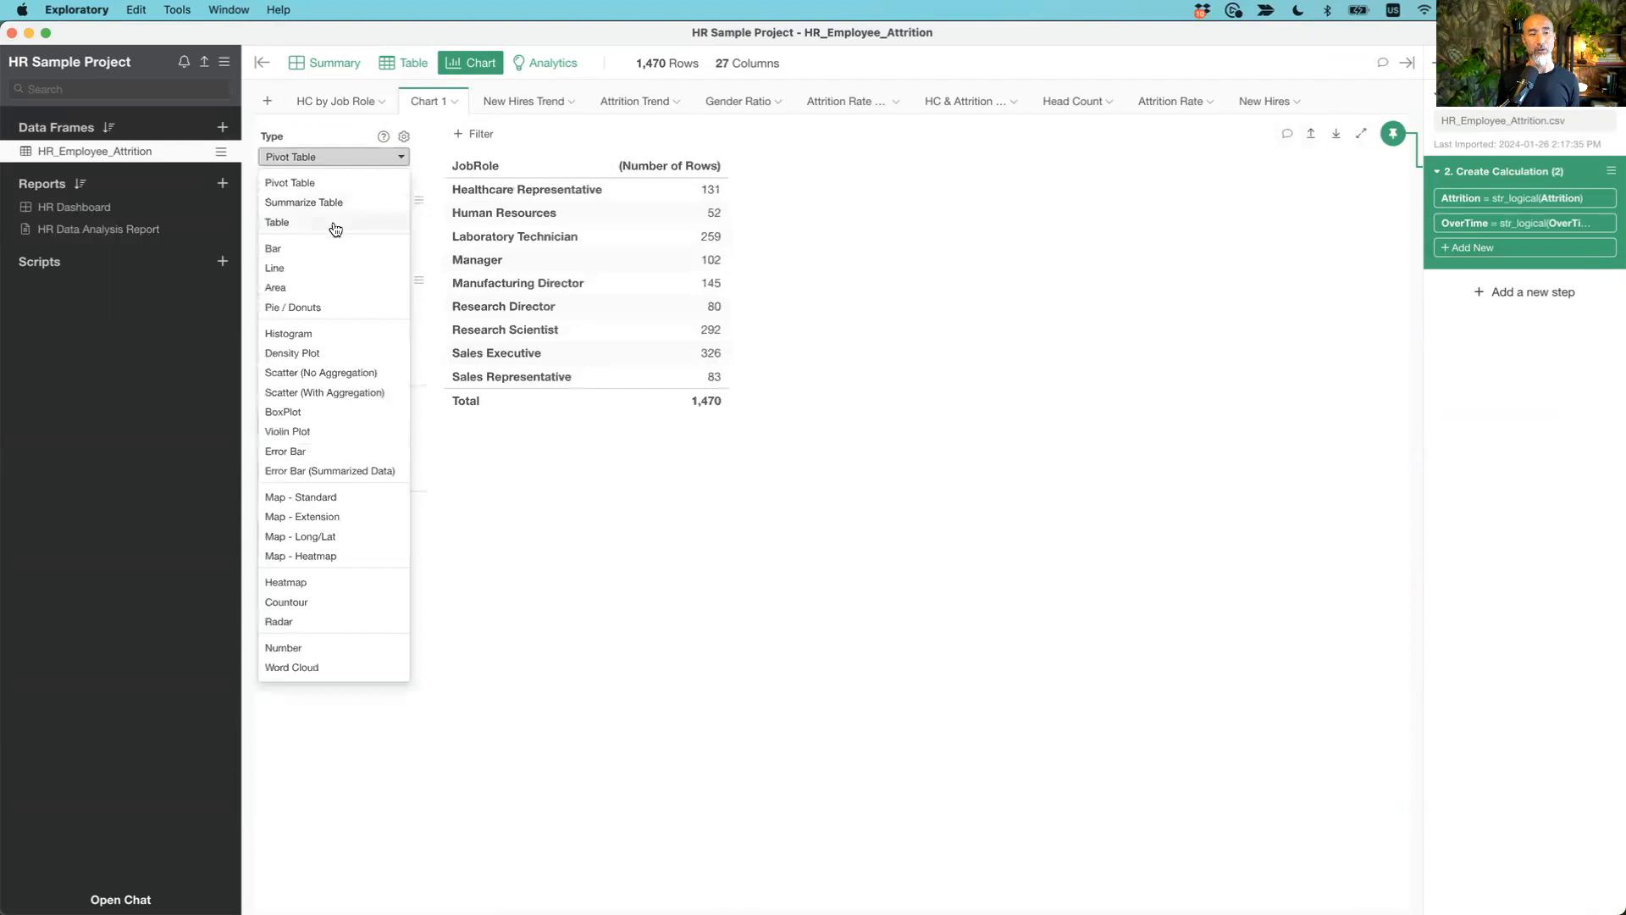
pyautogui.click(962, 323)
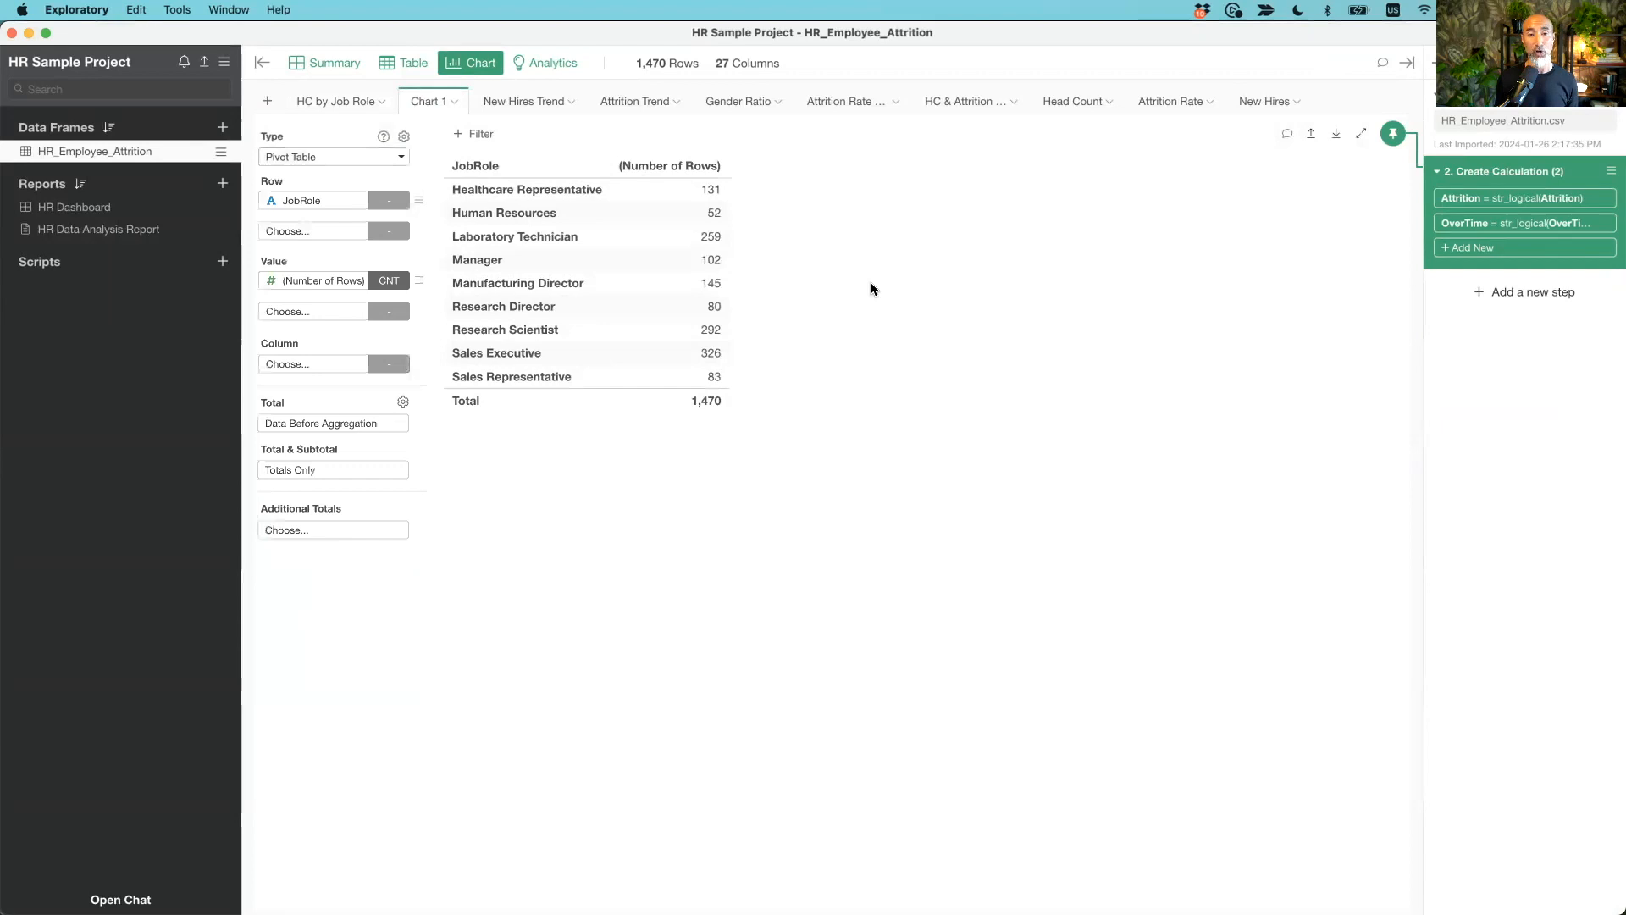
# Below the note's Head Count chart, add an "Analysis Area" heading and a markdown table with headers Area, Comment and Assignee
pyautogui.press('super+grave')
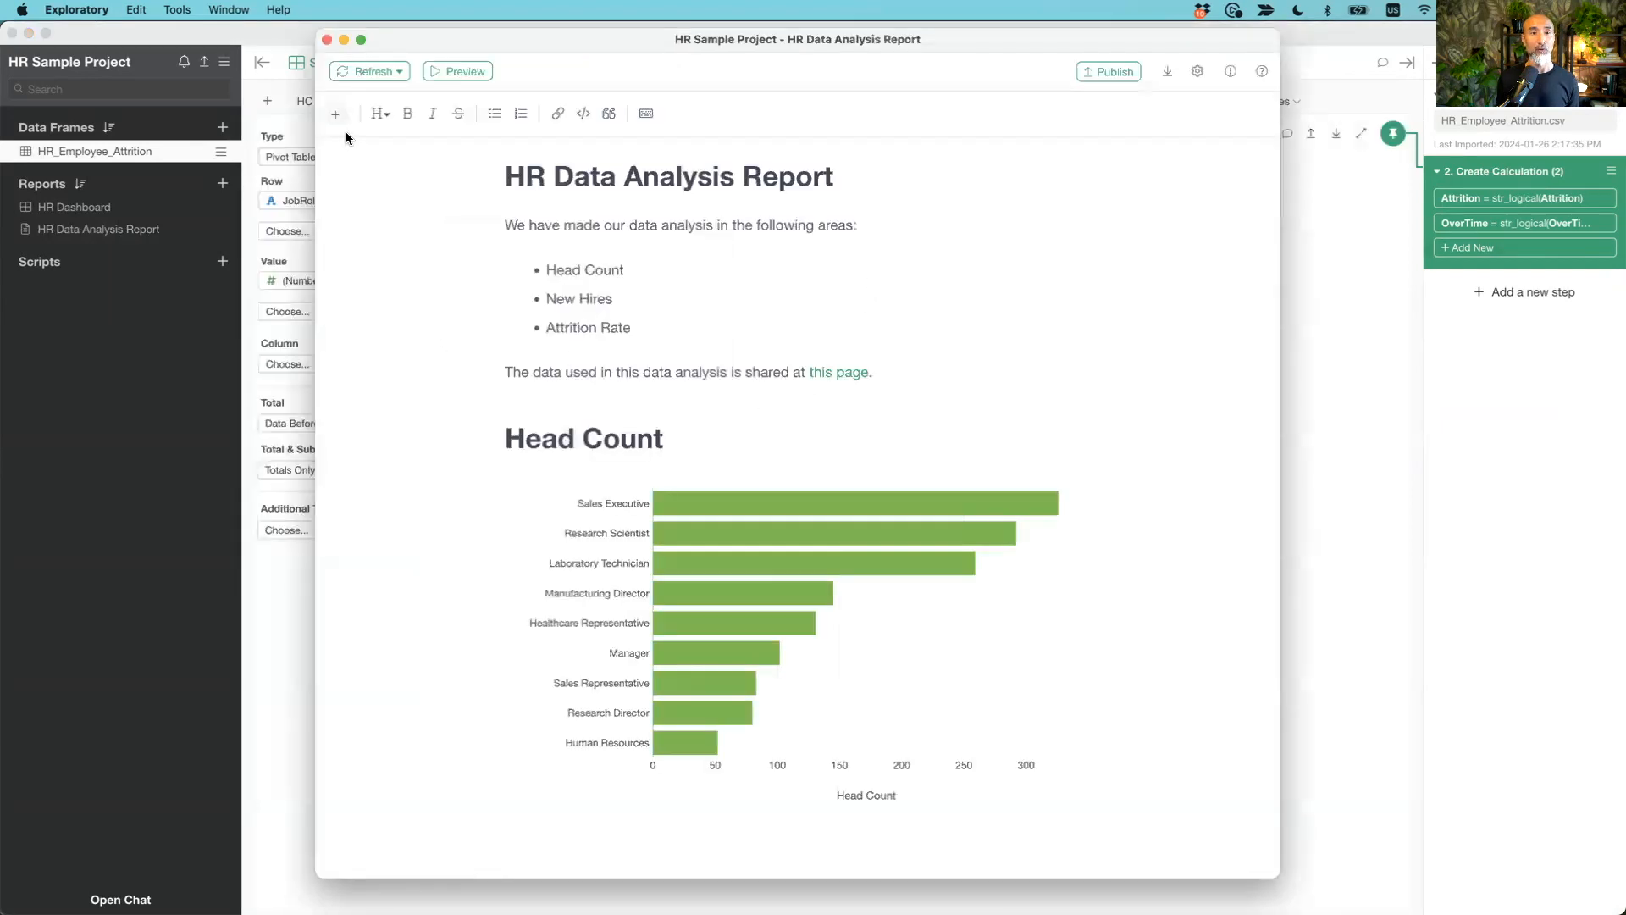
pyautogui.click(336, 116)
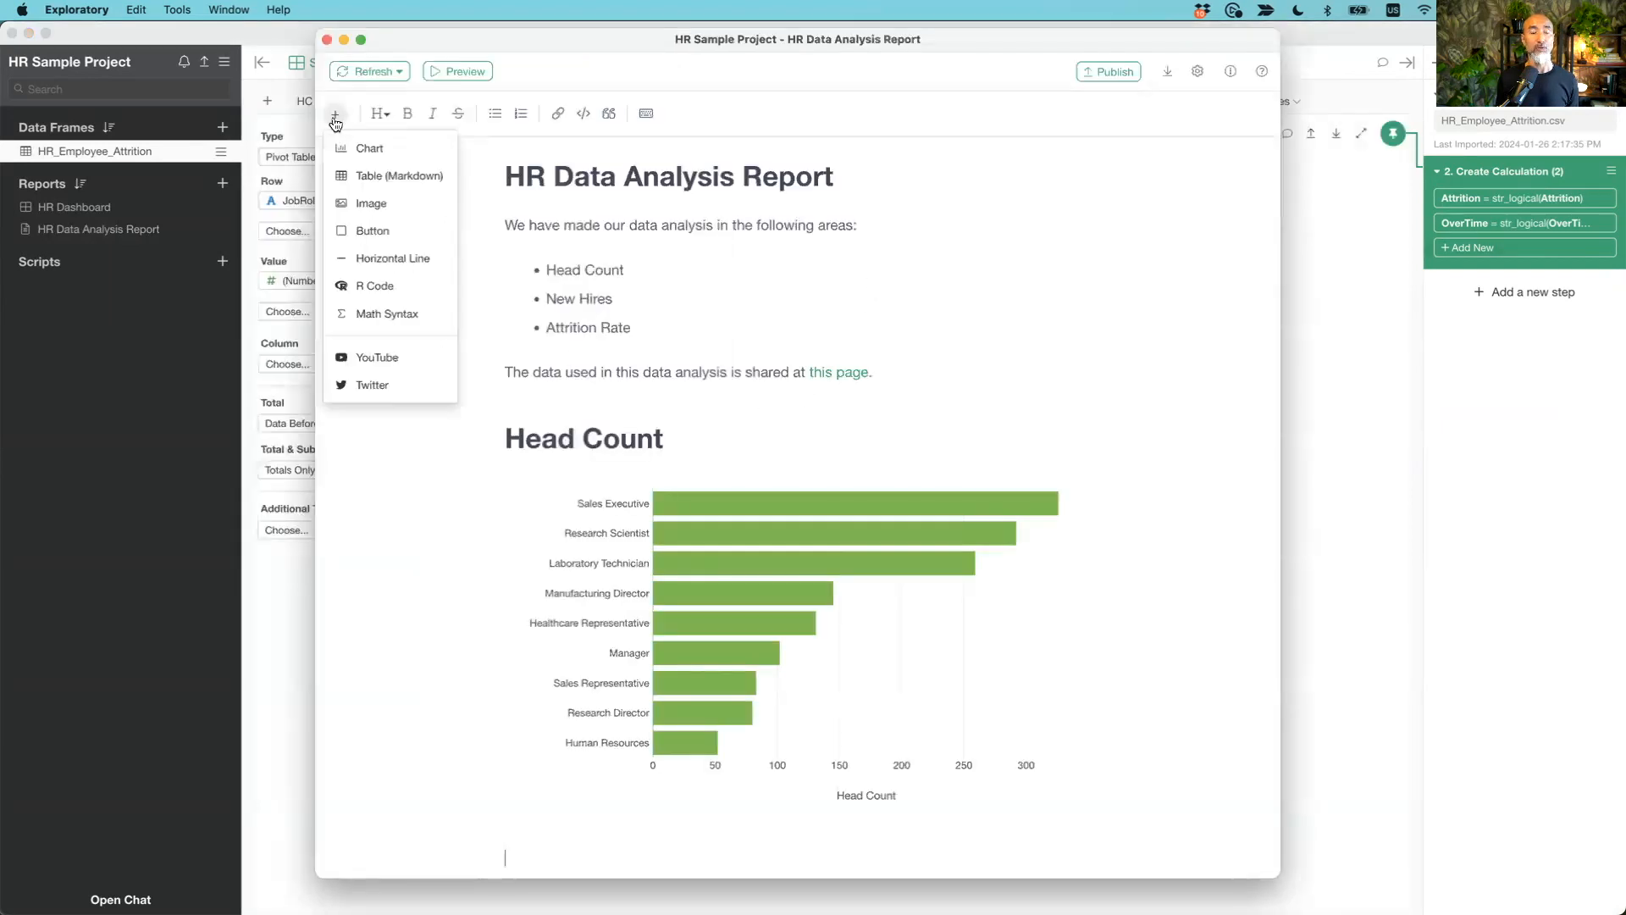
pyautogui.click(391, 176)
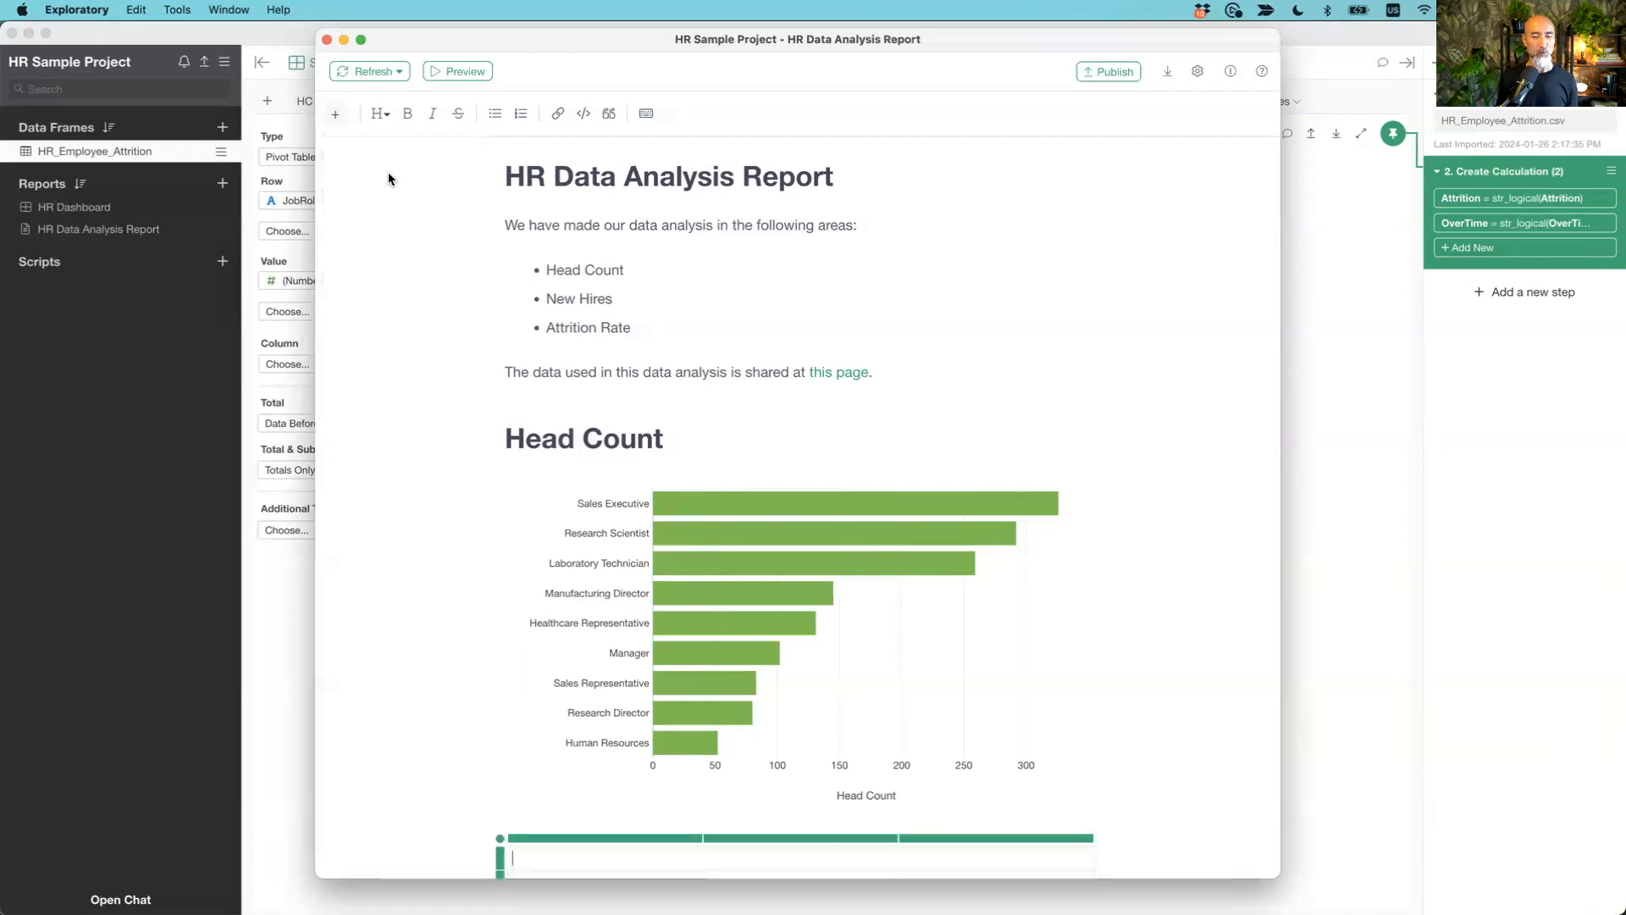
pyautogui.click(664, 775)
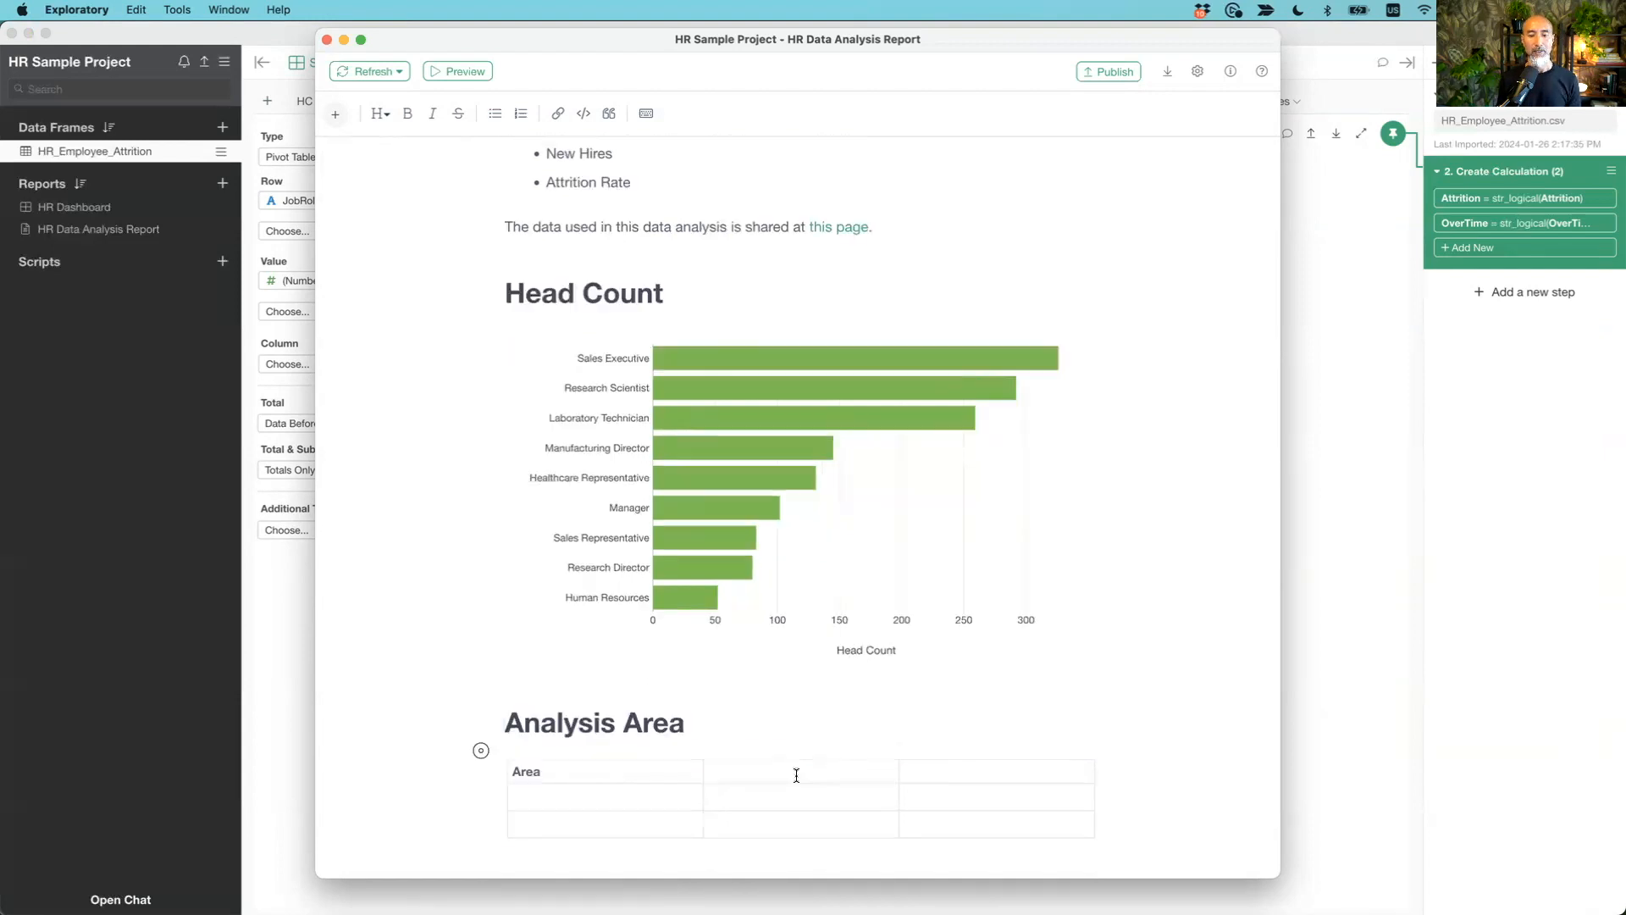
pyautogui.write('Comment ')
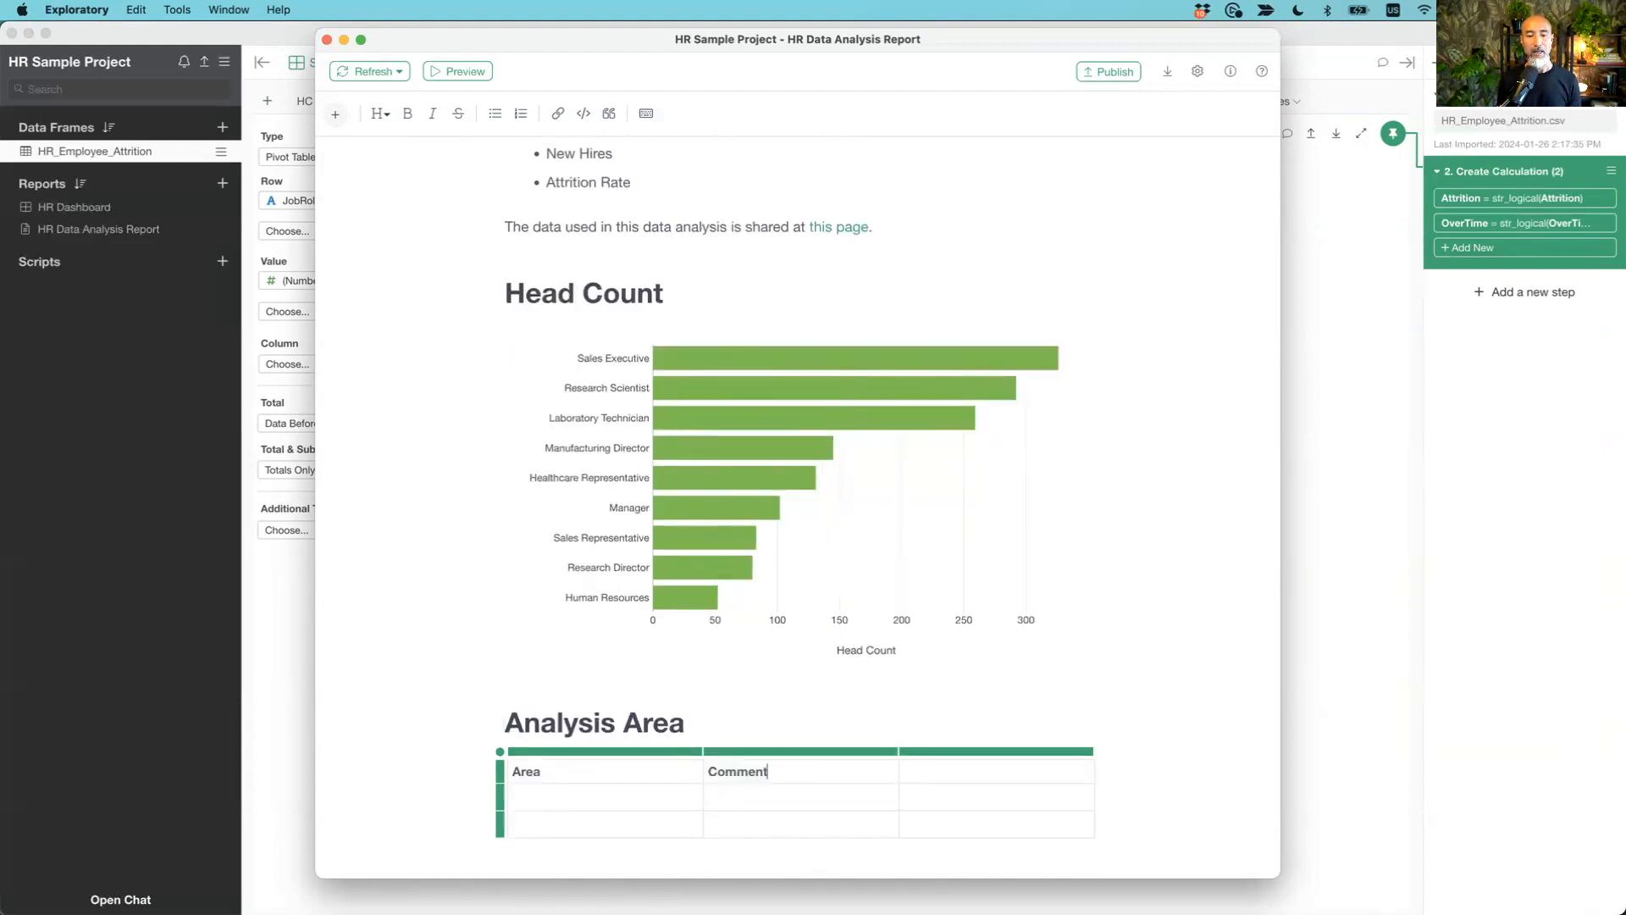
pyautogui.write('Assignee')
# Fill the table with Head Count and New Hires rows, giving Head Count the comment "We have increased 20%." and the assignee's first name
pyautogui.press('Tab')
pyautogui.write('Head Count')
pyautogui.press('Down')
pyautogui.write('New Hires')
pyautogui.click(763, 794)
pyautogui.write('We have increased 20%.')
pyautogui.press('Tab')
pyautogui.write('Kan')
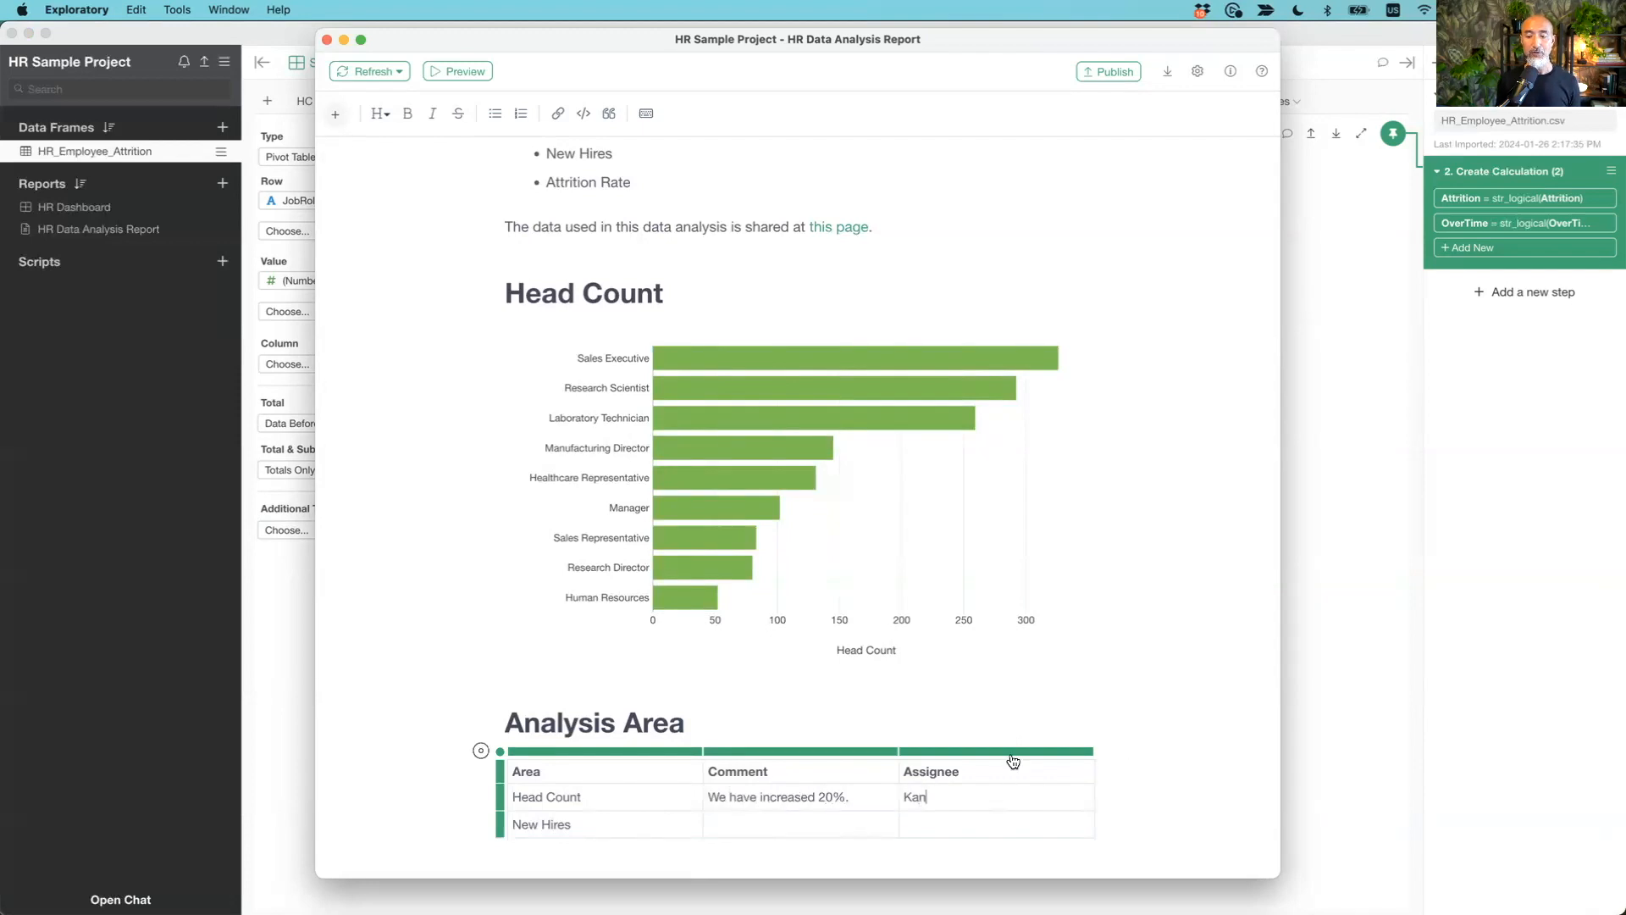
# Add an empty column after Assignee in the Analysis Area table
pyautogui.click(1040, 753)
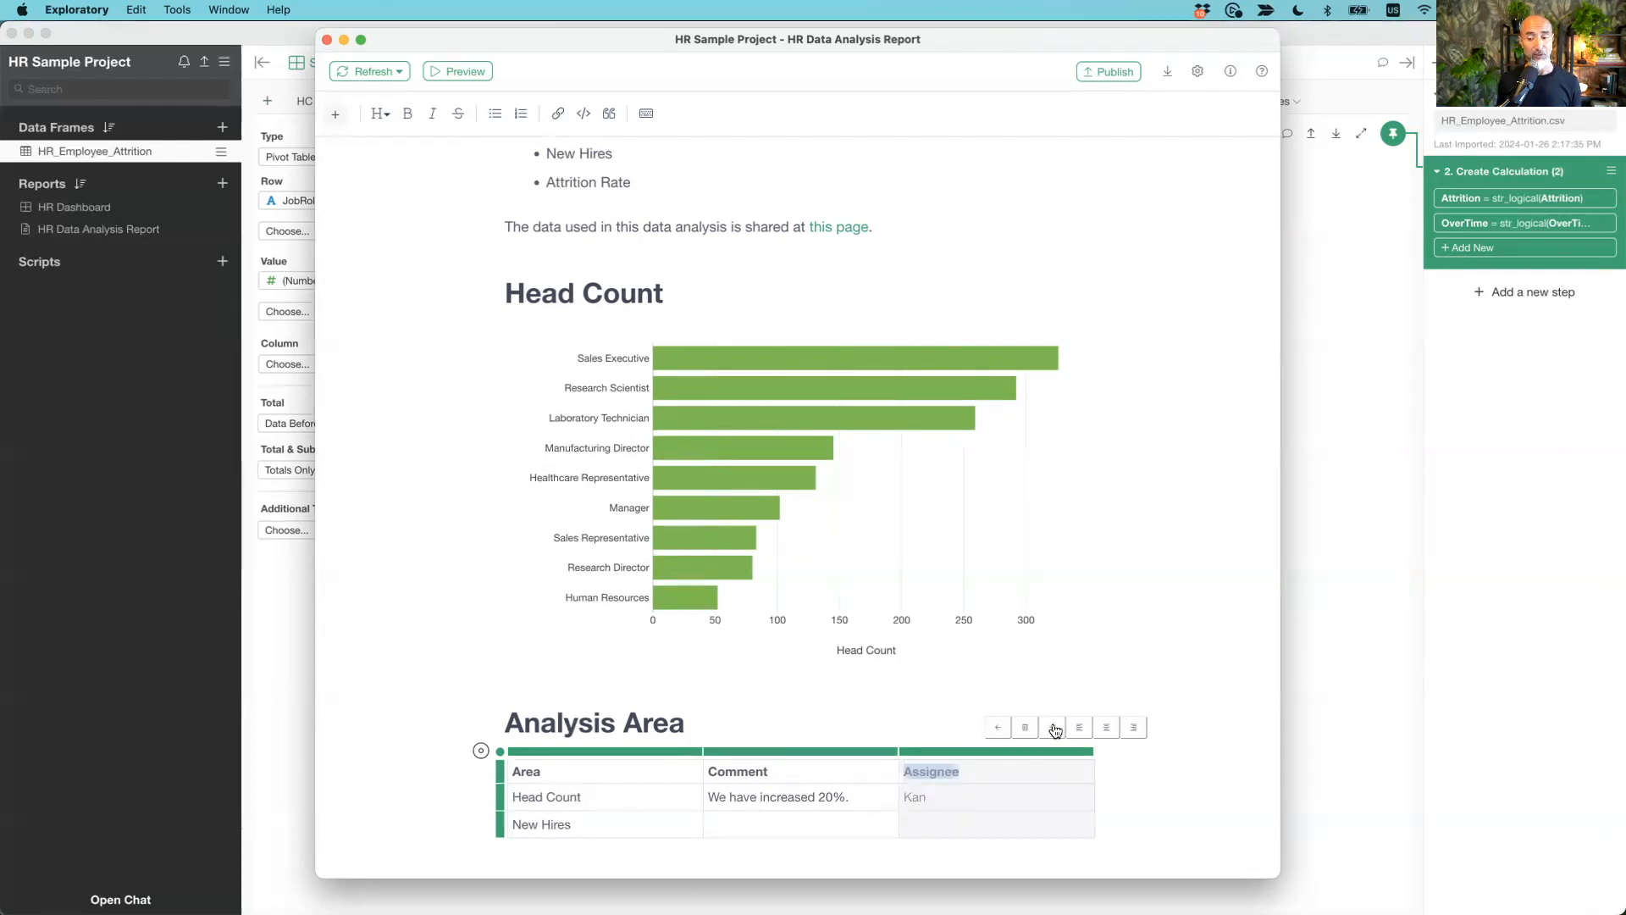
pyautogui.click(1054, 732)
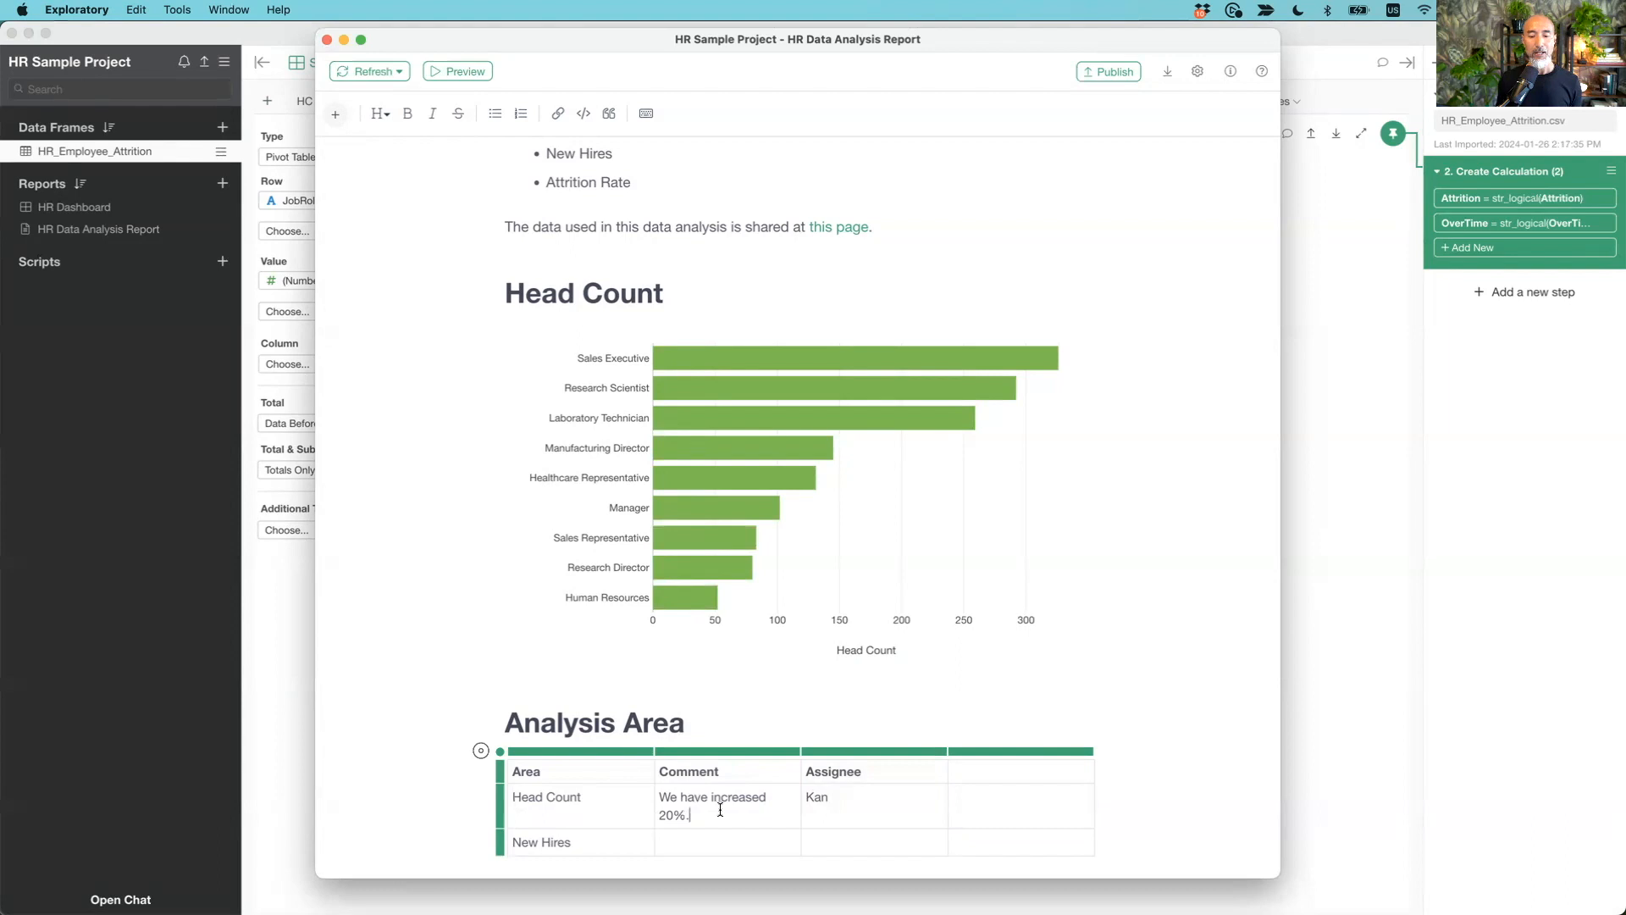
pyautogui.click(711, 720)
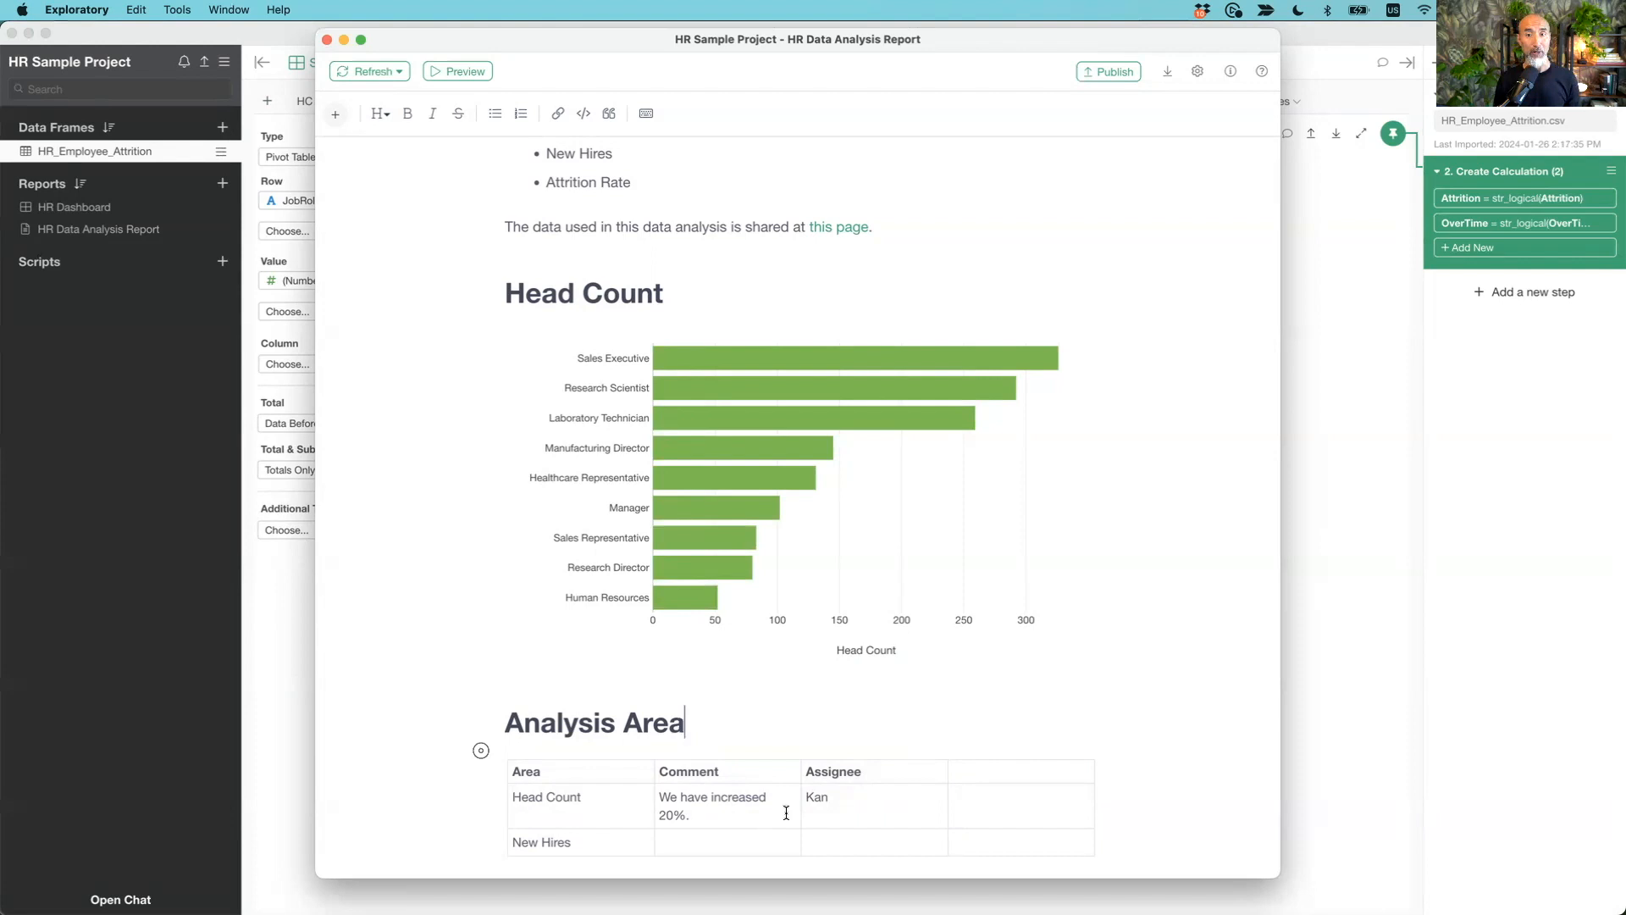
# Publish the note under the individual account with the title HR Data Analysis Report
pyautogui.scroll(7, 1159, 377)
pyautogui.scroll(-5, 1159, 377)
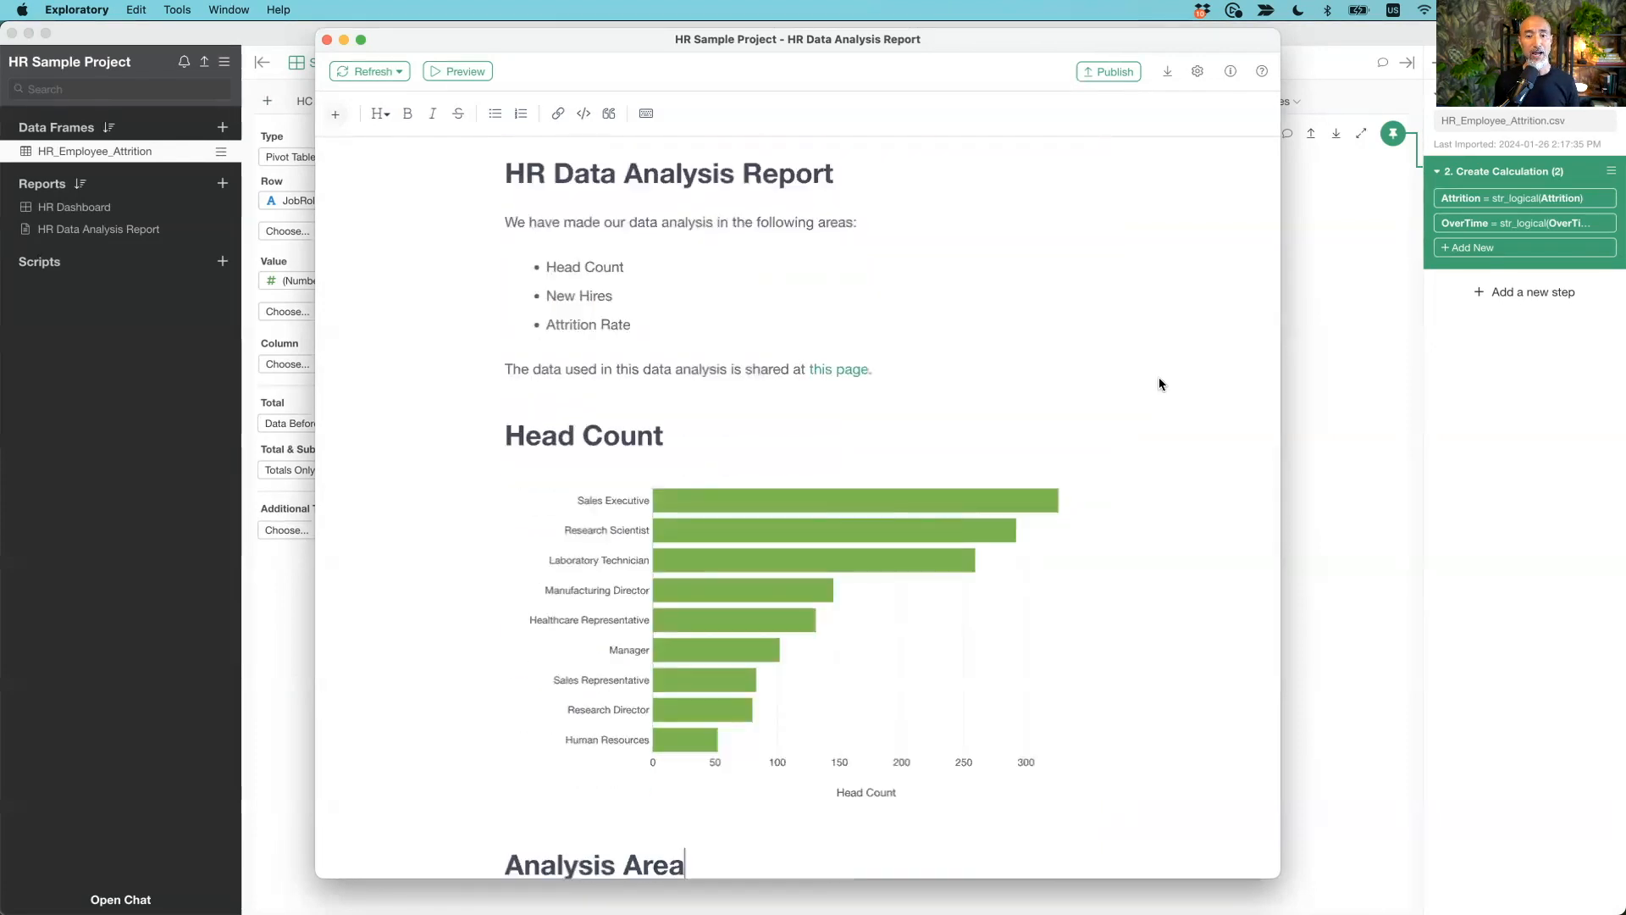
pyautogui.scroll(5, 1159, 378)
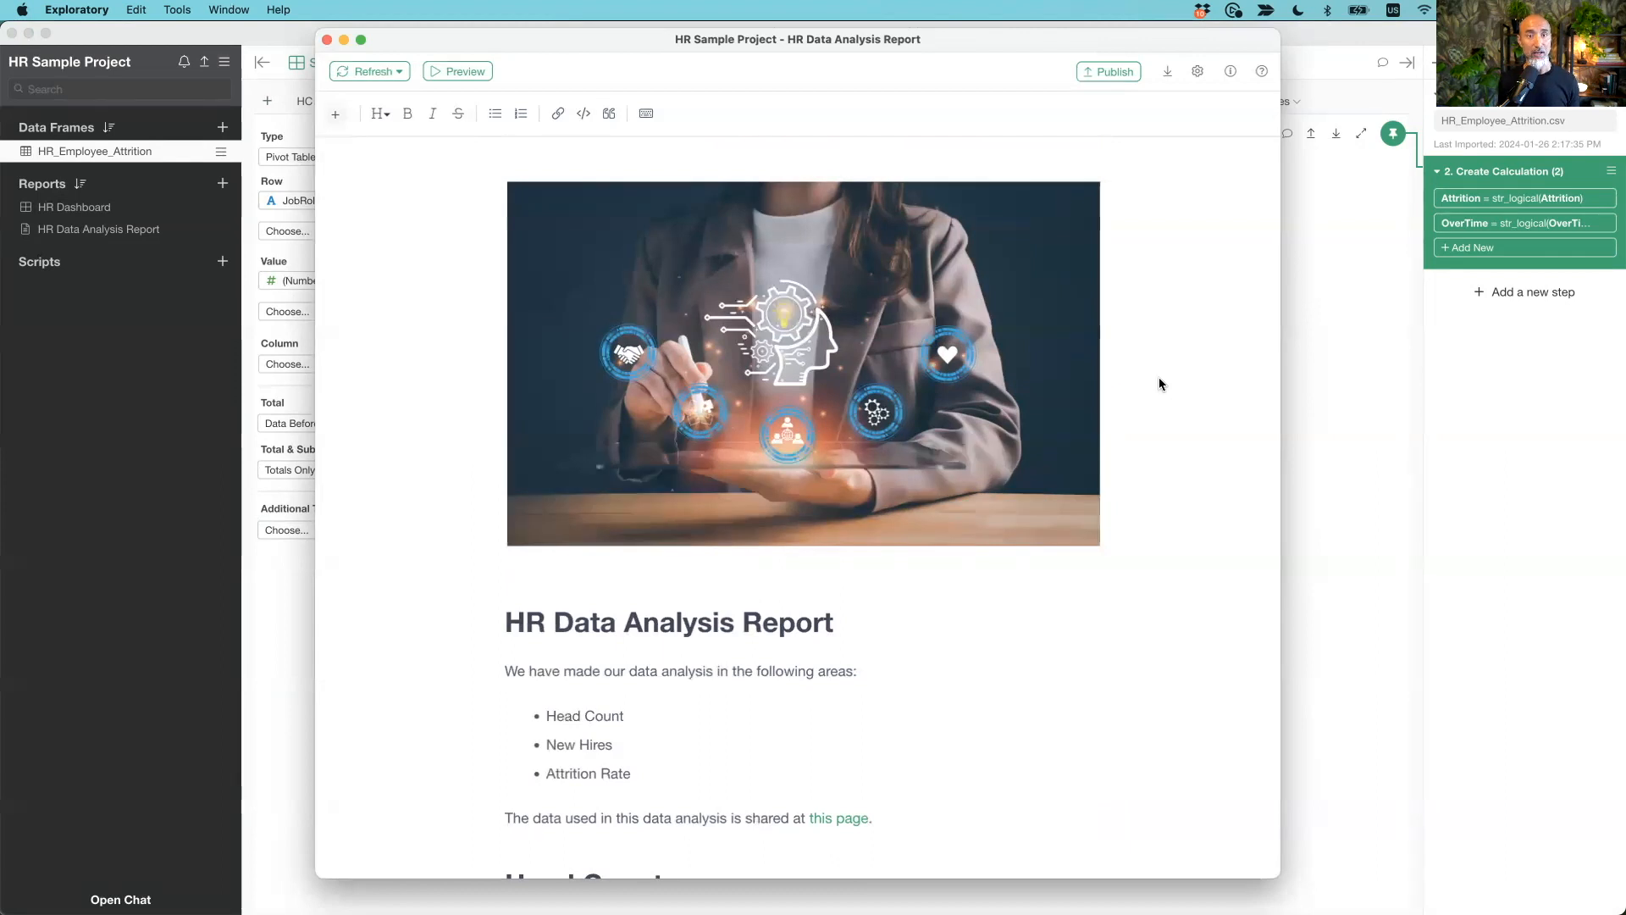
pyautogui.click(1109, 73)
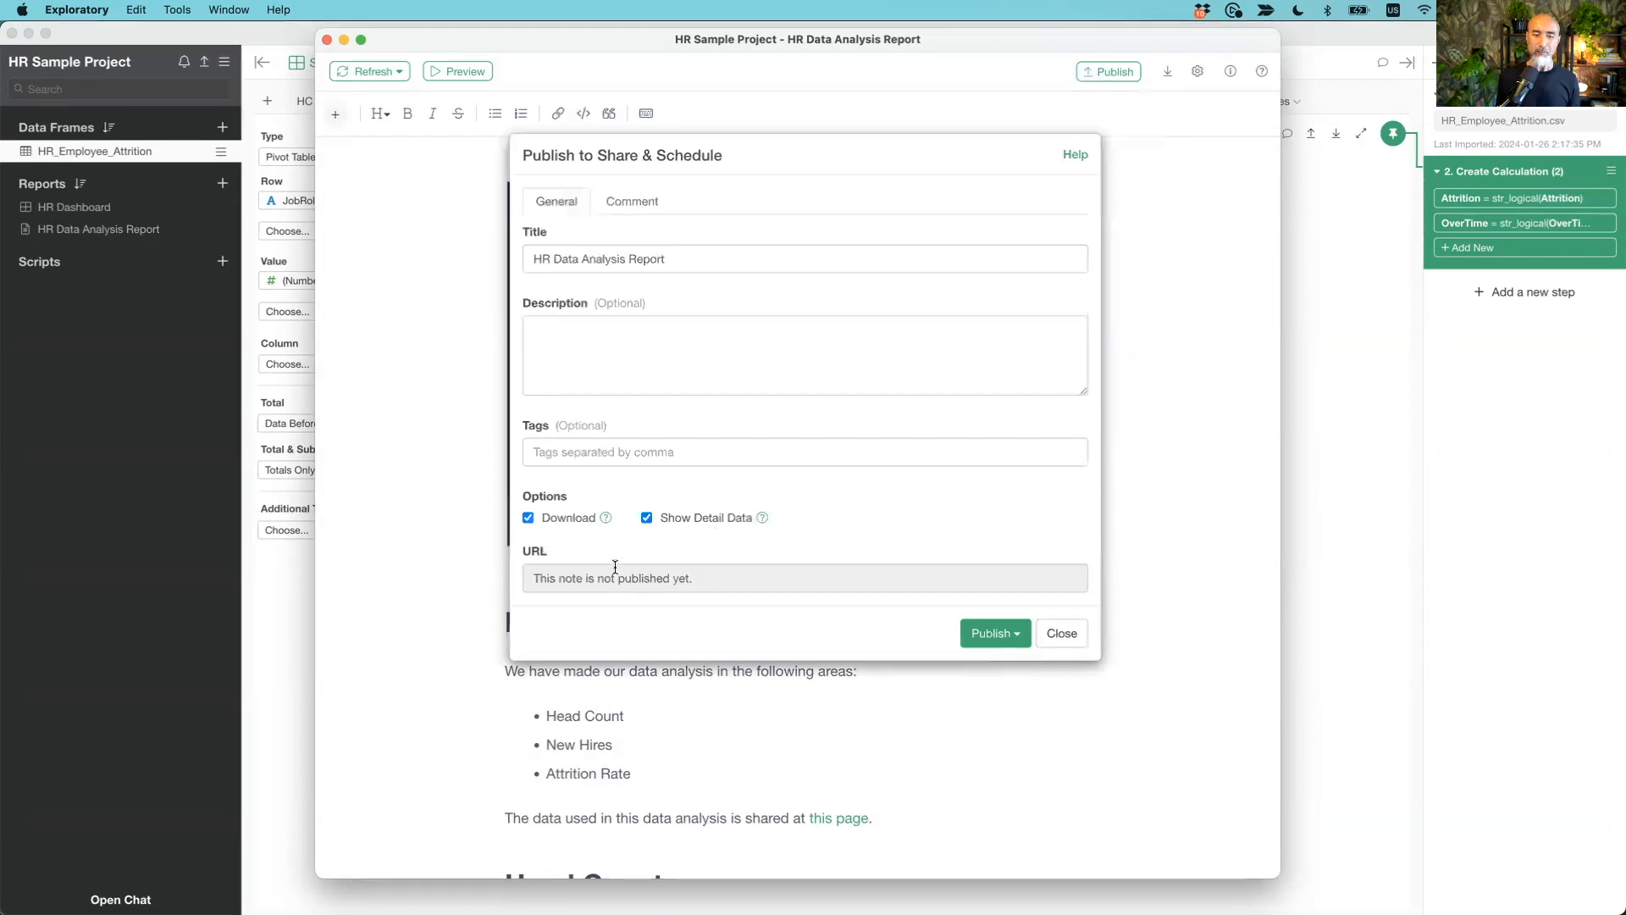
pyautogui.click(993, 646)
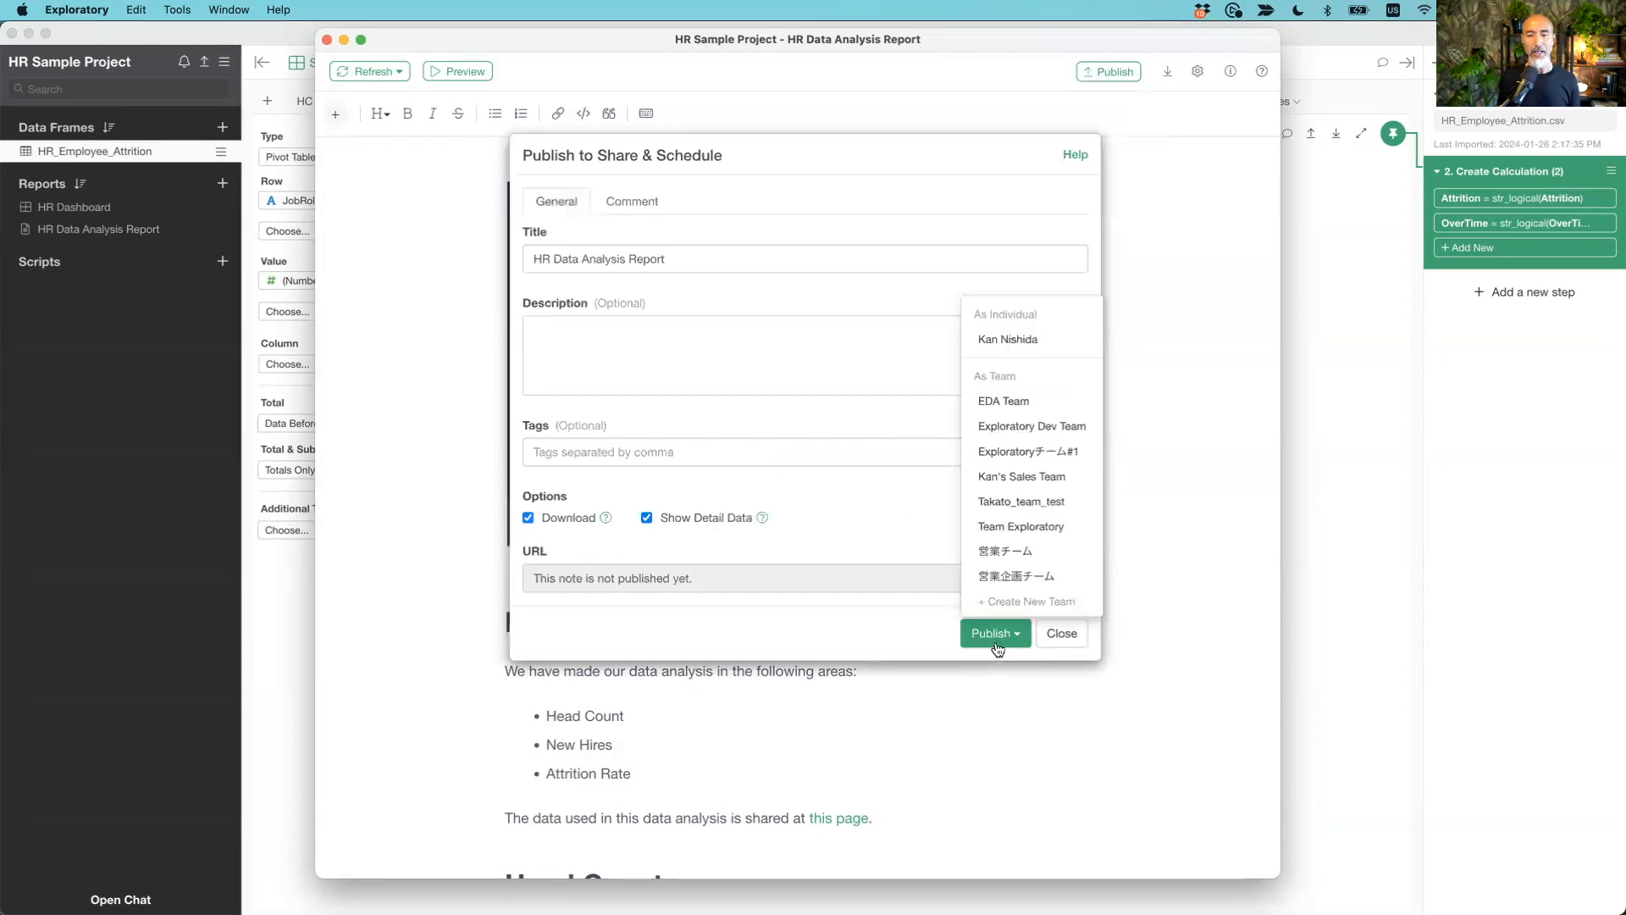
pyautogui.click(1012, 341)
pyautogui.click(920, 262)
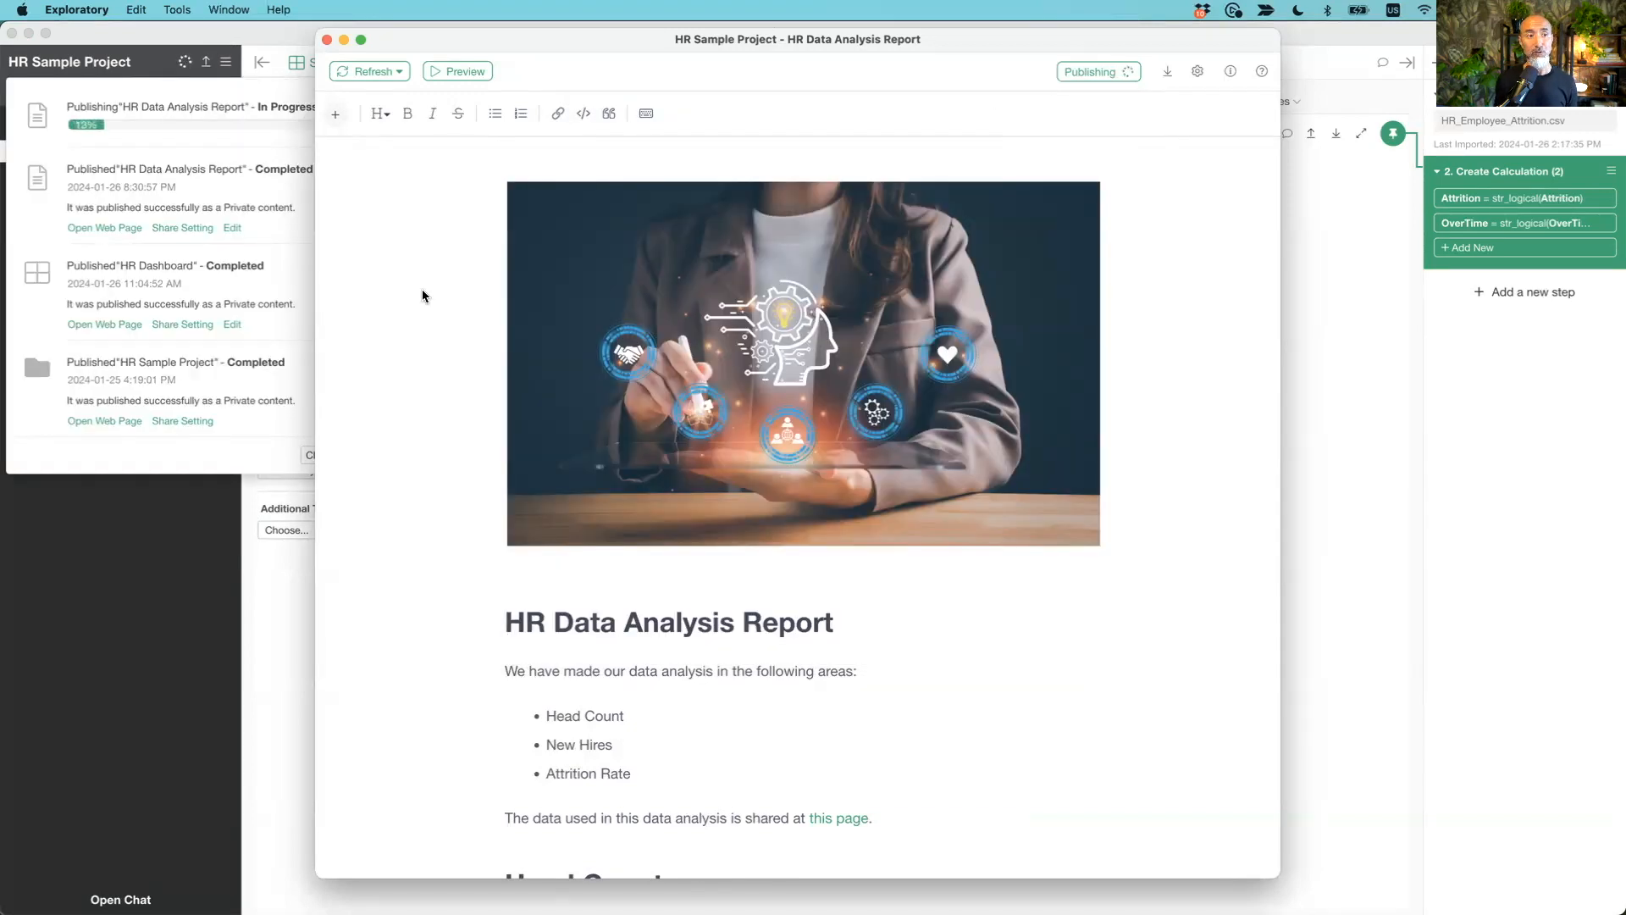
# Open the share settings of the newly published HR Data Analysis Report and share it with a colleague, with Notify people enabled
pyautogui.click(163, 101)
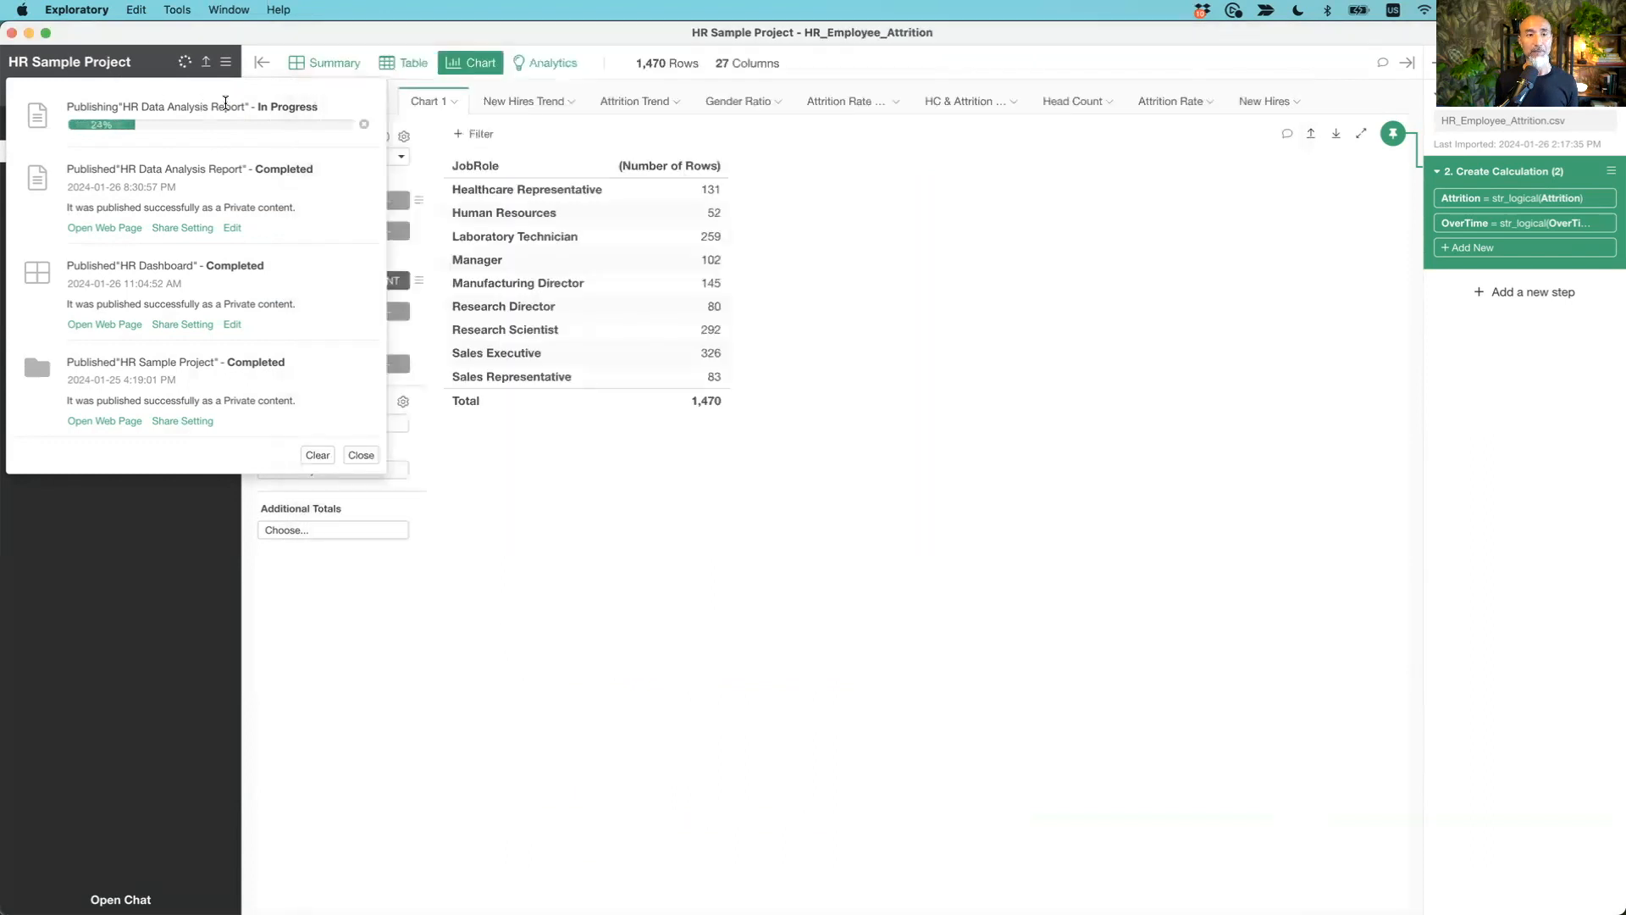
pyautogui.press('super+grave')
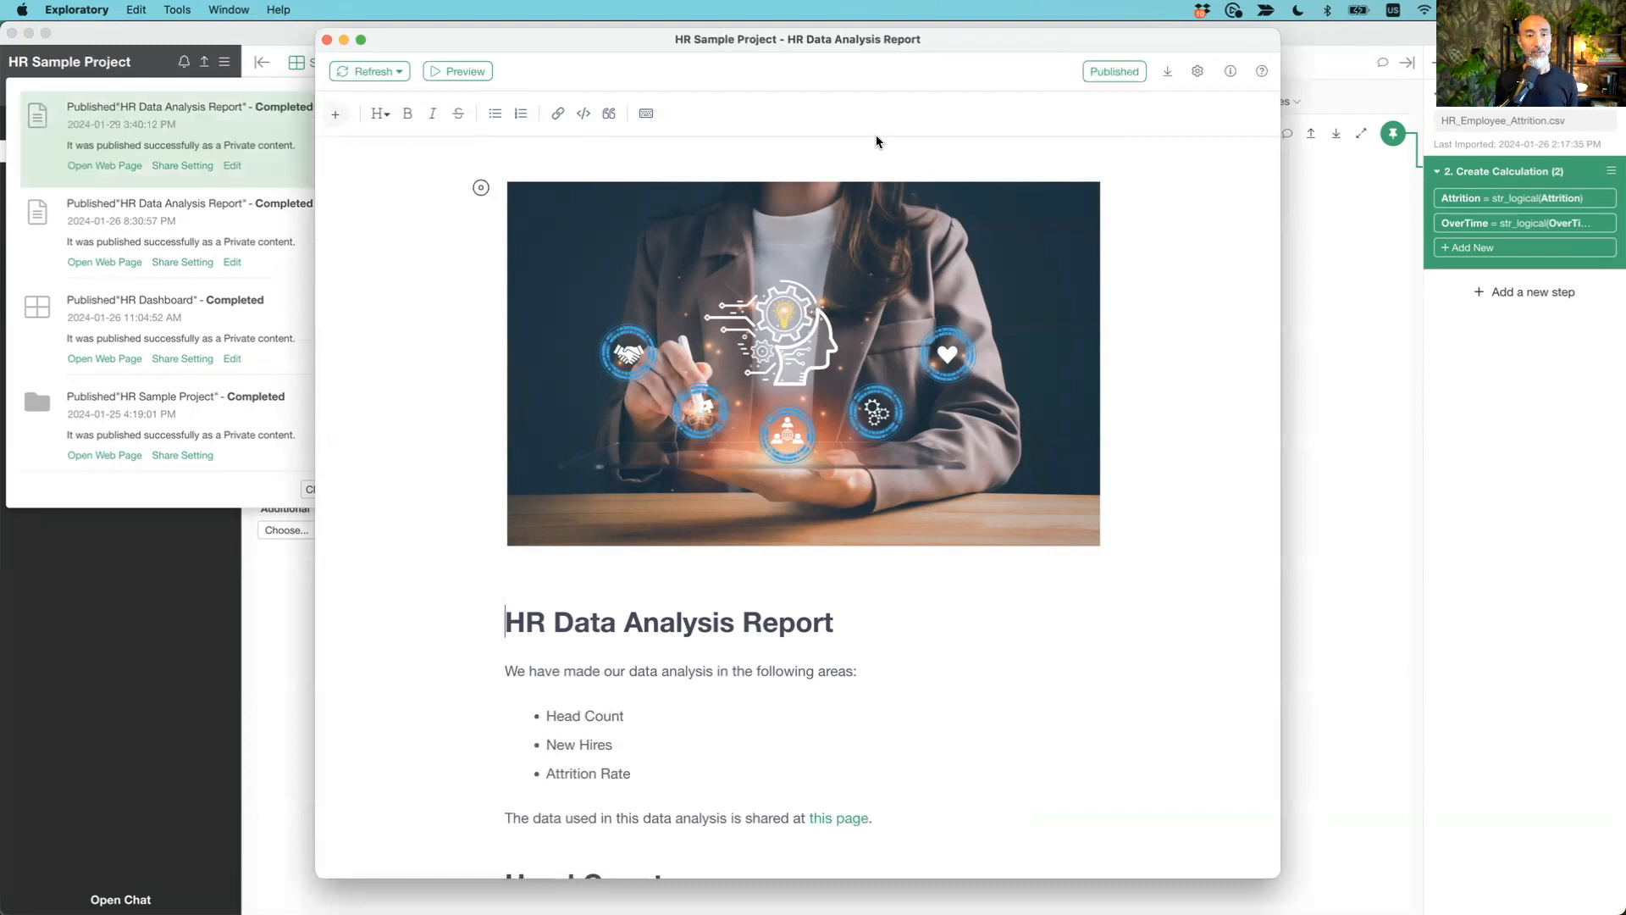
pyautogui.click(193, 120)
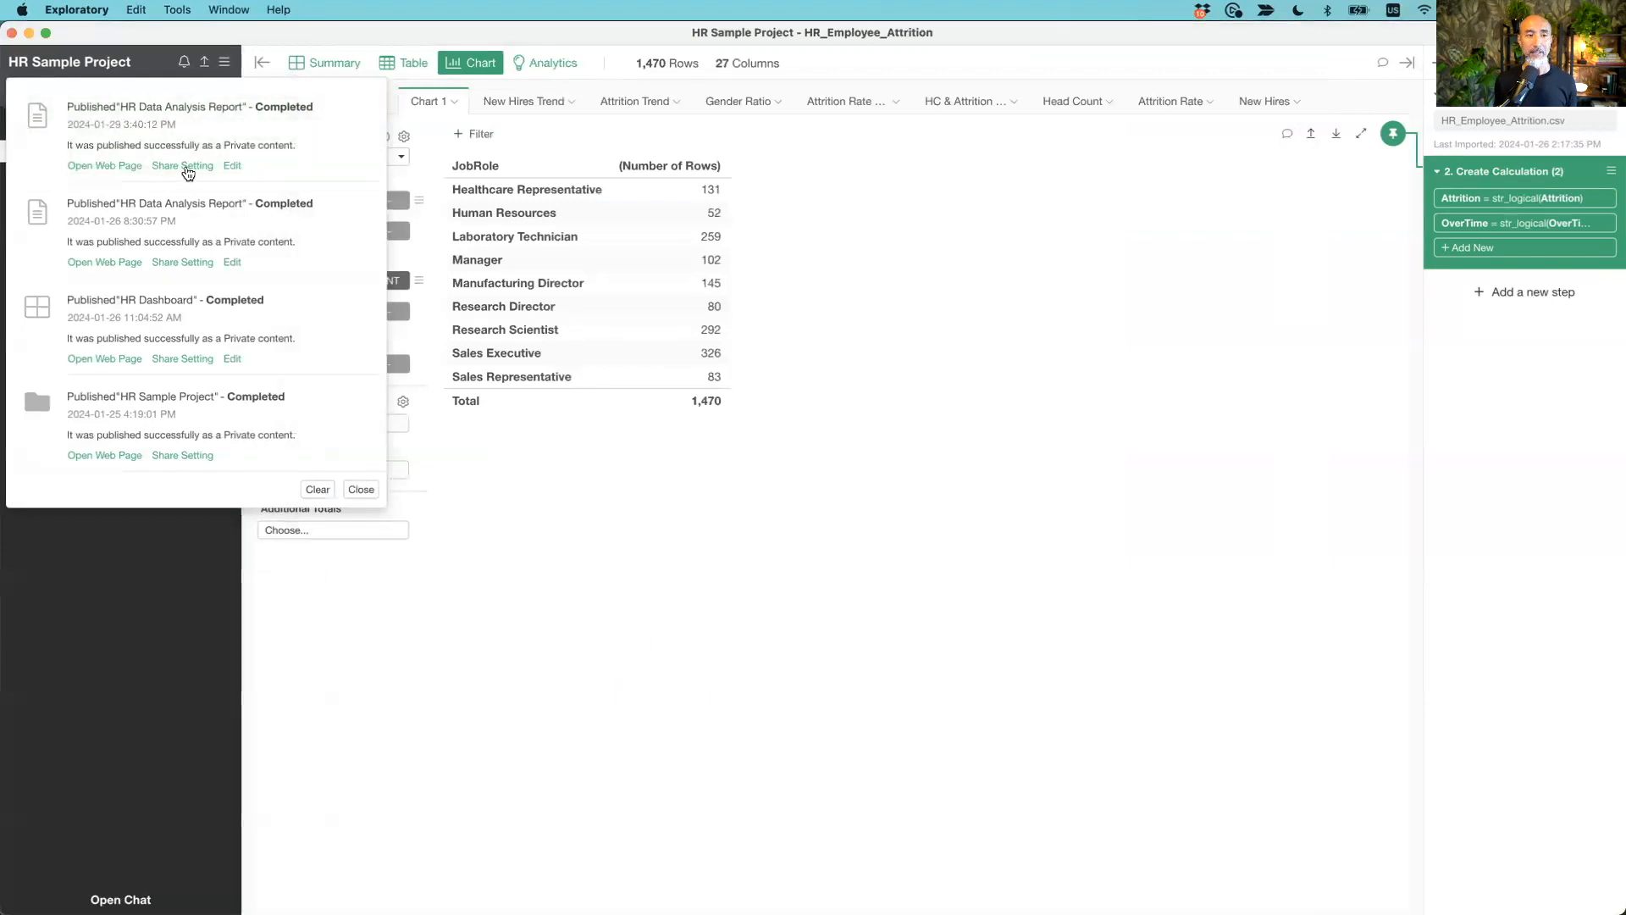
pyautogui.click(187, 166)
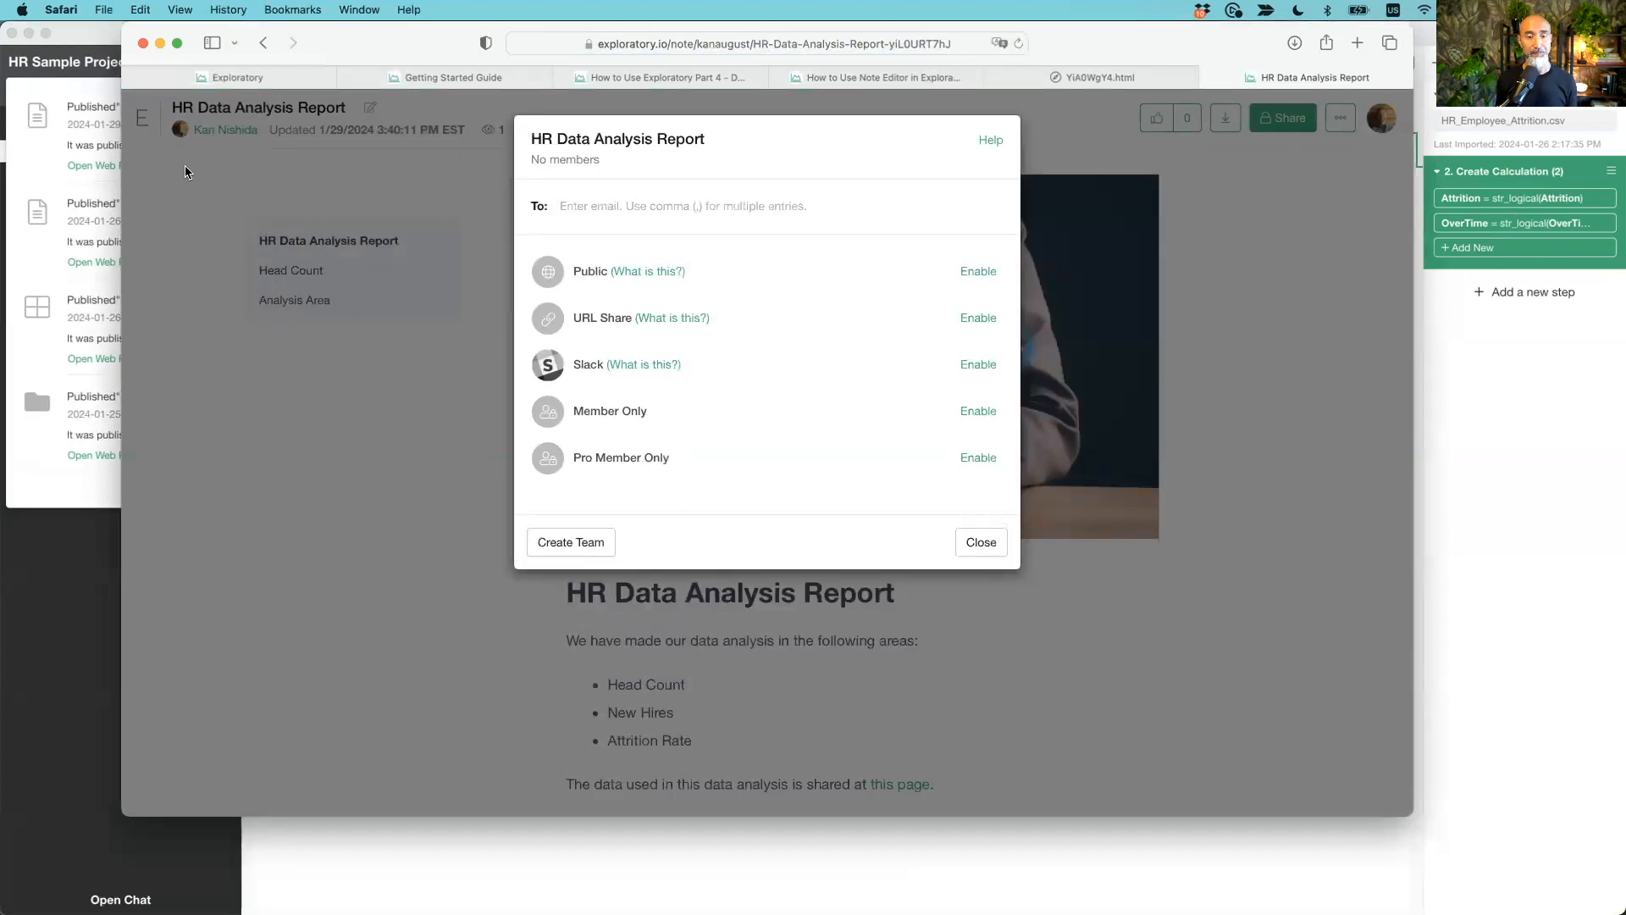
pyautogui.click(742, 203)
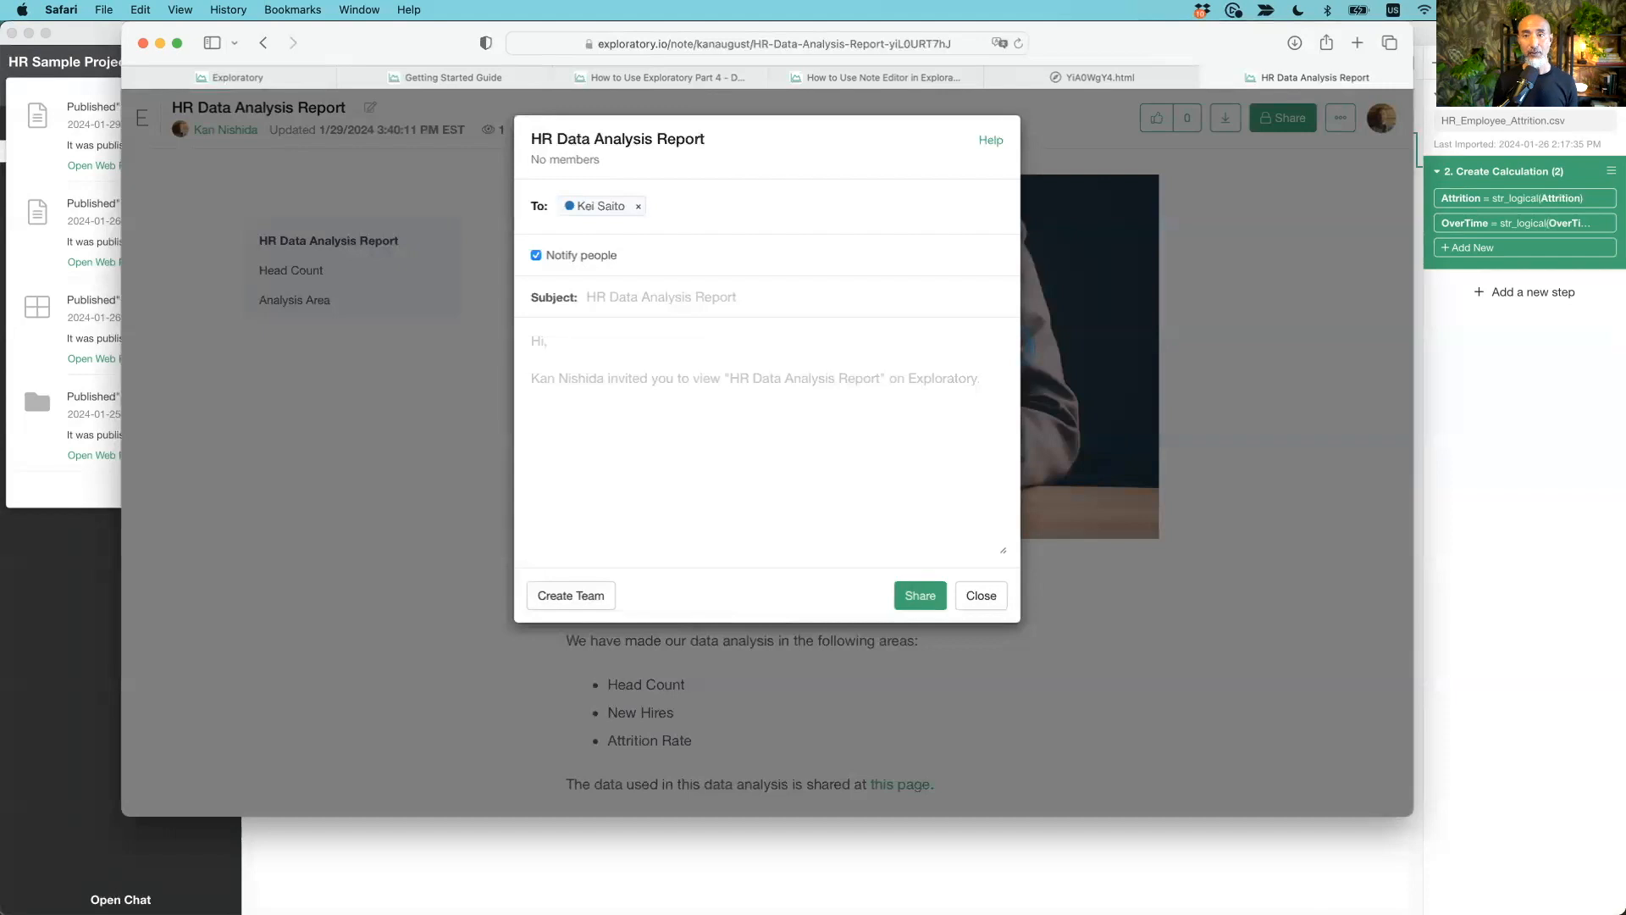
pyautogui.click(913, 603)
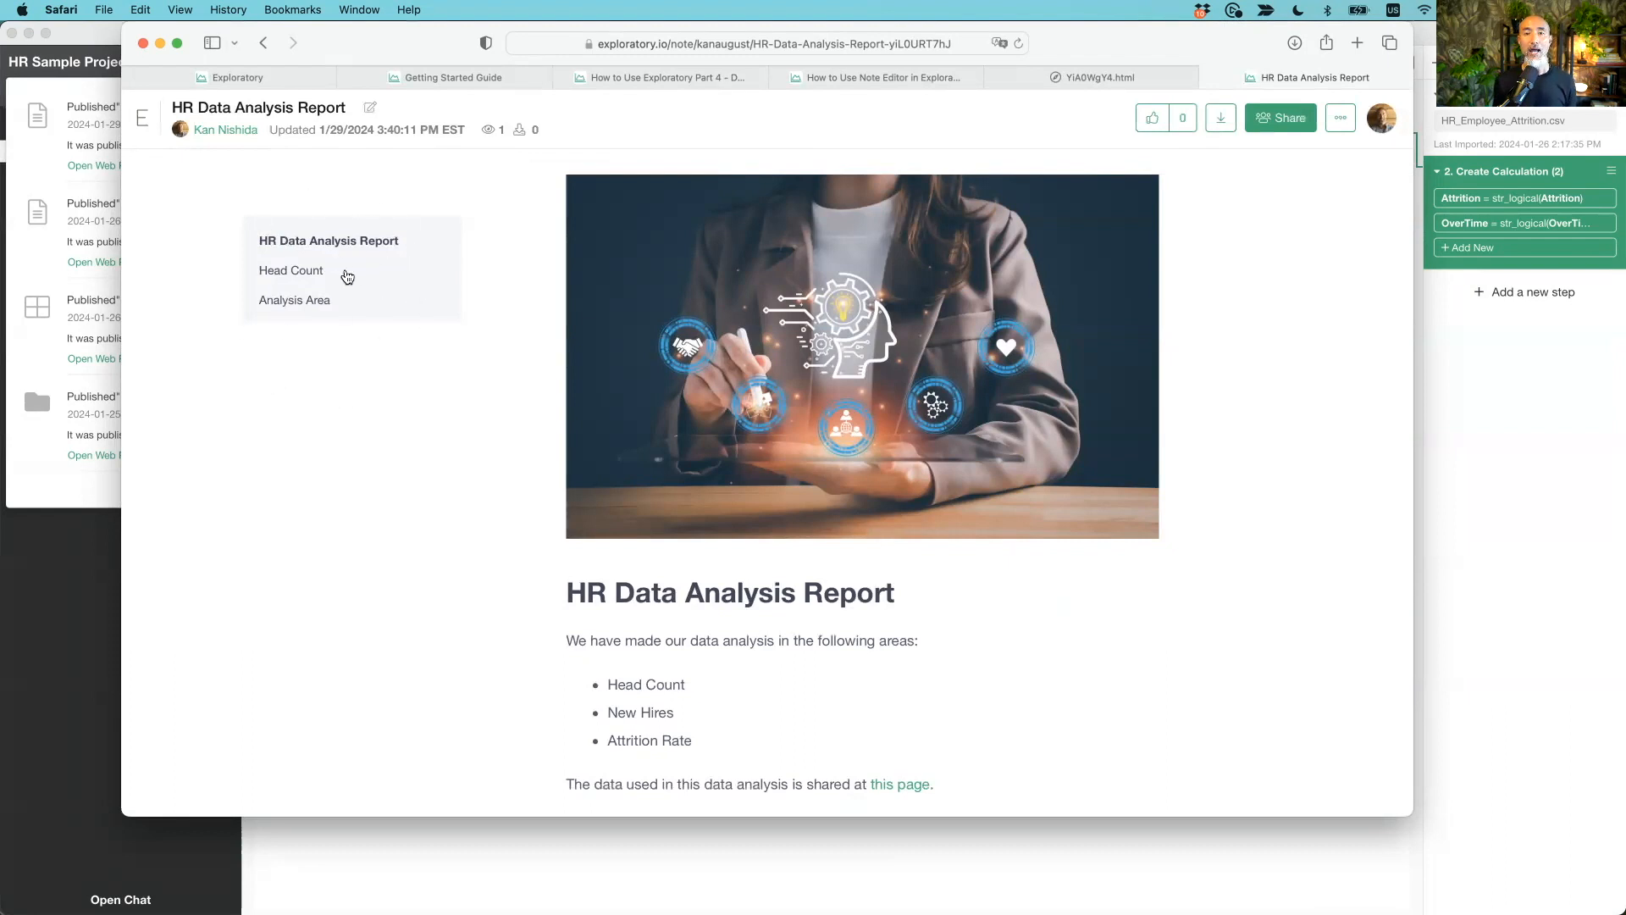
# View the Head Count section of the published report through its table of contents, and open the note's settings back in Exploratory
pyautogui.click(299, 272)
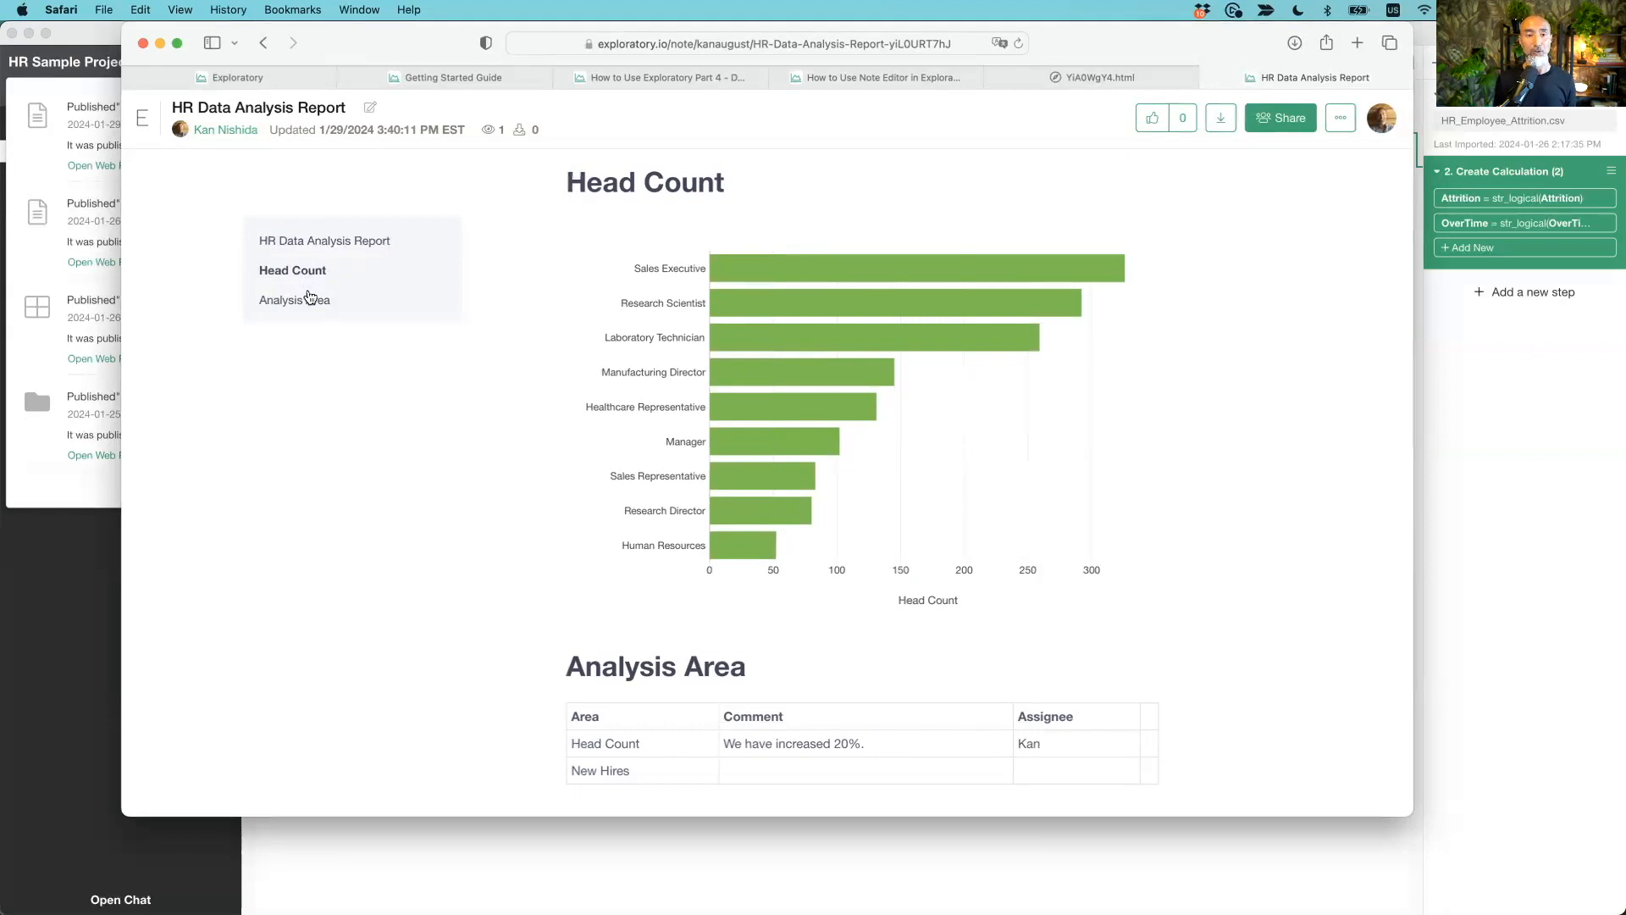
pyautogui.scroll(5, 356, 314)
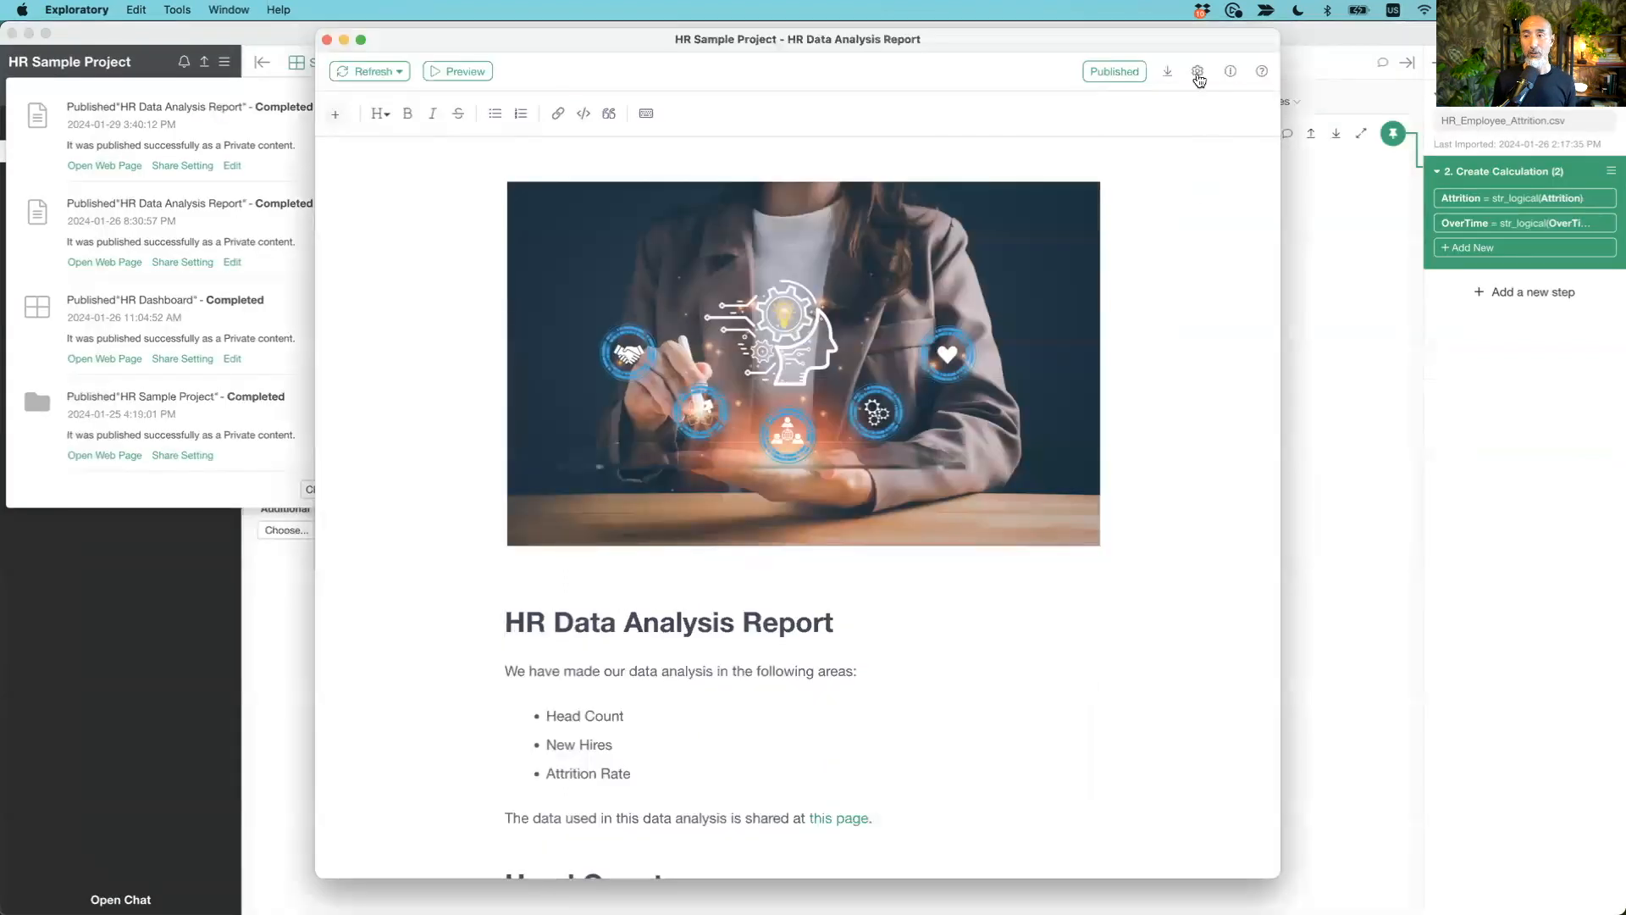
pyautogui.click(1198, 72)
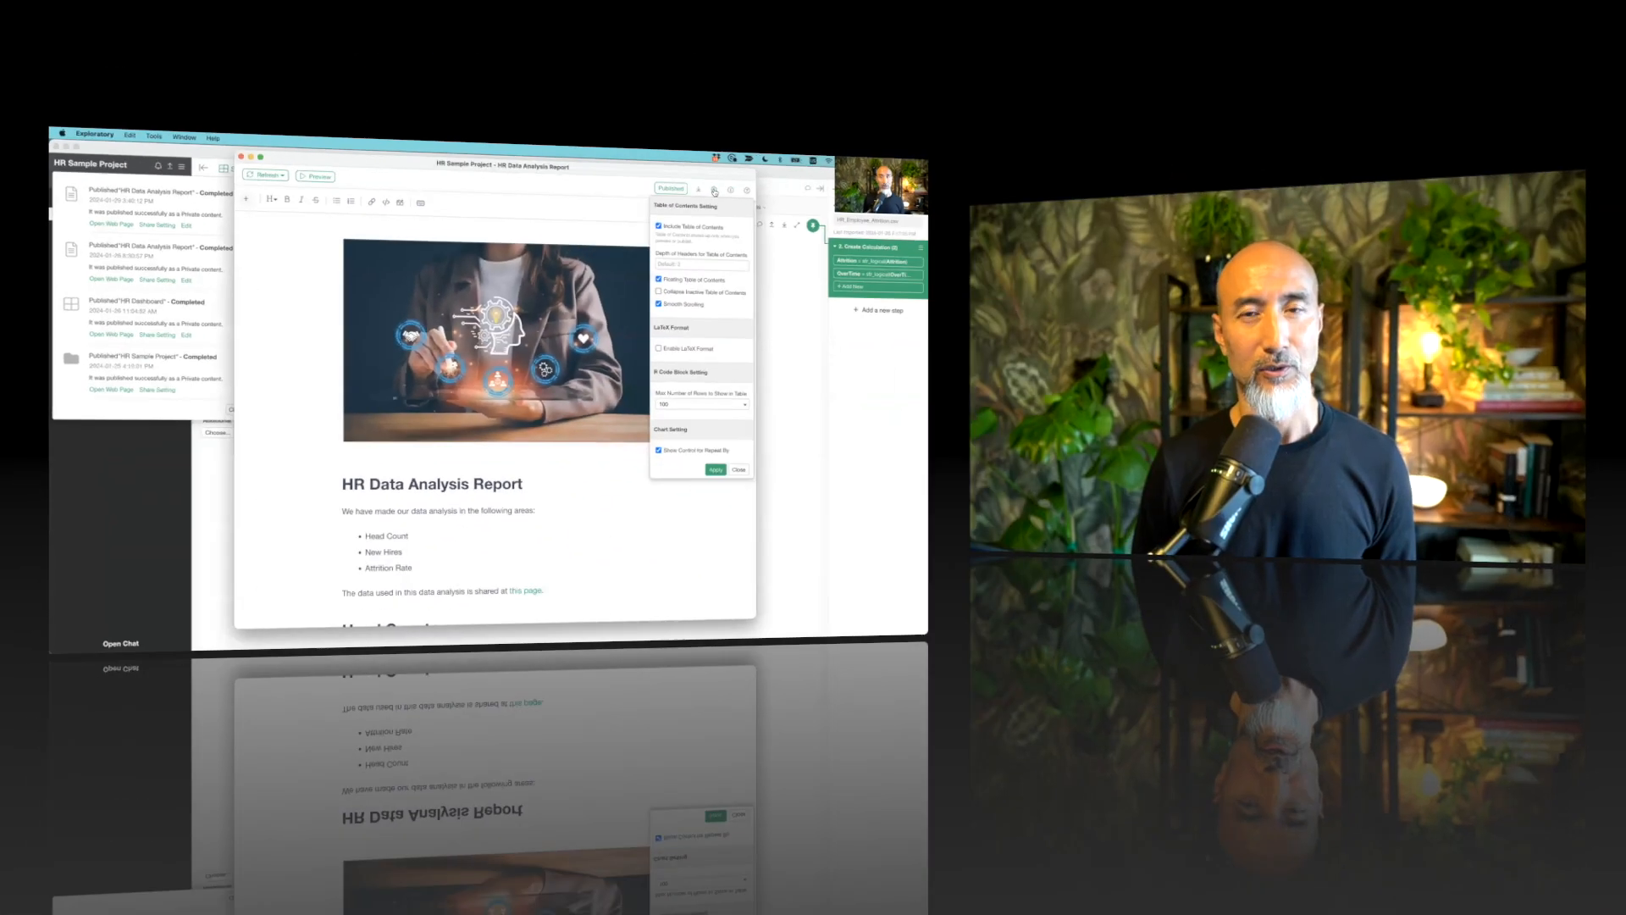